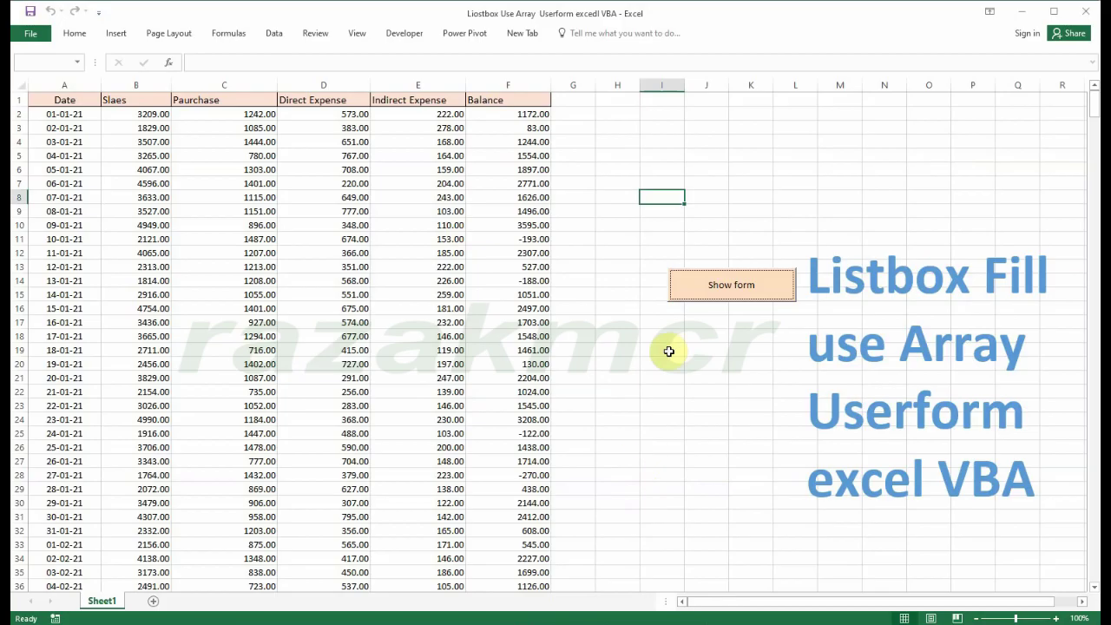
Step: Load the December rows into the form's list and pick the 01-Dec-21 and 31-Dec-21 rows
click(715, 293)
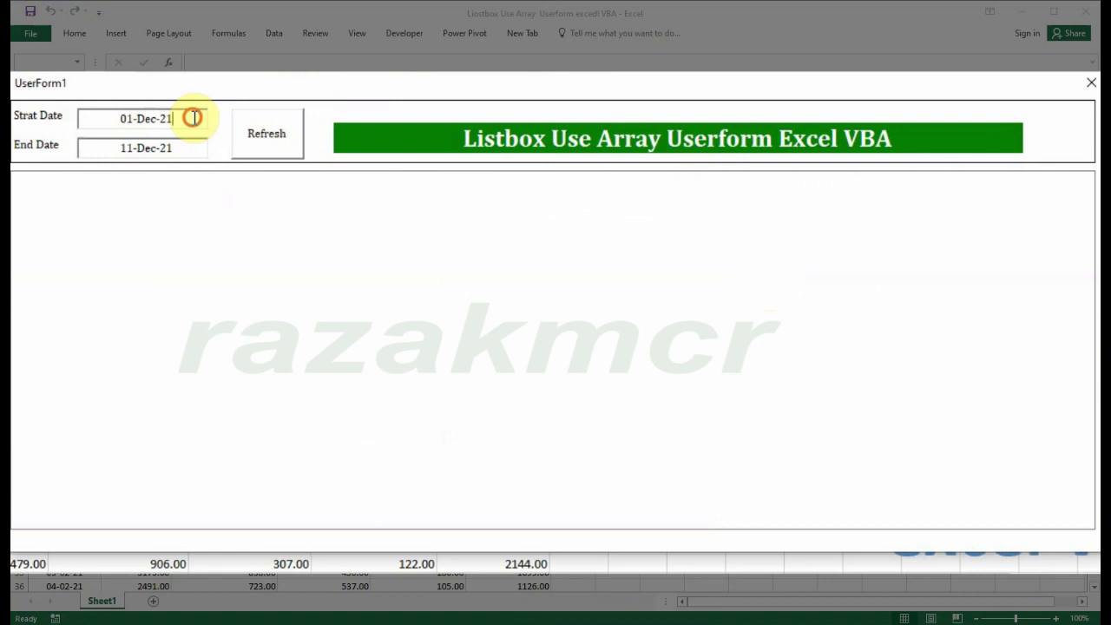
double_click(278, 164)
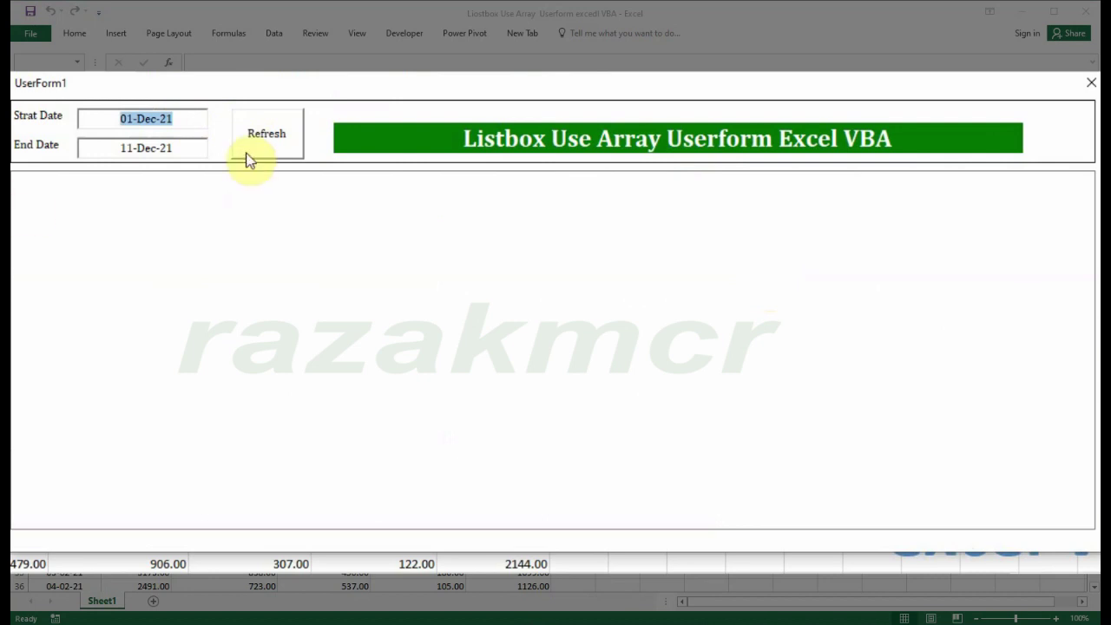
double_click(177, 147)
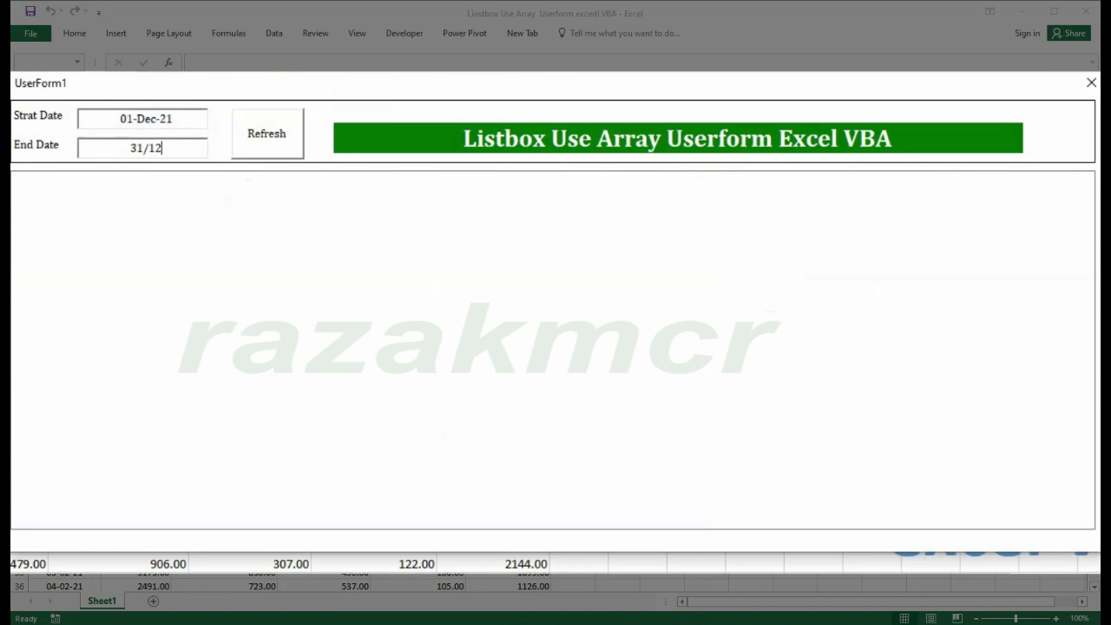
click(260, 131)
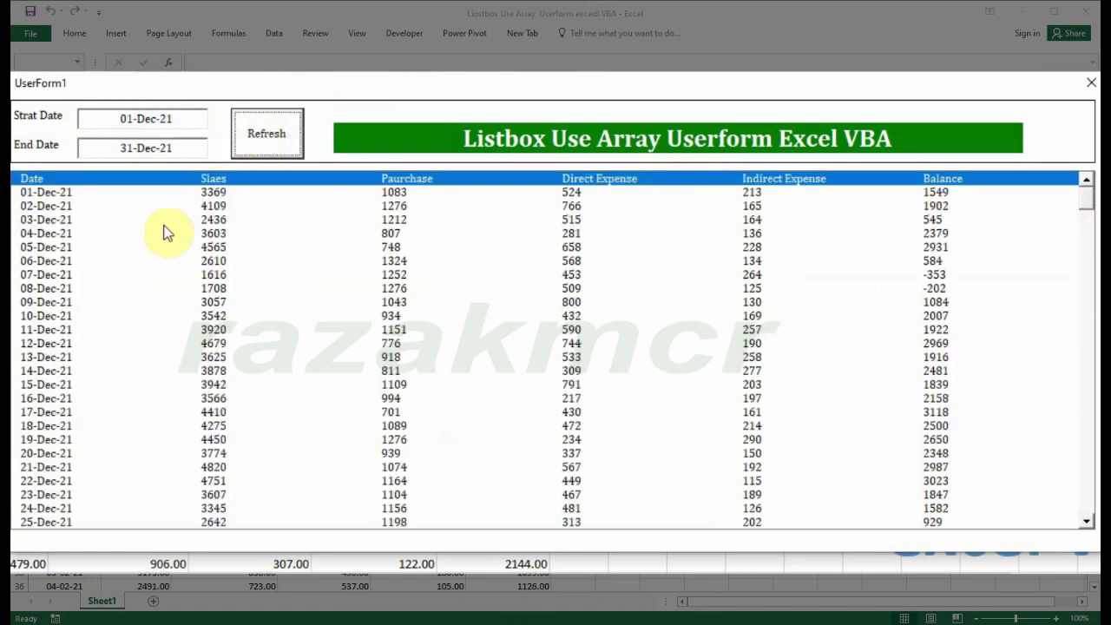
click(54, 195)
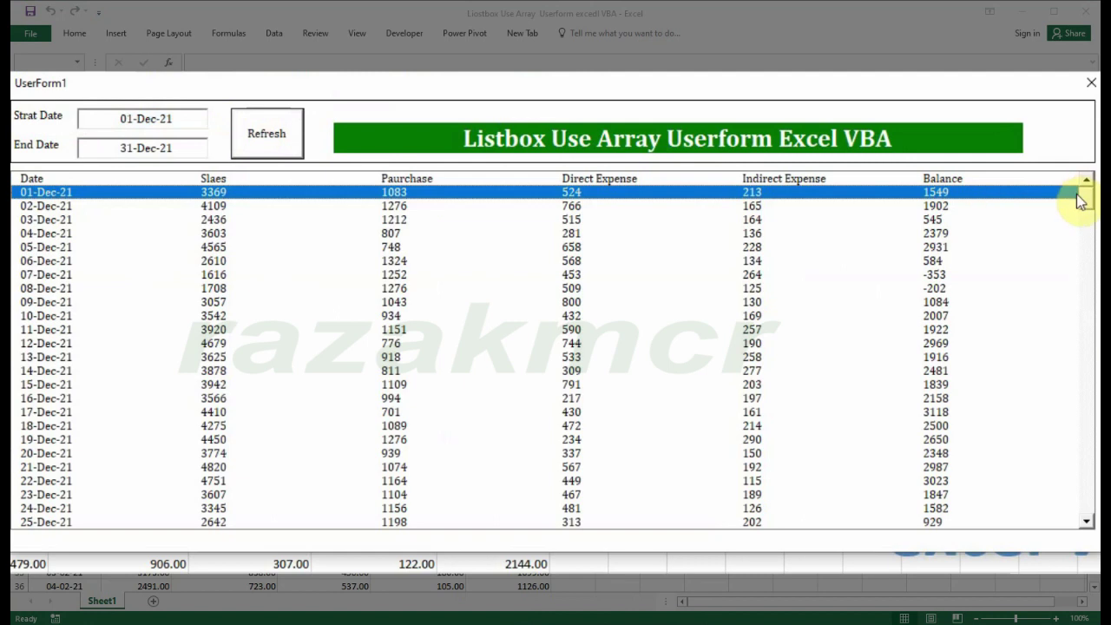
mouse_move(1085, 206)
mouse_down()
mouse_move(1086, 240)
mouse_move(1086, 230)
mouse_move(631, 218)
mouse_up()
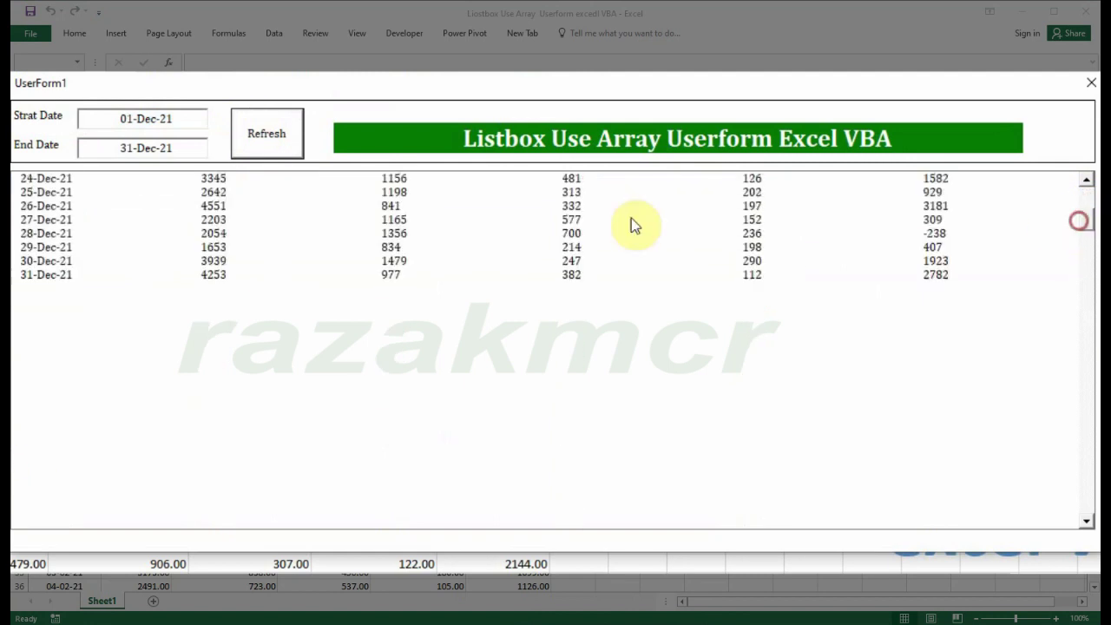
click(42, 276)
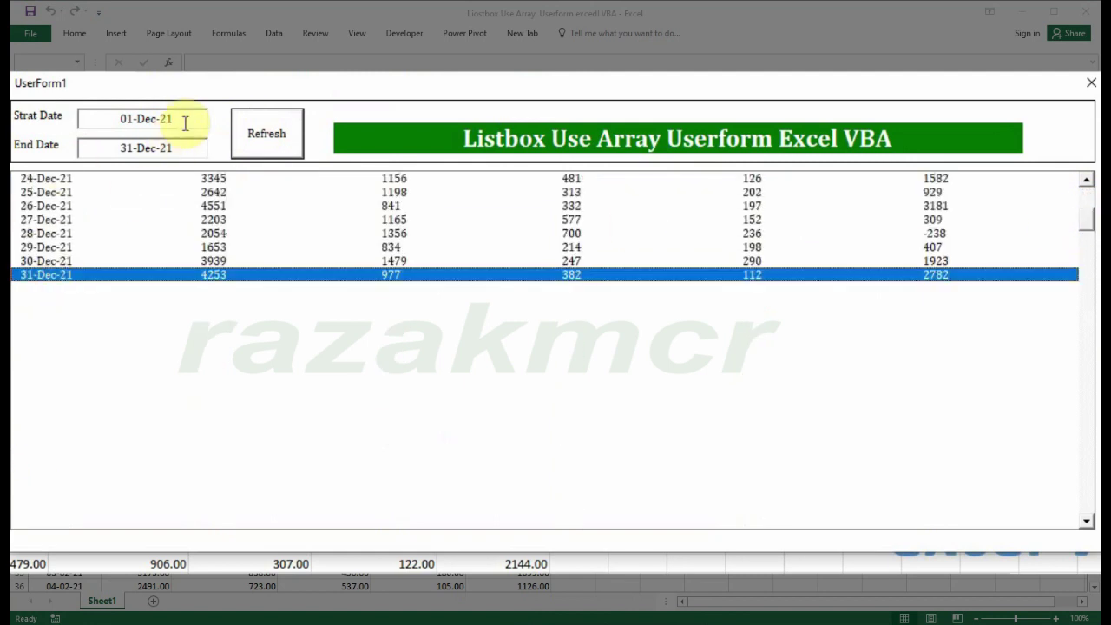
Step: Load rows from 12-Apr-21 to 11-May-21, pick the first and last rows, and close the form
drag(189, 120, 48, 130)
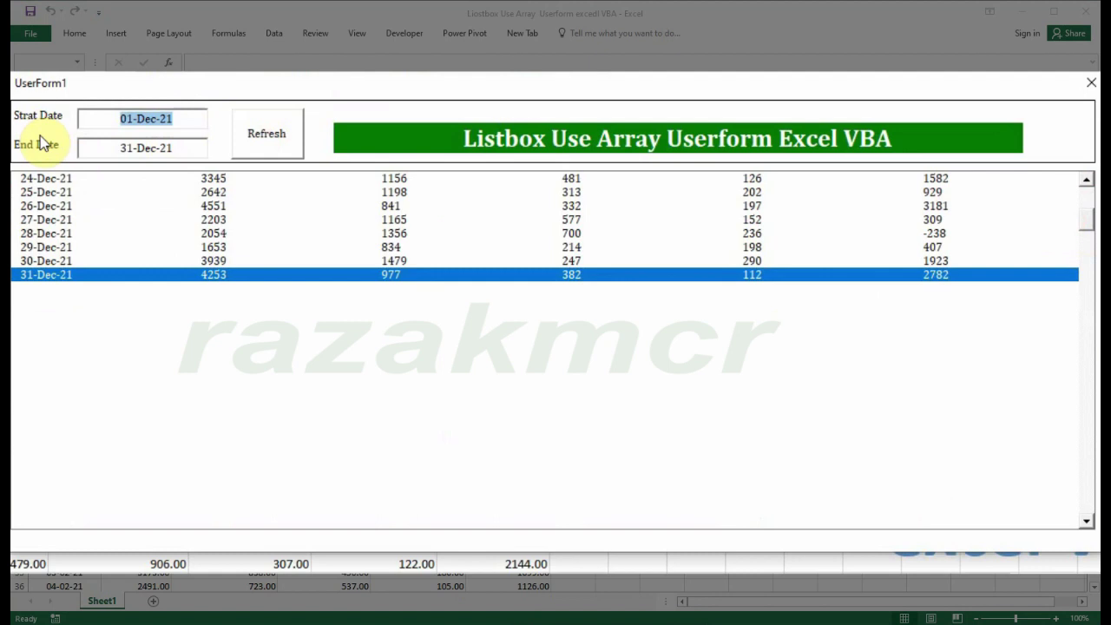
text(12/4)
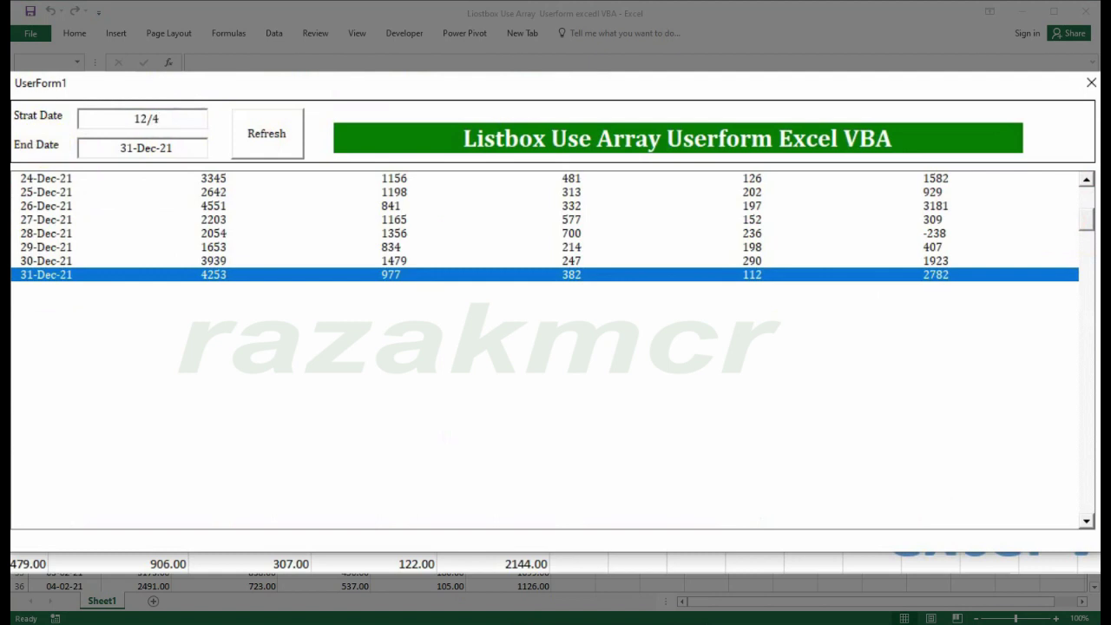
key(Tab)
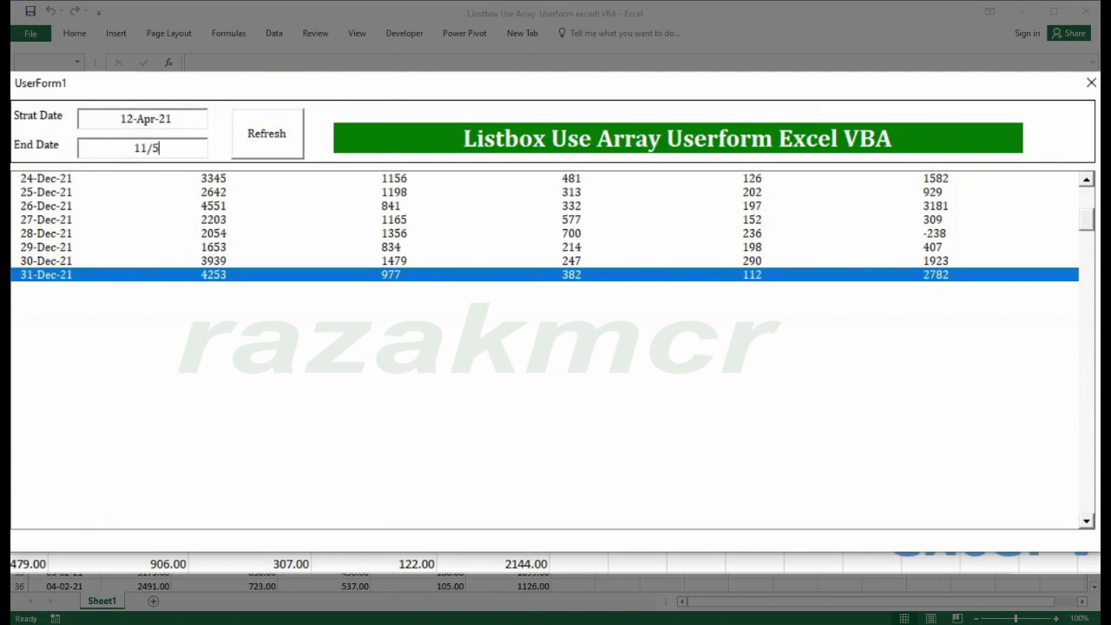
click(268, 140)
click(63, 193)
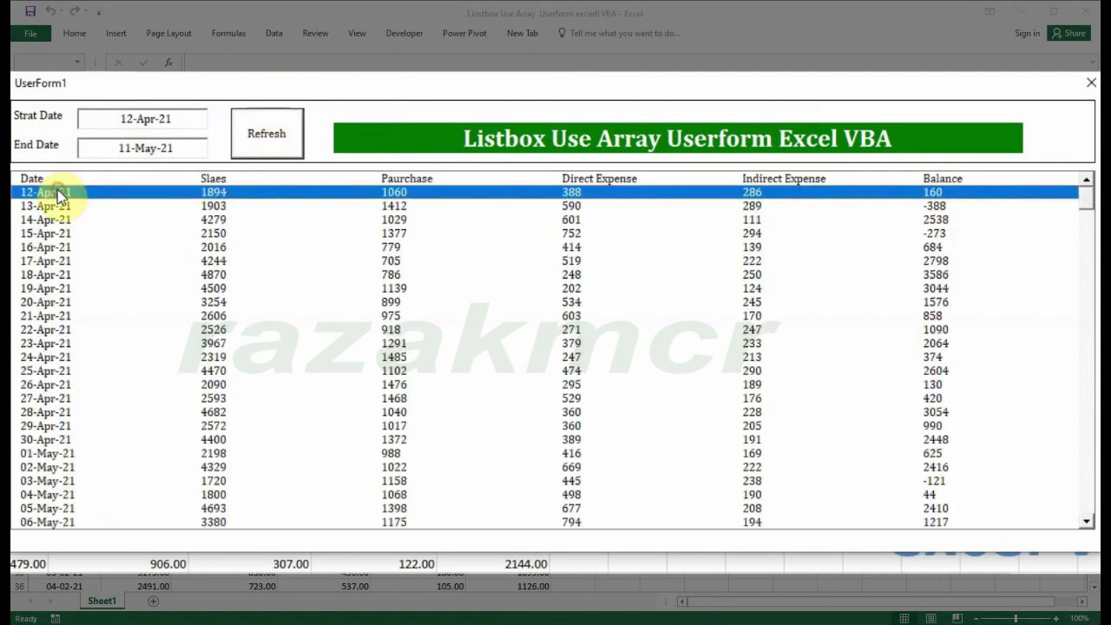
mouse_move(1087, 203)
mouse_down()
mouse_move(1086, 253)
mouse_move(1084, 219)
mouse_up()
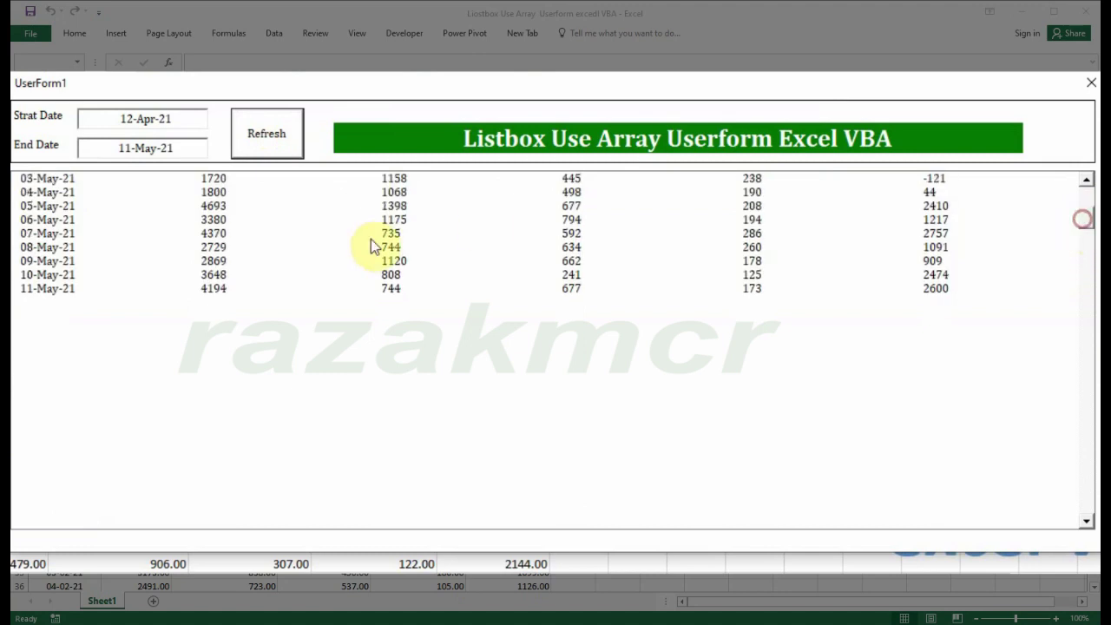
click(389, 288)
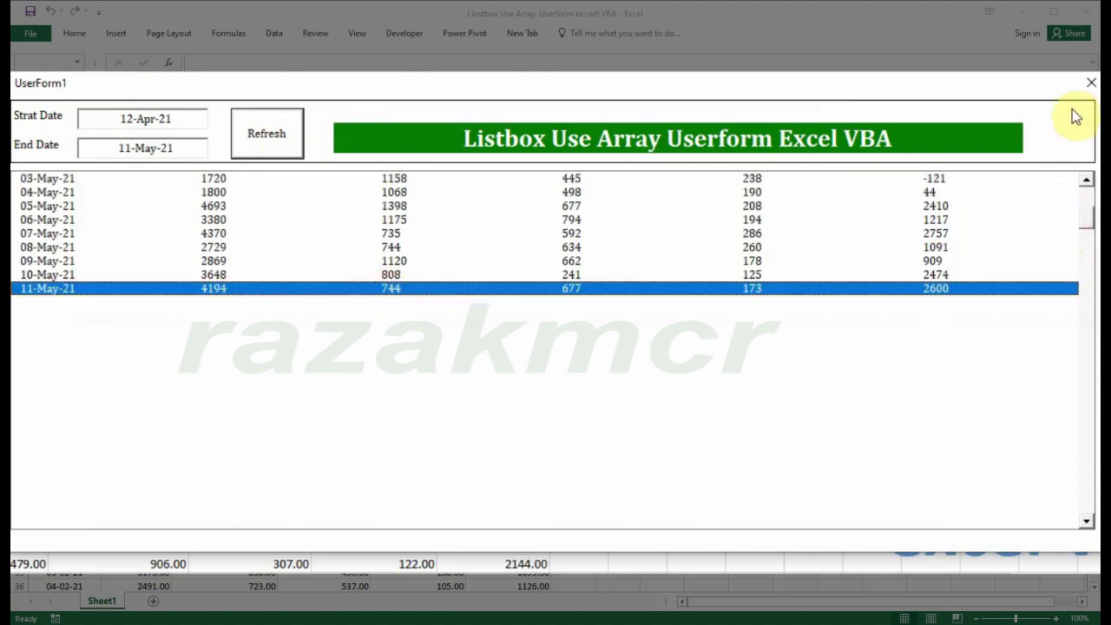
click(1091, 82)
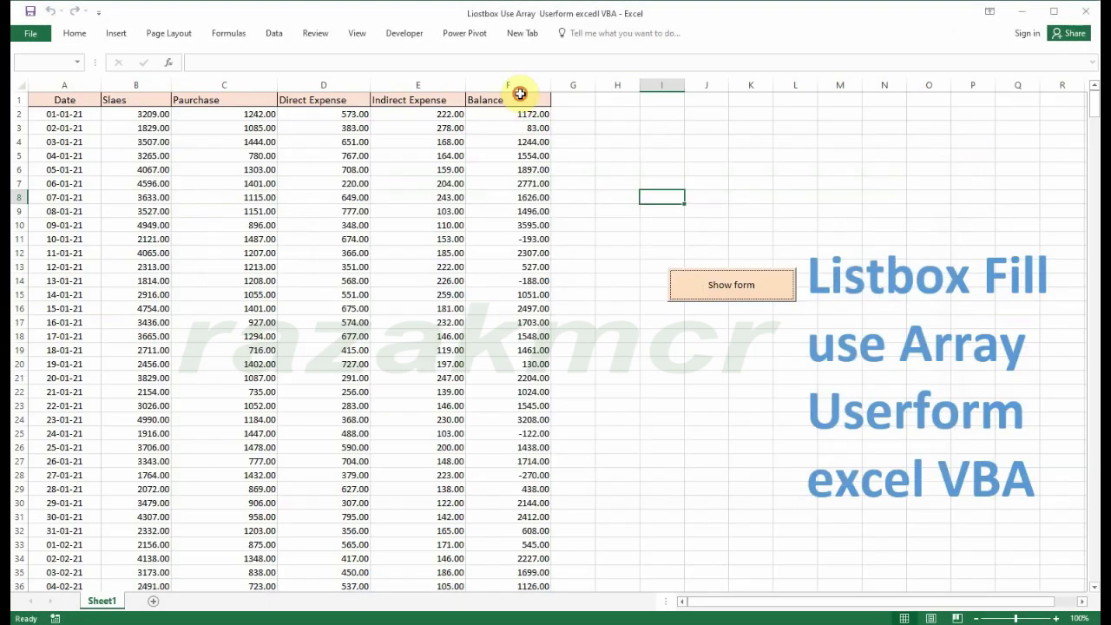
Step: Fill the Balance cells F1:F12 right through column AV and reopen the date-range form
mouse_move(520, 93)
mouse_down()
mouse_move(544, 252)
mouse_move(857, 259)
mouse_move(989, 515)
mouse_up()
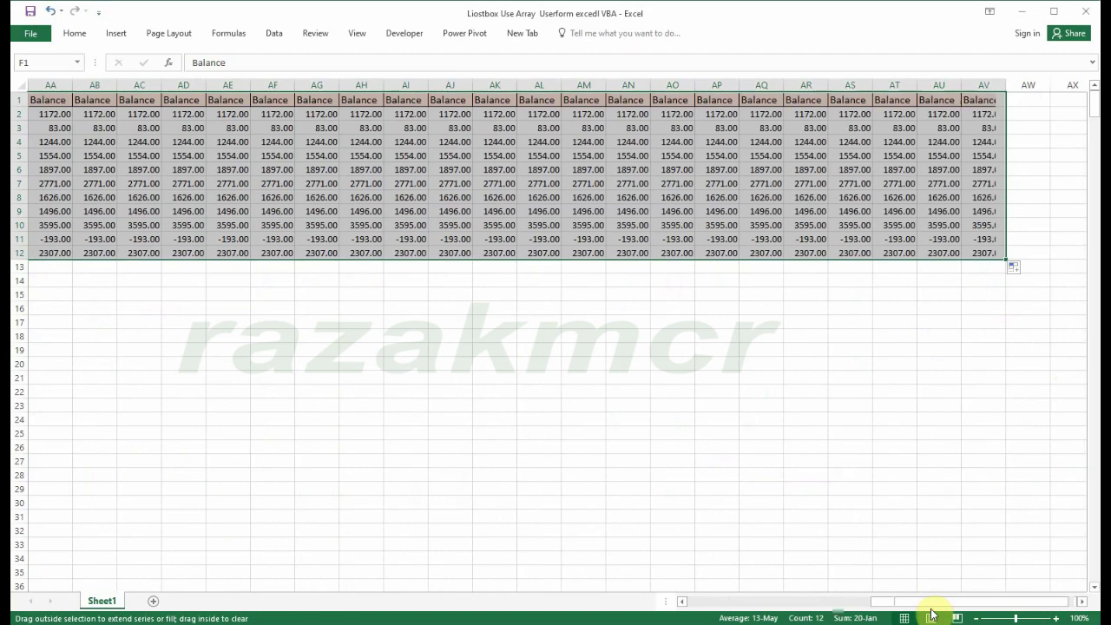
drag(929, 601, 689, 602)
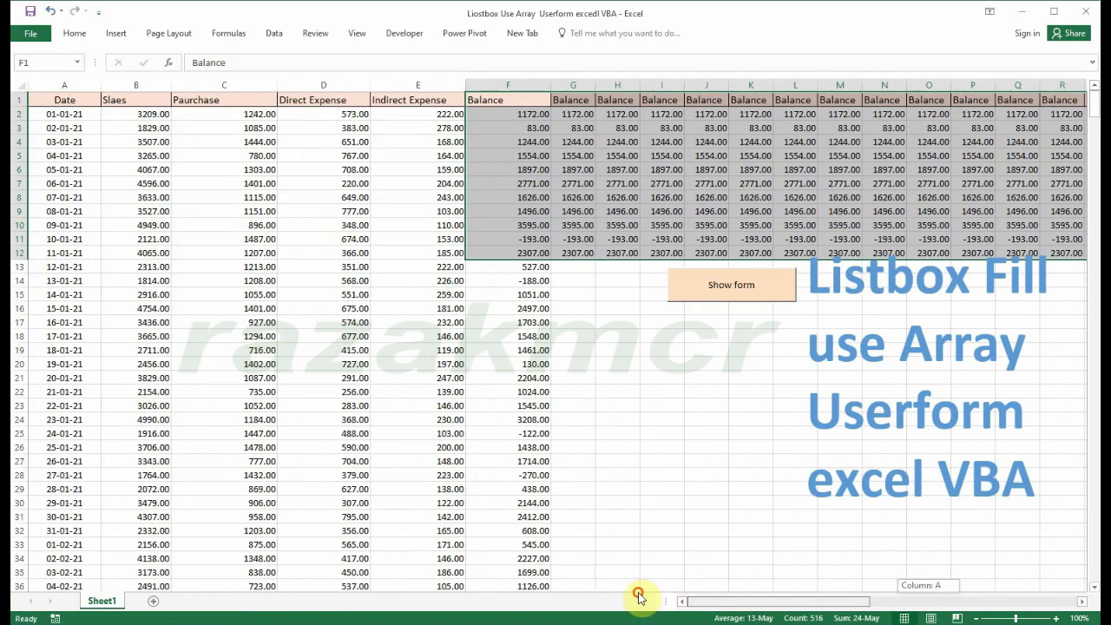
click(708, 486)
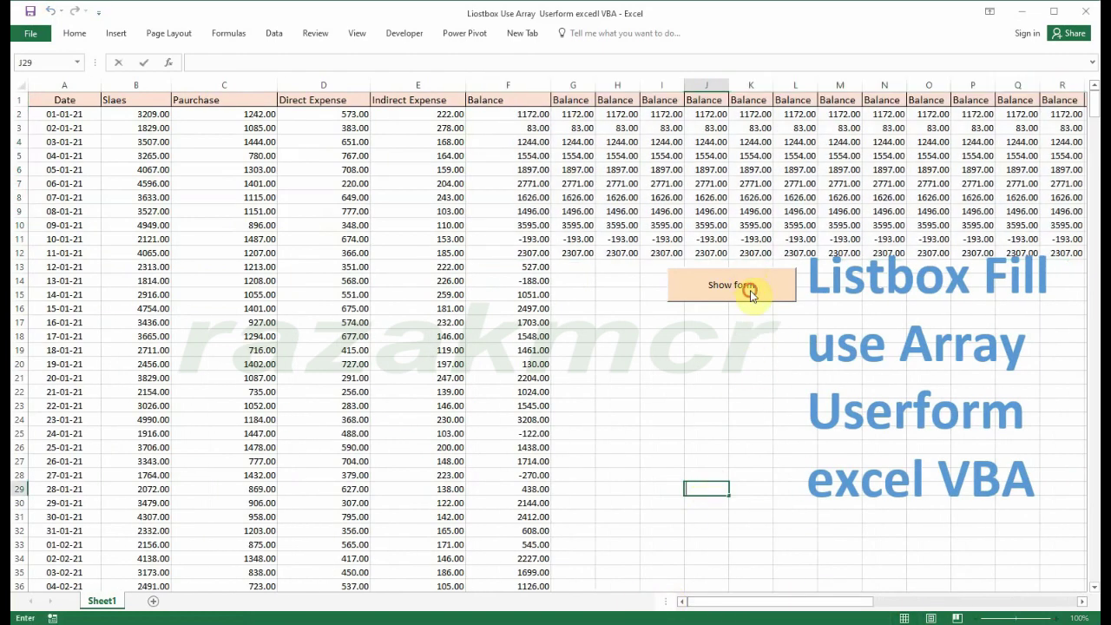
click(752, 294)
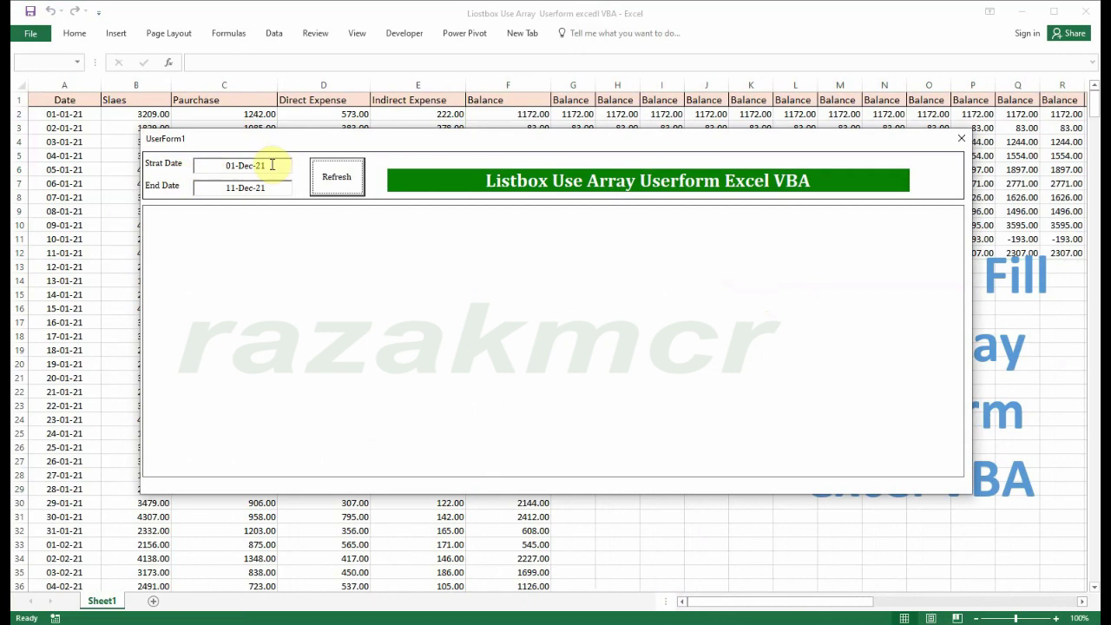
Step: Set the start date to 01-Jan-21 and load rows through 12-Jan-21 into the list
drag(274, 166, 131, 186)
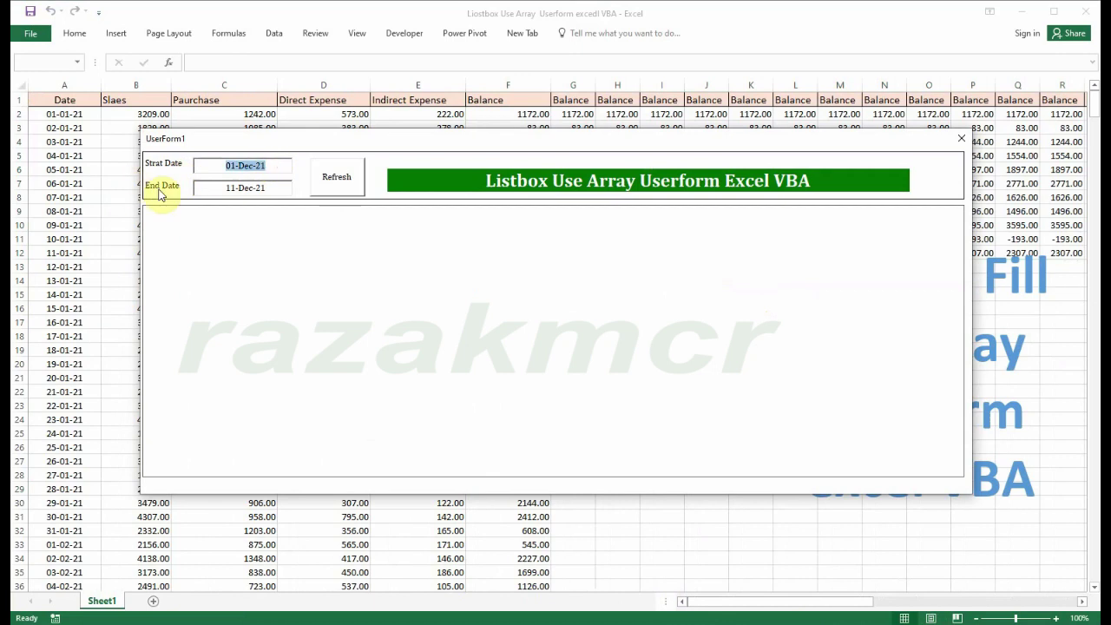
text(1/)
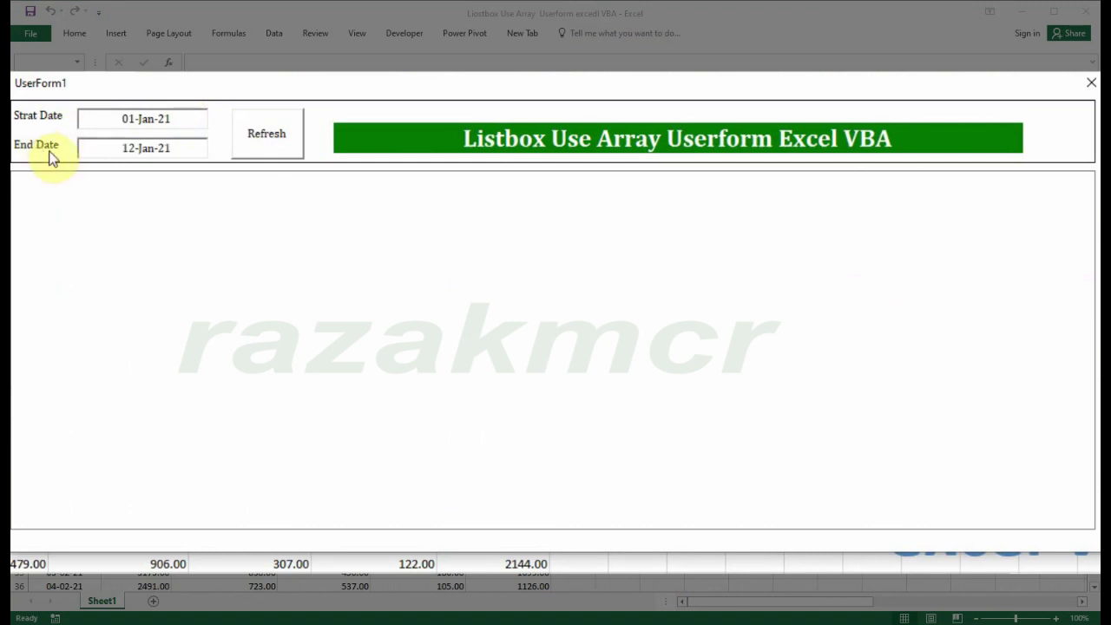
click(277, 138)
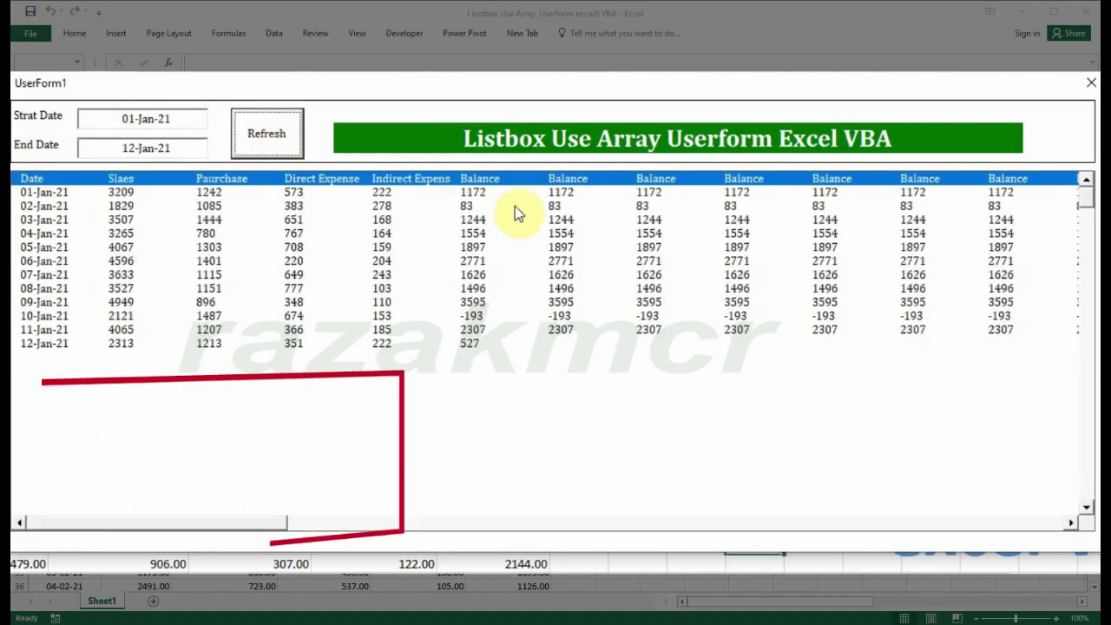
mouse_move(258, 521)
mouse_down()
mouse_move(1058, 515)
mouse_move(224, 525)
mouse_move(297, 515)
mouse_move(825, 515)
mouse_move(1082, 497)
mouse_move(783, 530)
mouse_move(221, 545)
mouse_up()
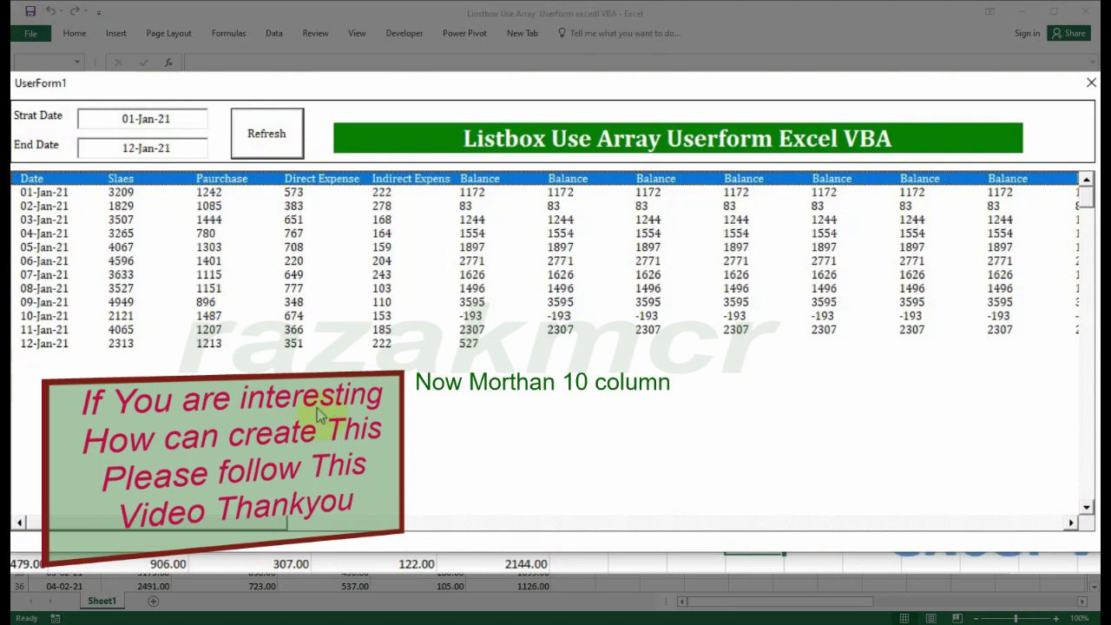
Step: Select the 01-Jan-21, 04-Jan-21 and 11-Jan-21 rows and the header row in the list
click(377, 192)
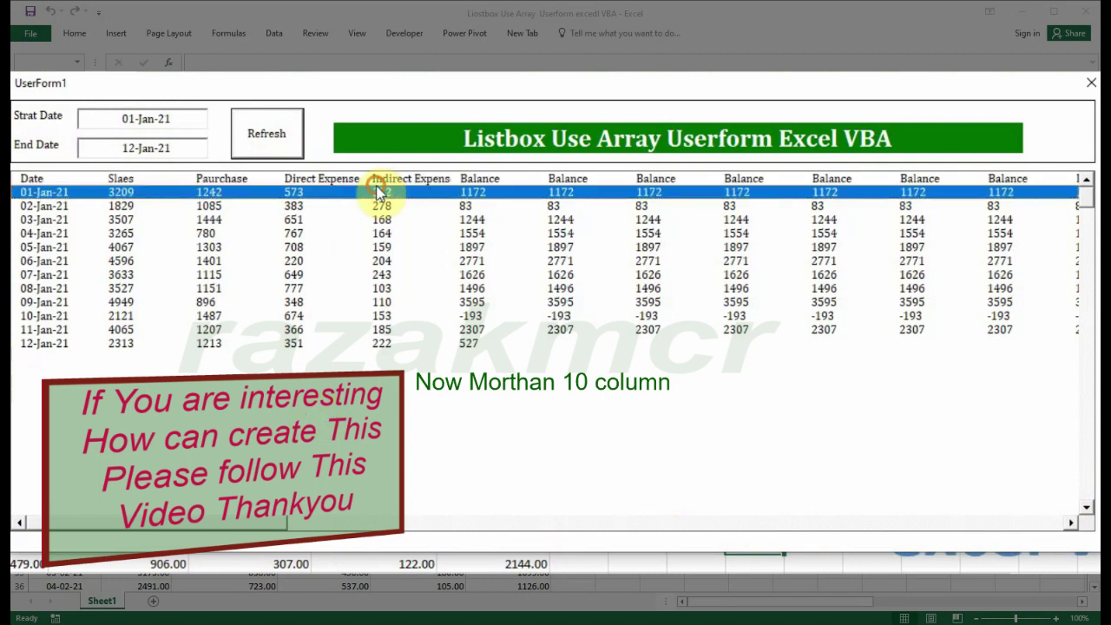
click(378, 232)
click(369, 332)
click(394, 178)
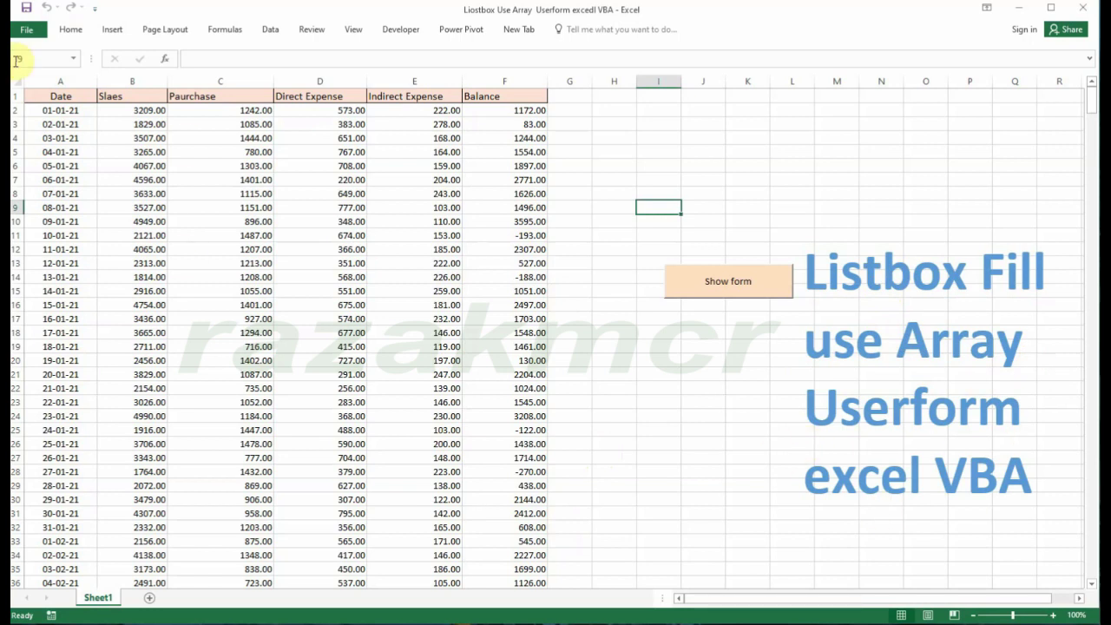
Step: Review the Date column, select the last data row 31-12-21, and return to the top
click(66, 80)
click(71, 109)
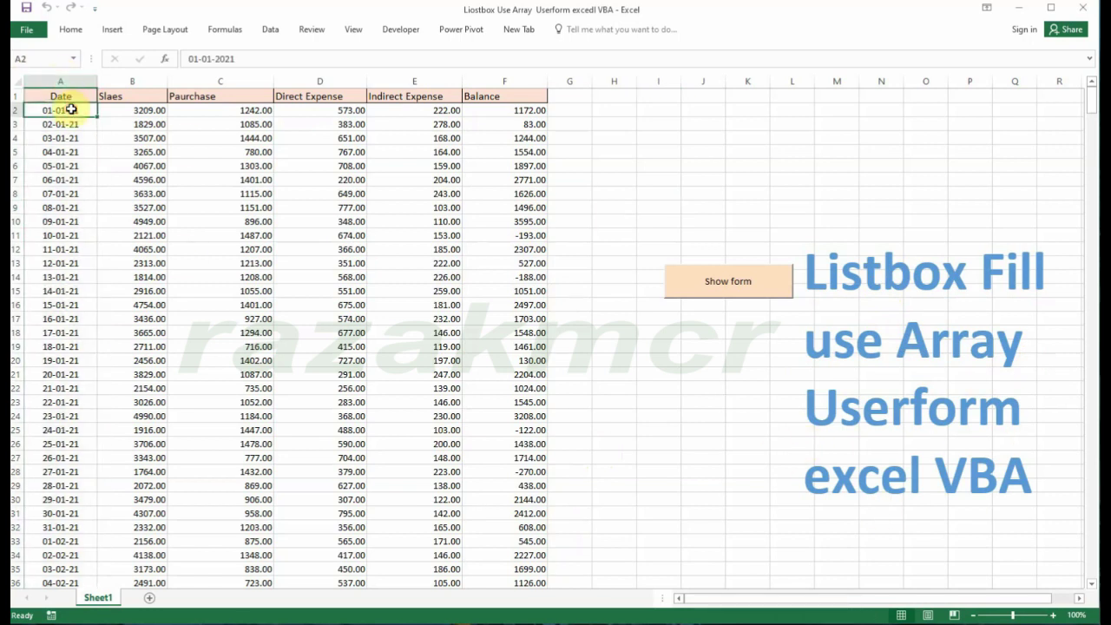
scroll(63, 104, down, 10)
key(ctrl+End)
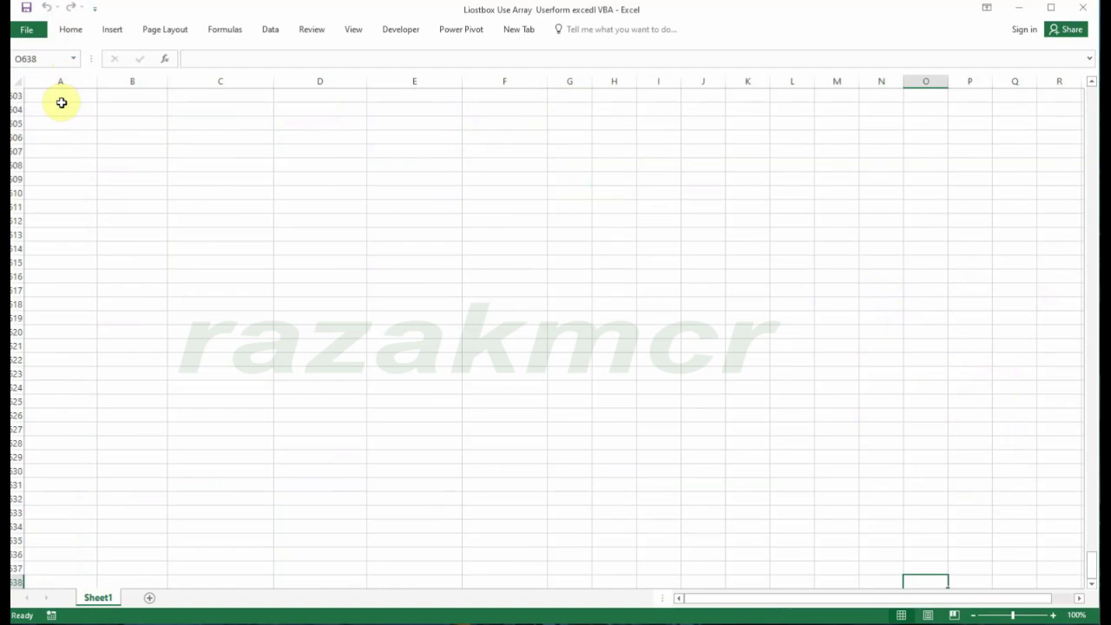
scroll(193, 326, down, 15)
scroll(194, 326, up, 9)
scroll(187, 317, up, 5)
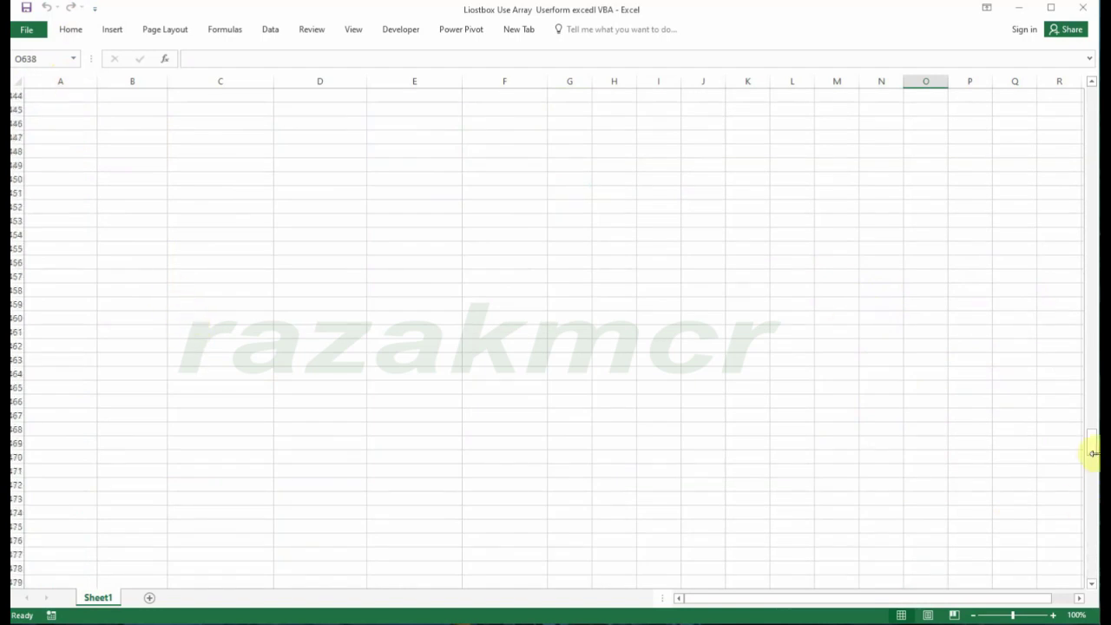
mouse_move(1095, 448)
mouse_down()
mouse_move(1093, 329)
mouse_move(1090, 377)
mouse_up()
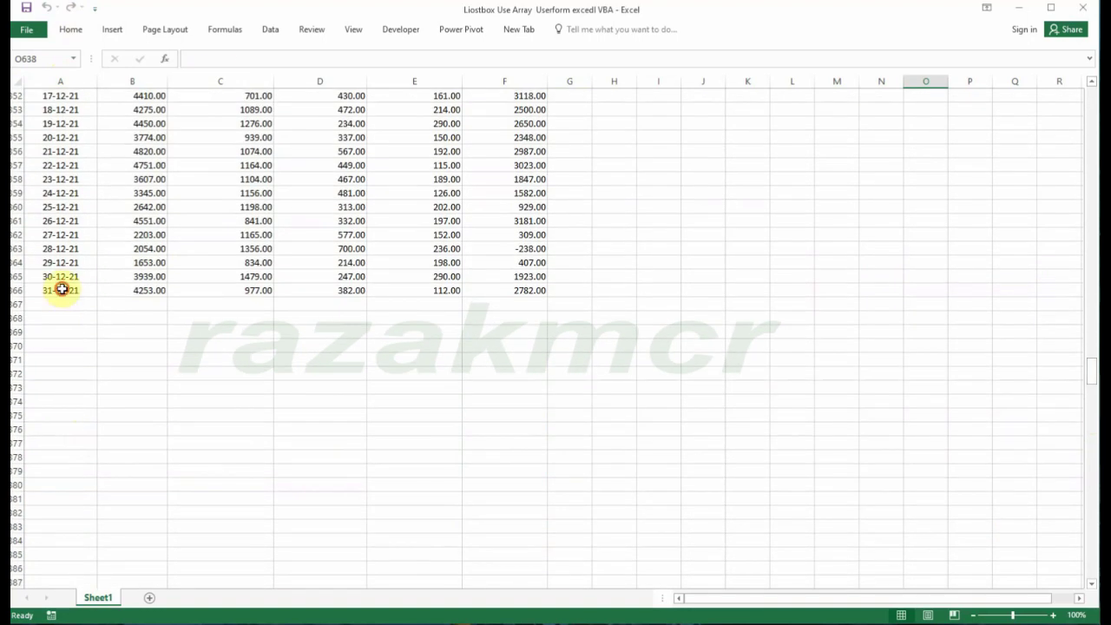
drag(61, 290, 537, 290)
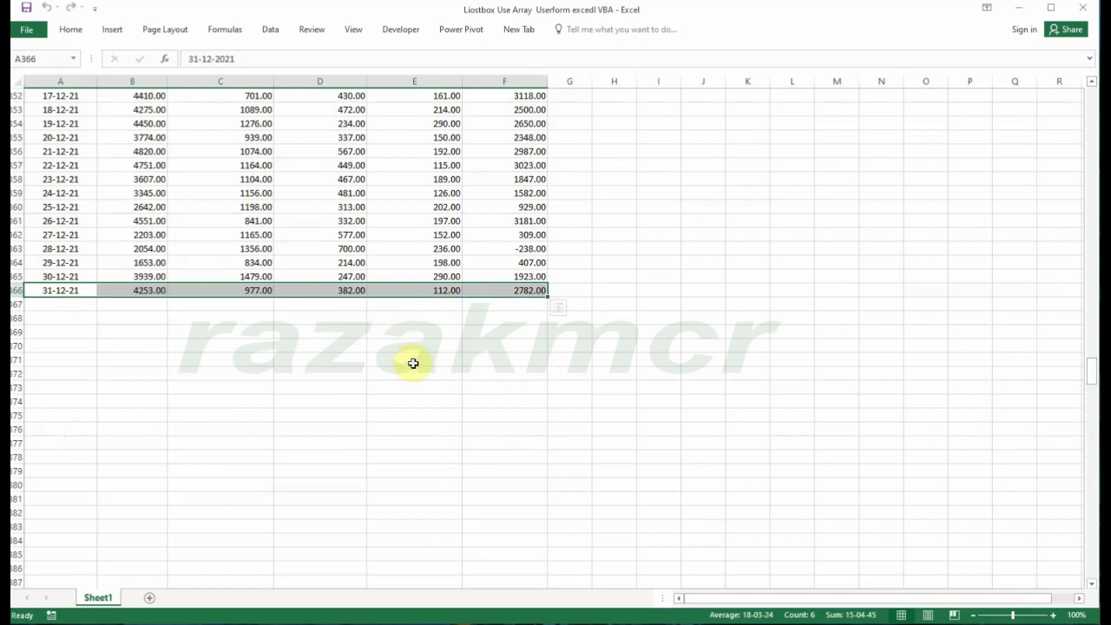
key(ctrl+Home)
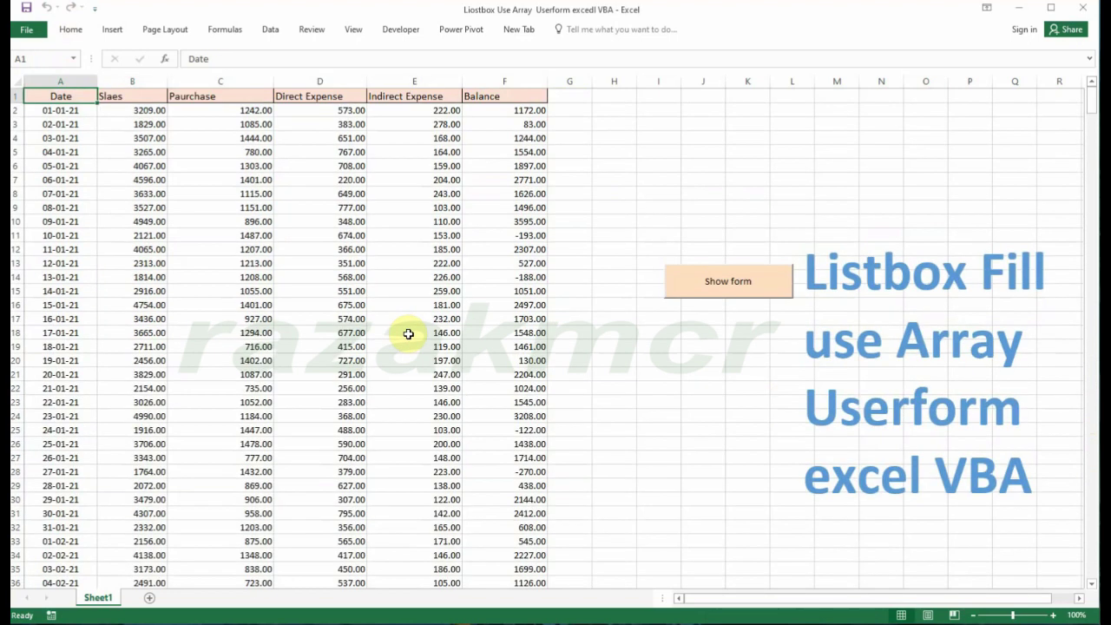
Step: Select the Slaes, Paurchase, Direct Expense, Indirect Expense and Balance columns in turn
click(131, 84)
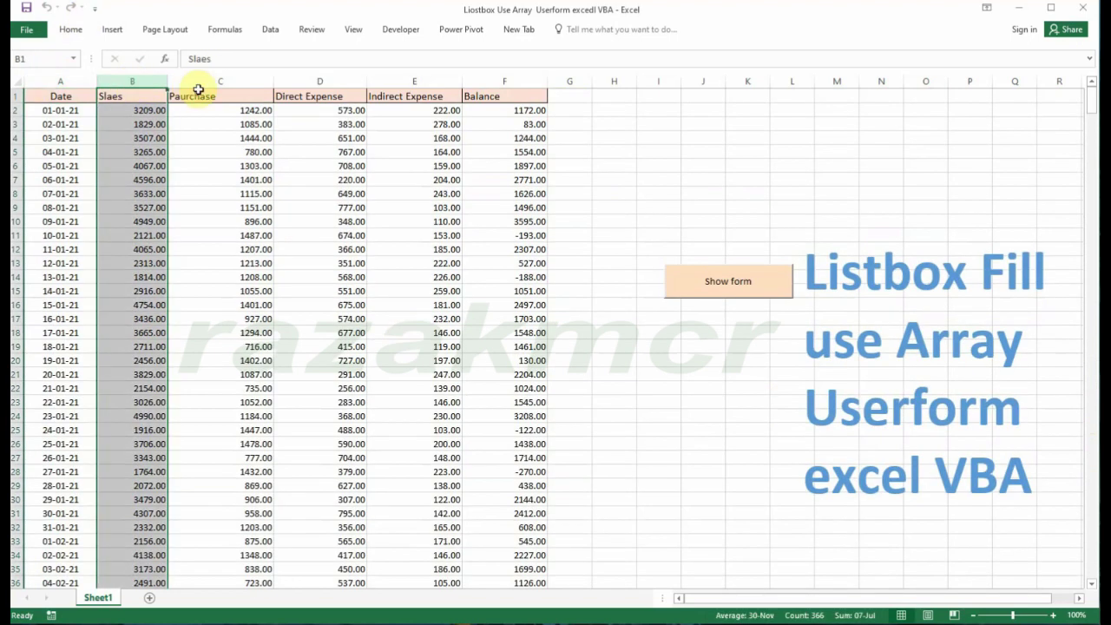
click(200, 81)
click(288, 81)
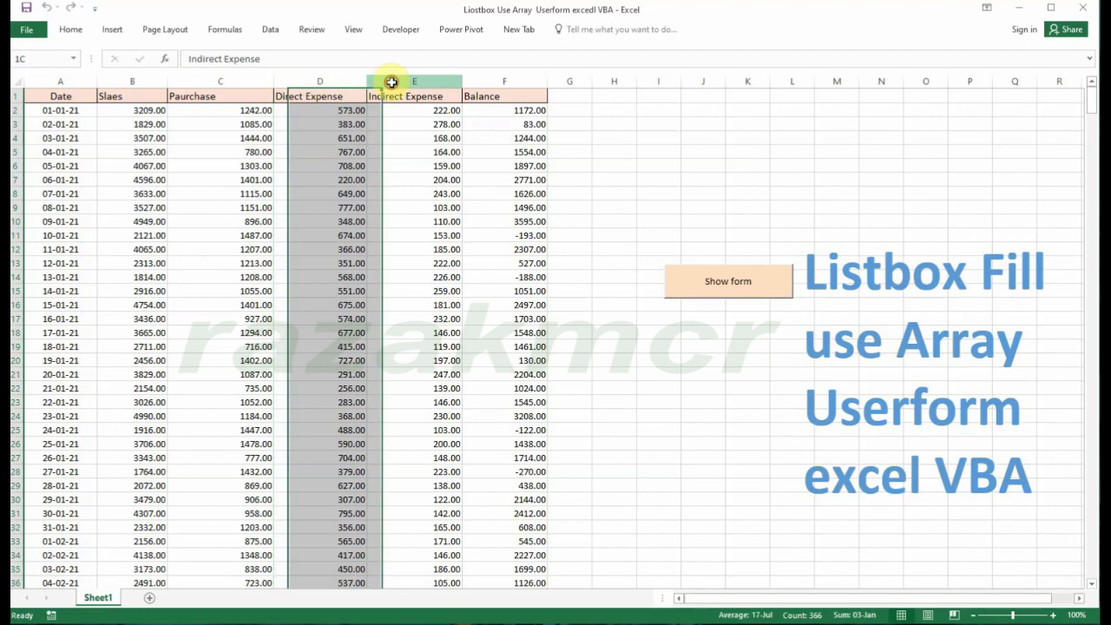
click(395, 81)
click(504, 81)
click(573, 166)
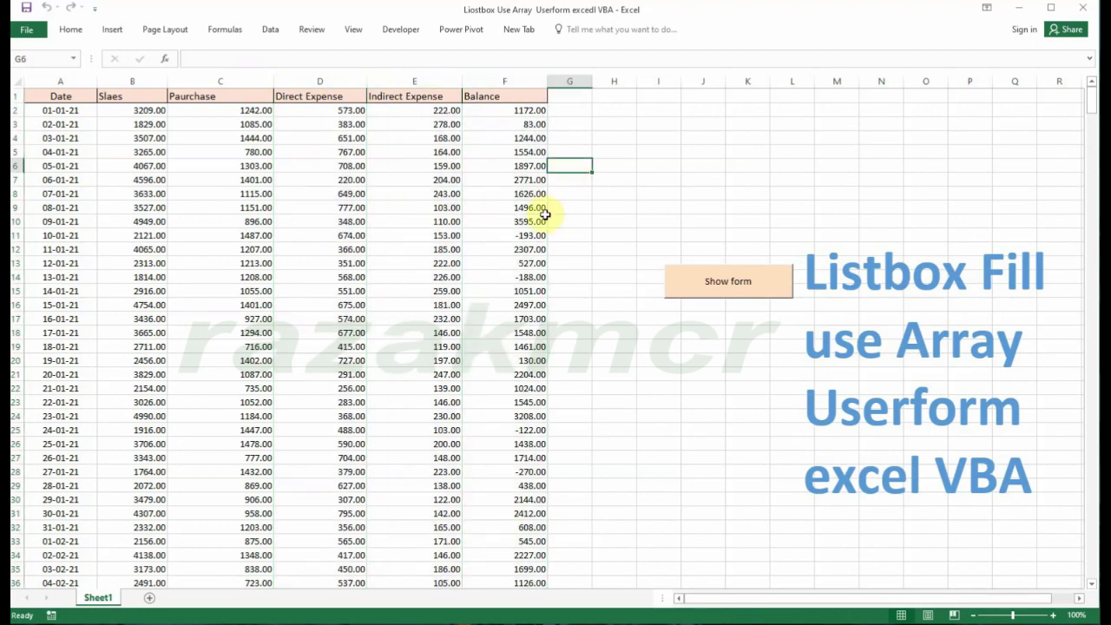
Step: Try the empty date-range form's fields, close it, and show the Developer tab
click(709, 281)
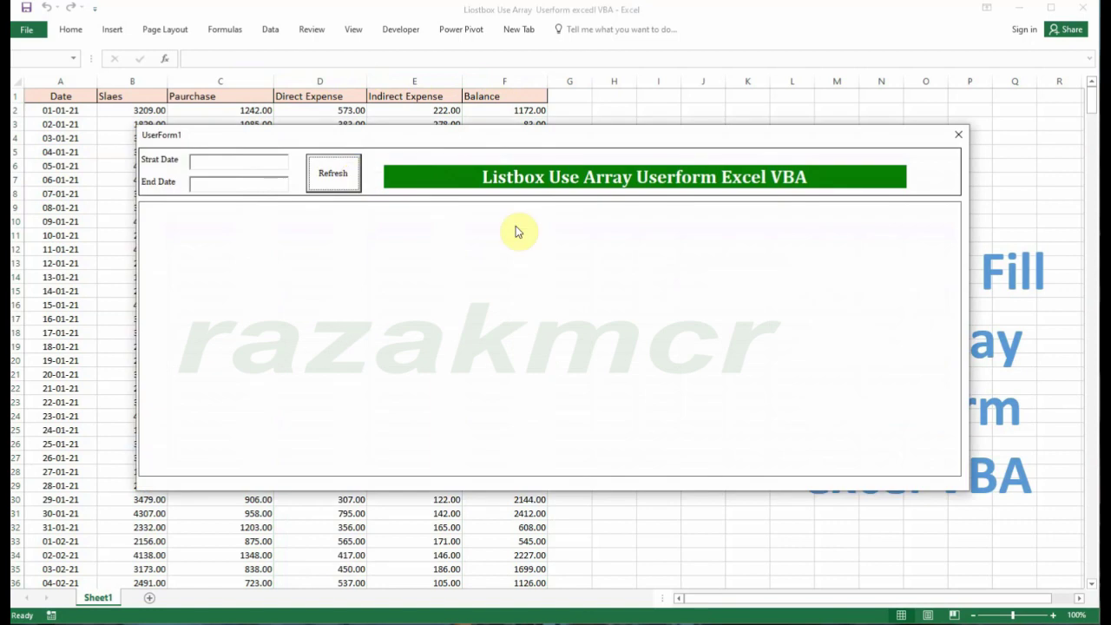
click(249, 159)
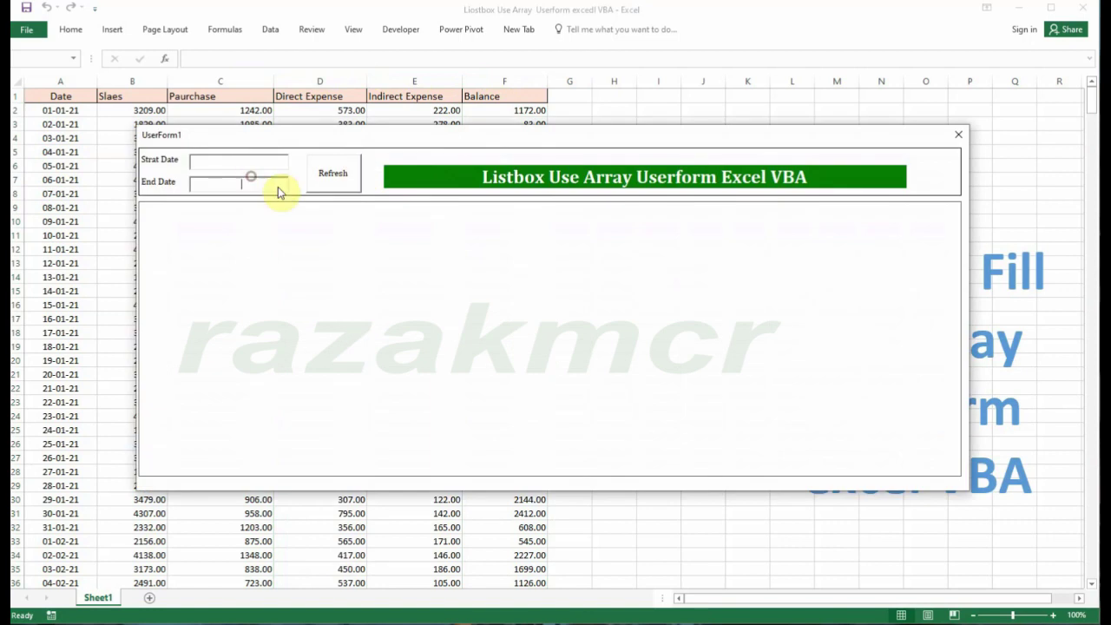
click(495, 272)
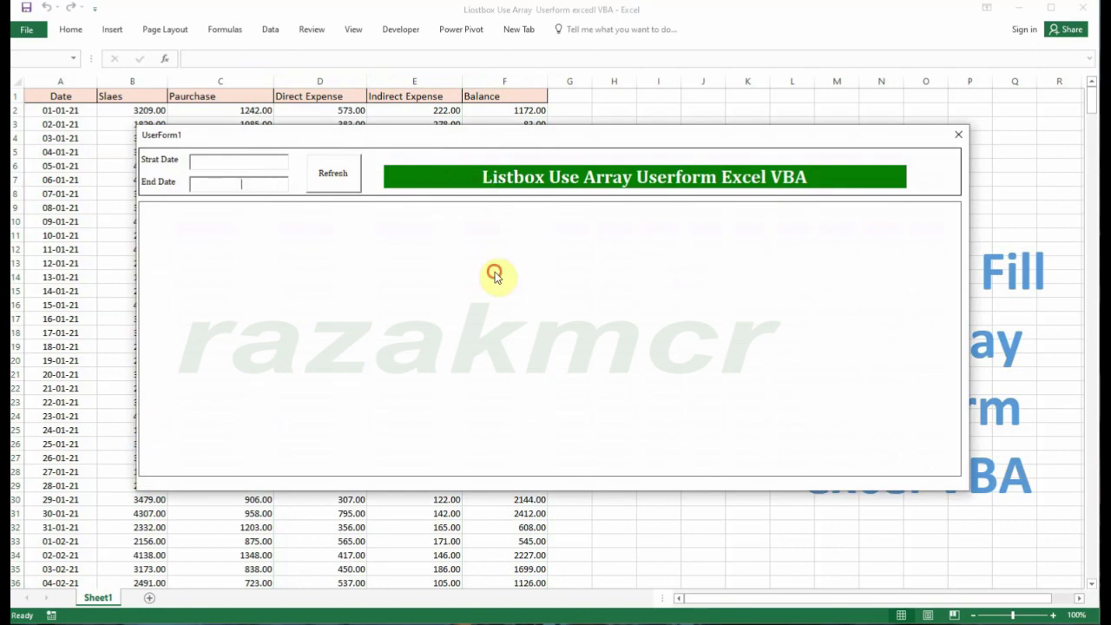
click(964, 138)
click(614, 276)
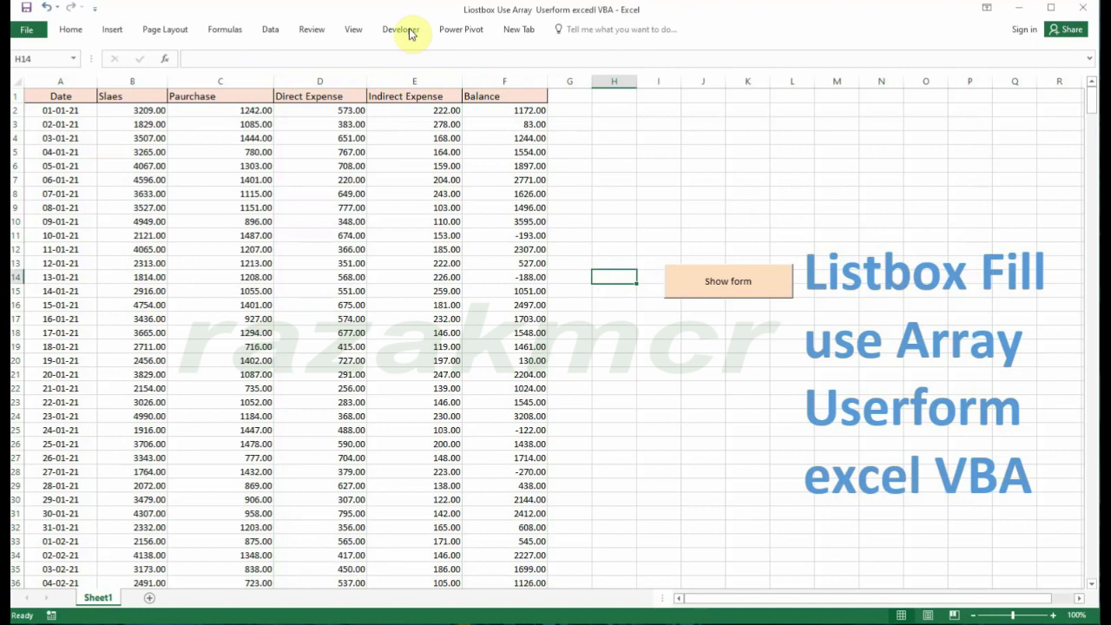
click(410, 35)
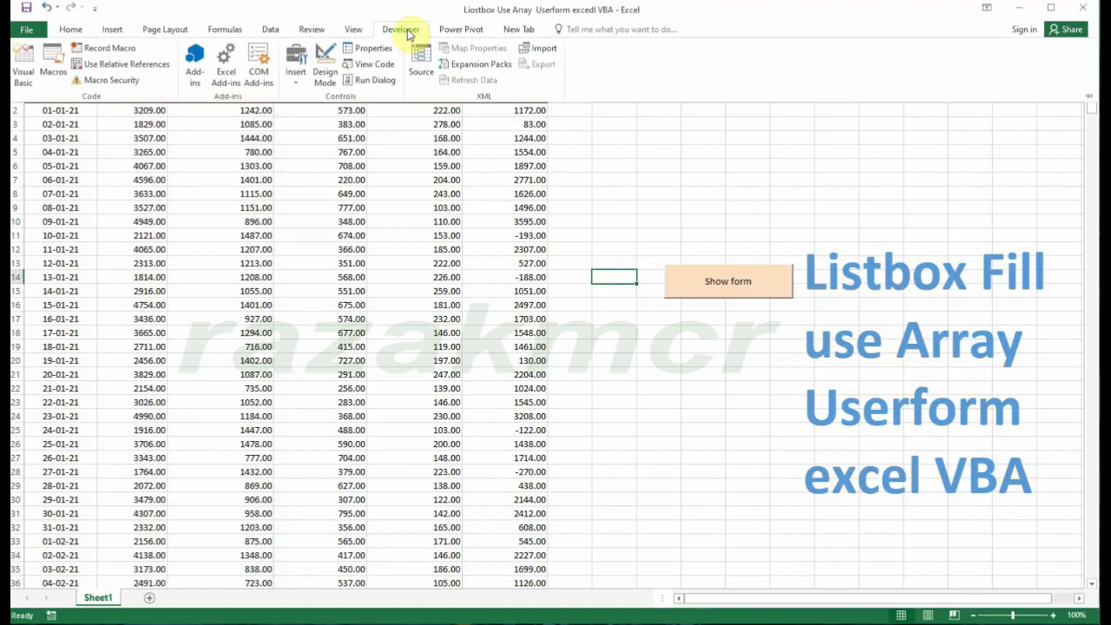
Step: Inspect UserForm1's labels, date boxes, Refresh button, title label and list box in the VBA editor
click(25, 67)
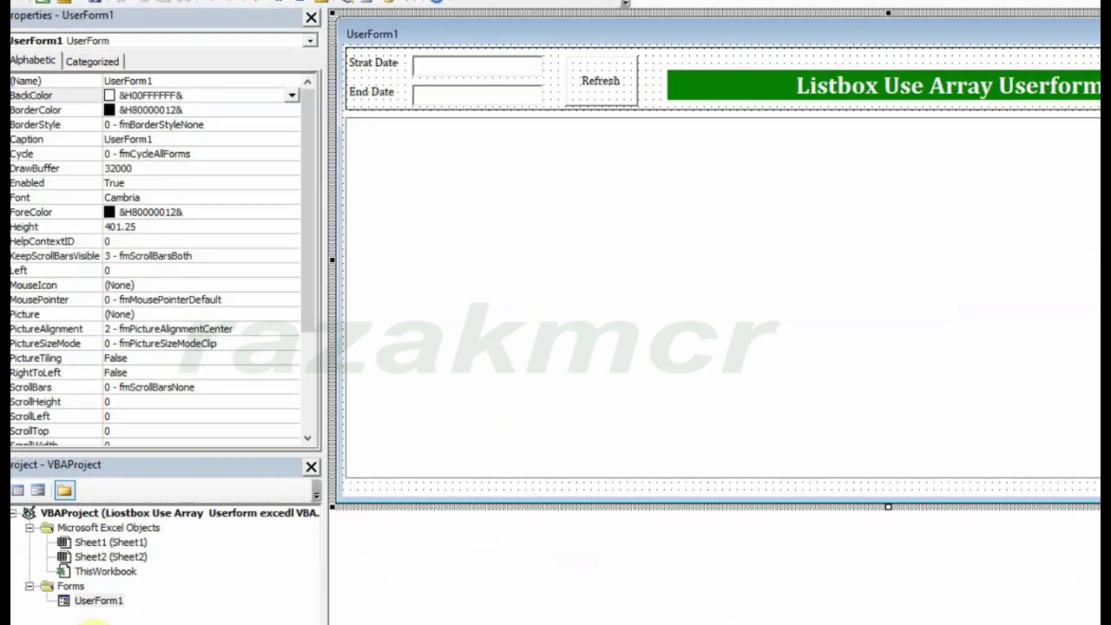
click(288, 95)
click(294, 118)
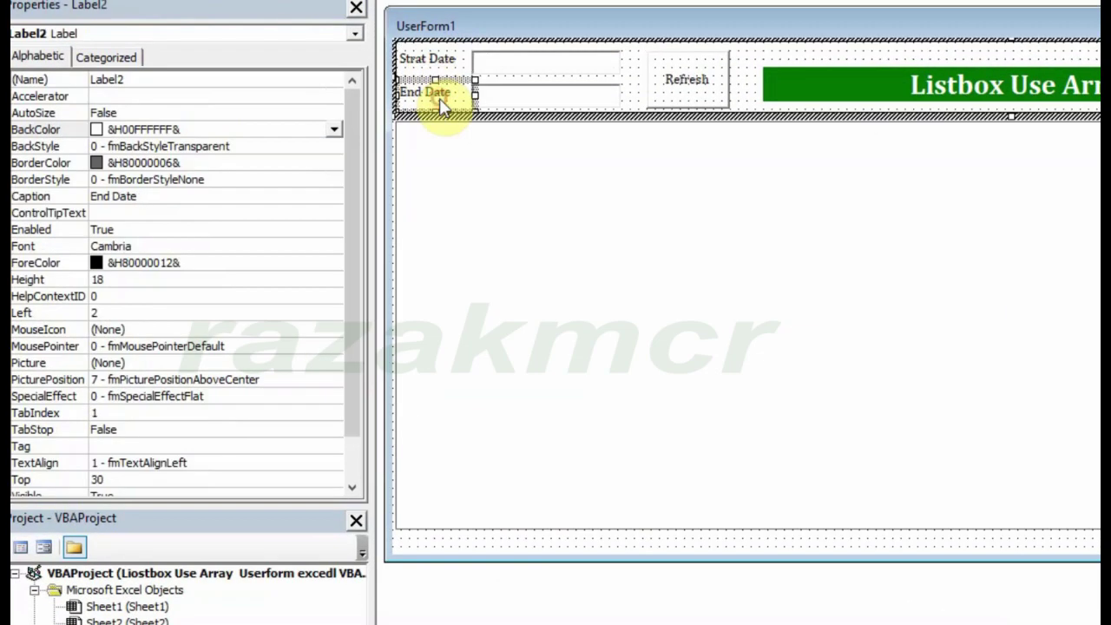
click(525, 65)
click(547, 98)
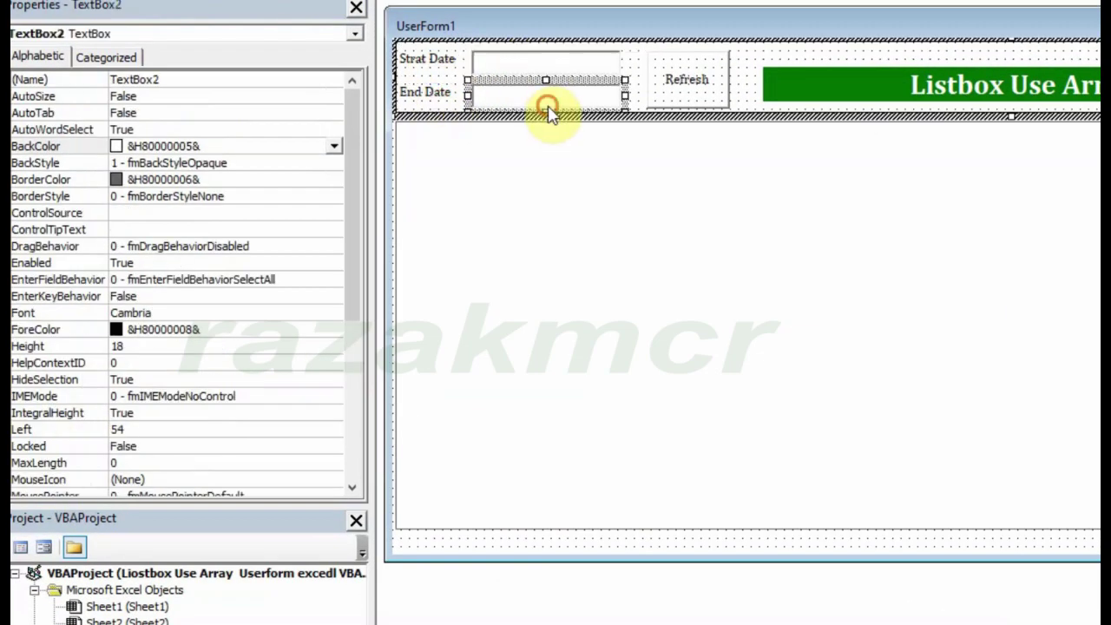
click(677, 98)
click(808, 93)
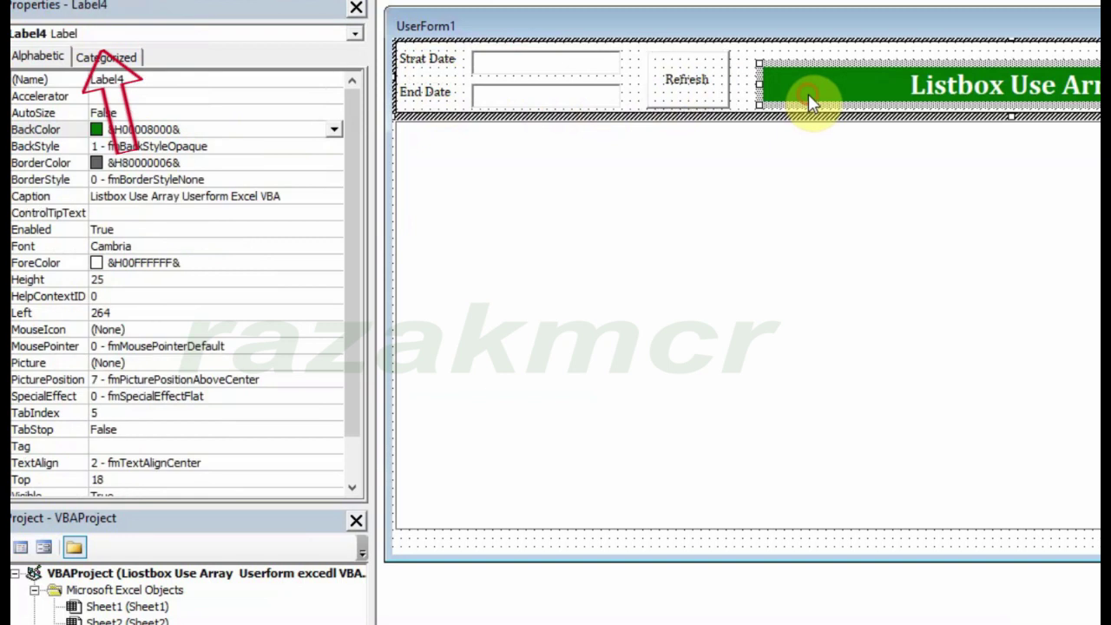
click(748, 229)
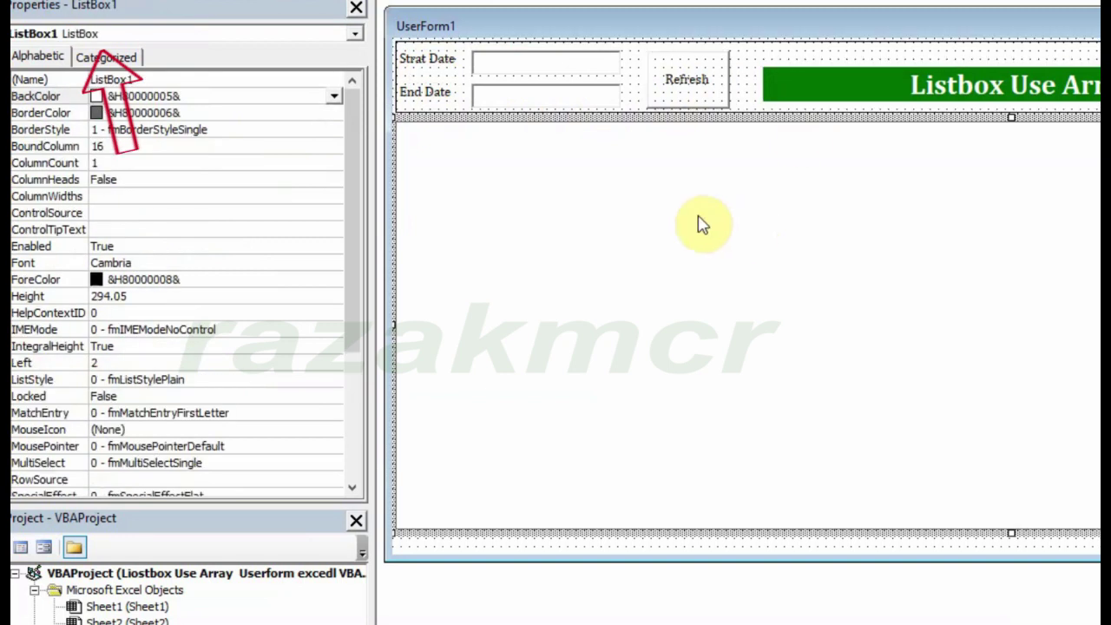
Step: Change ListBox1's BoundColumn from 16 to 1 in the Properties window
click(121, 162)
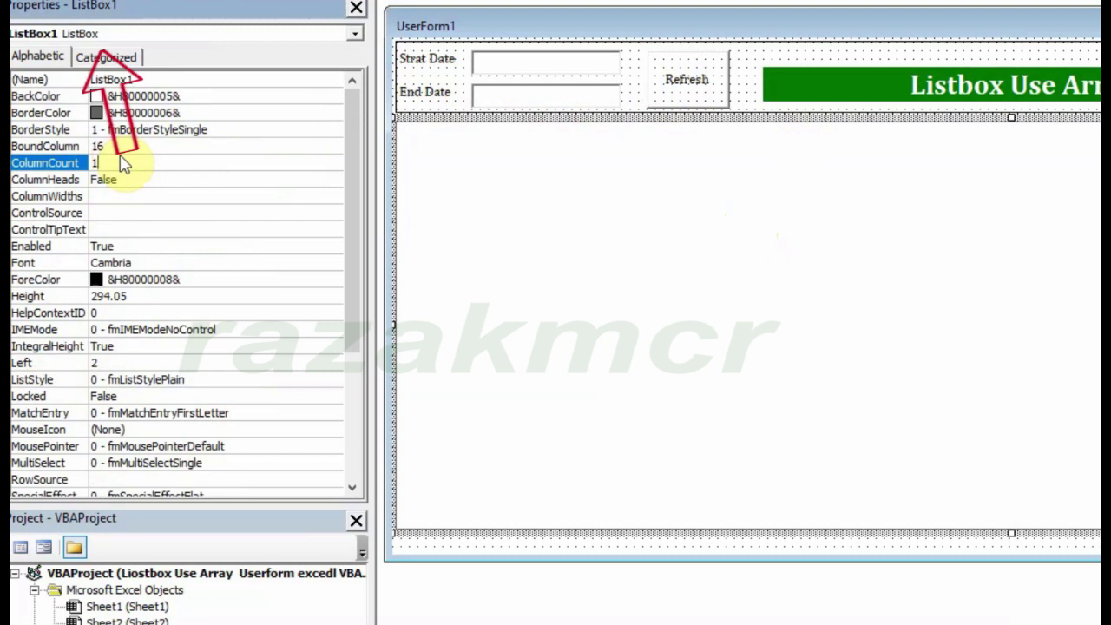
click(126, 146)
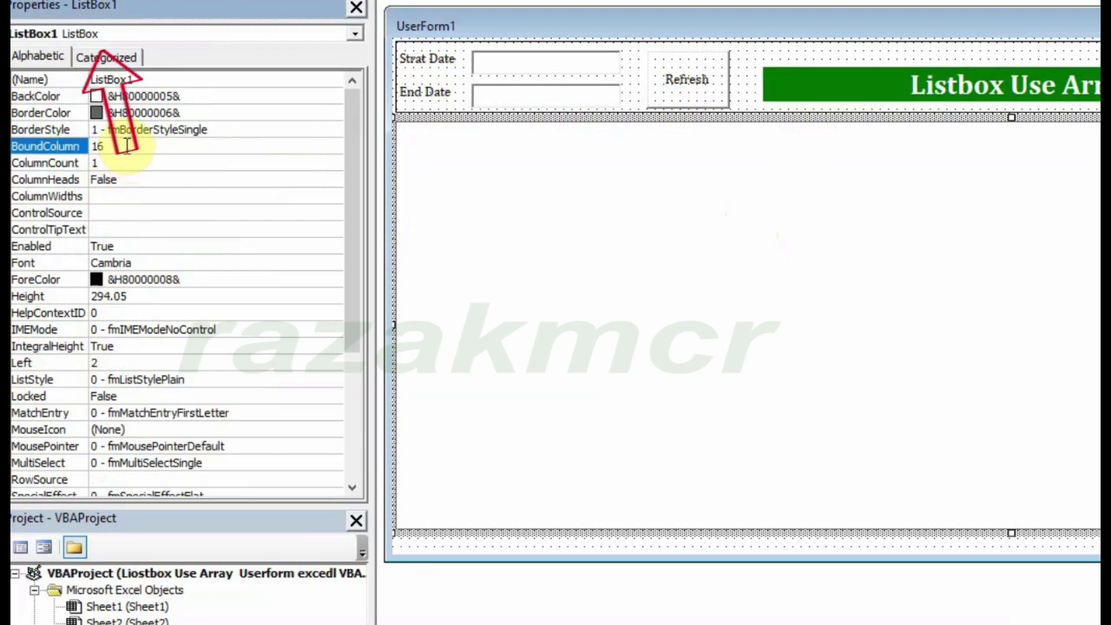
click(35, 148)
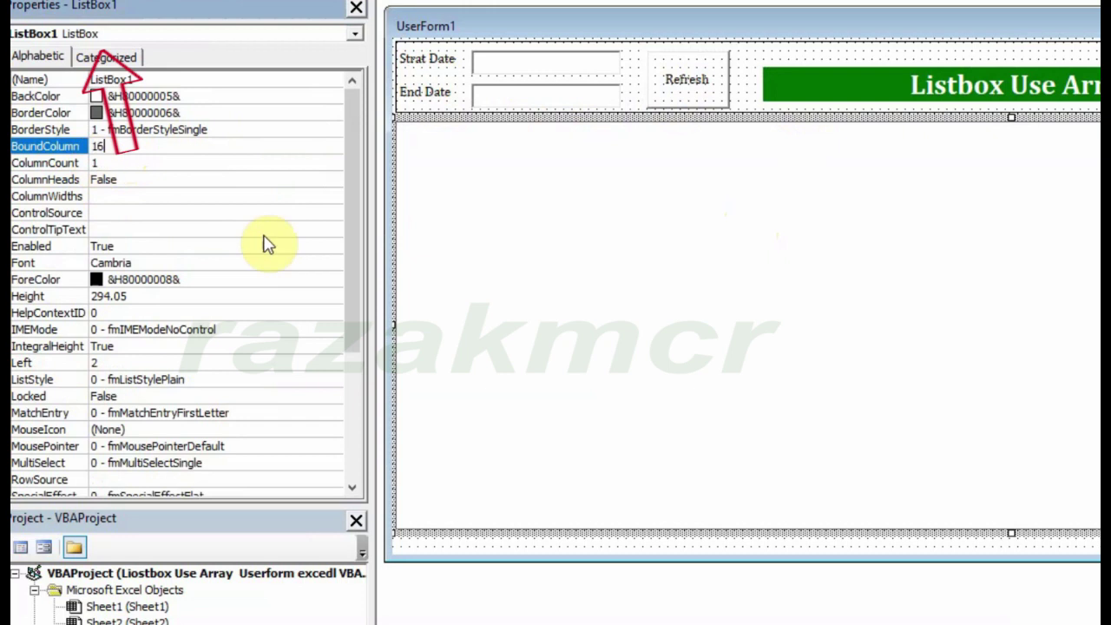
double_click(136, 147)
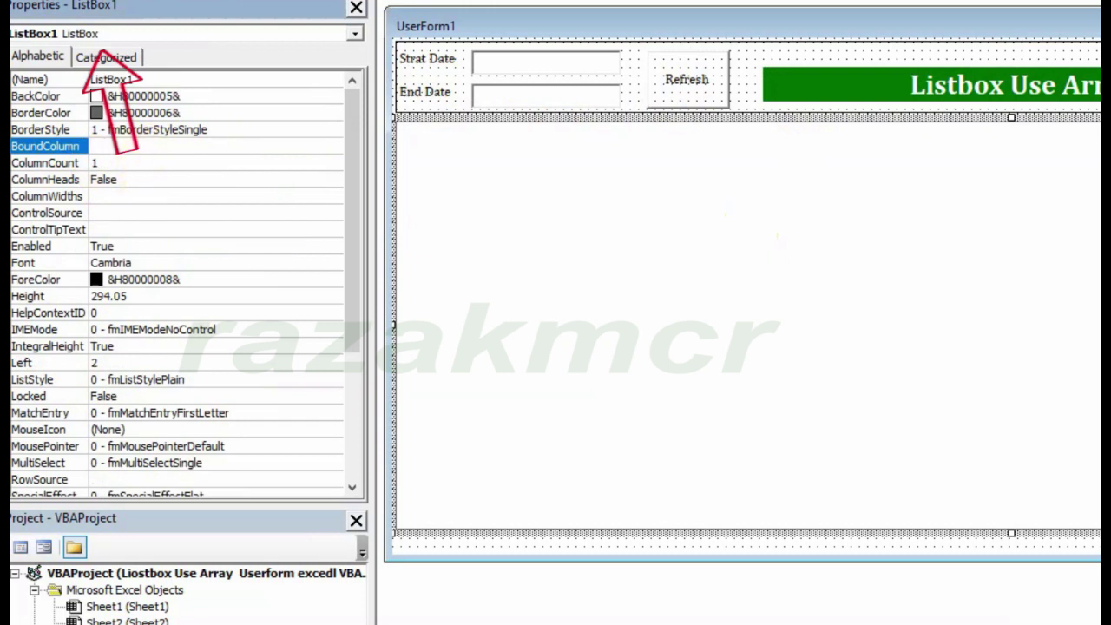
text(1)
click(121, 346)
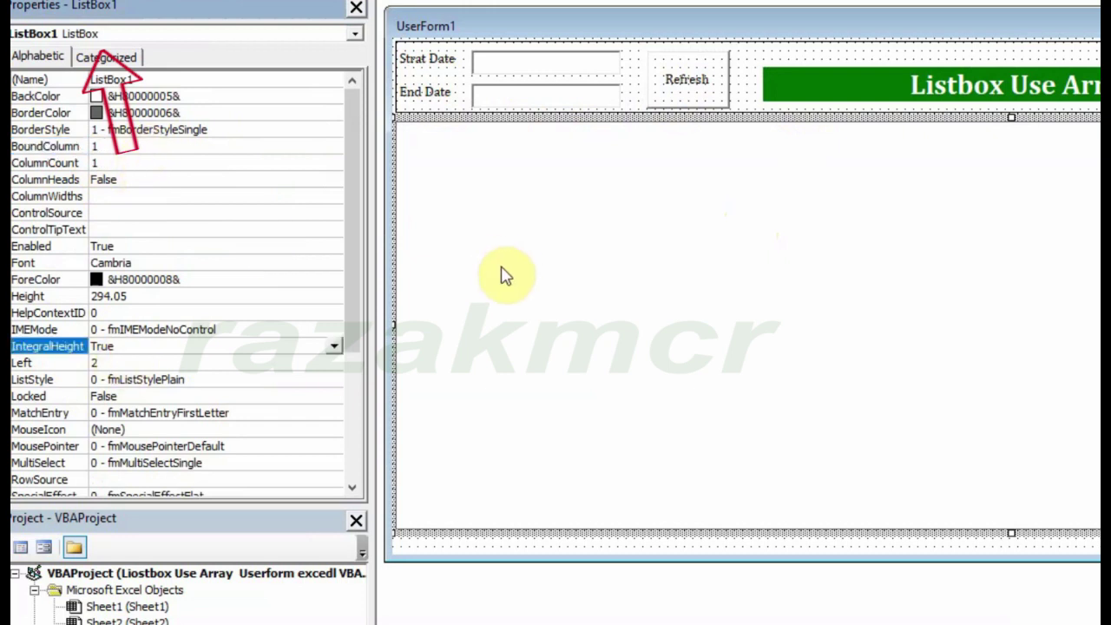
click(599, 550)
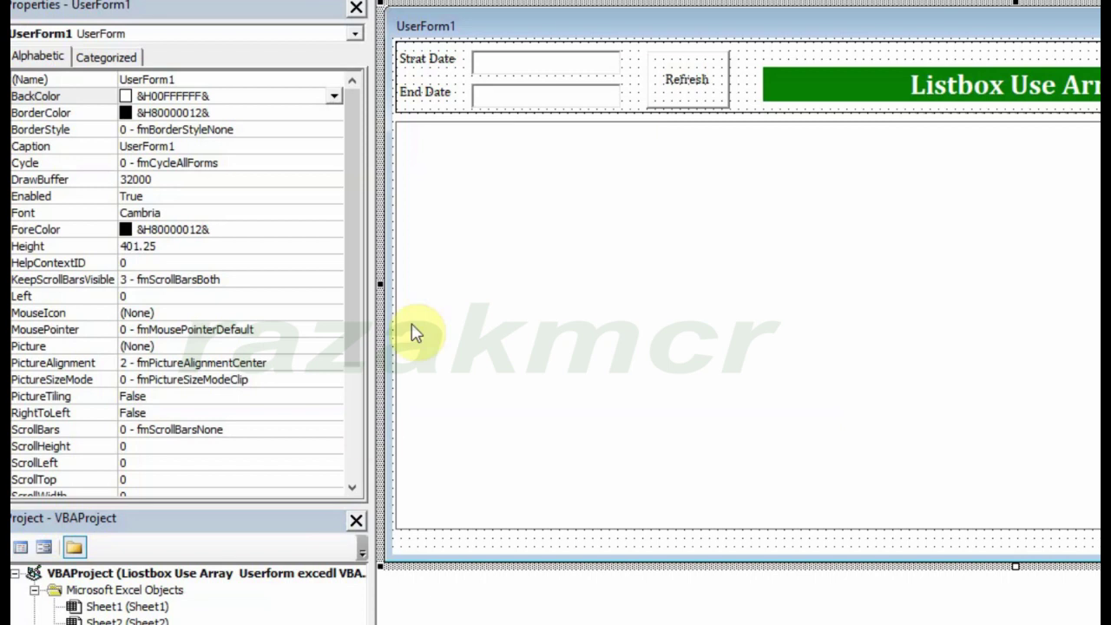
Step: Recheck each control and ListBox1's ColumnCount and BoundColumn, then open the form's code module
click(431, 61)
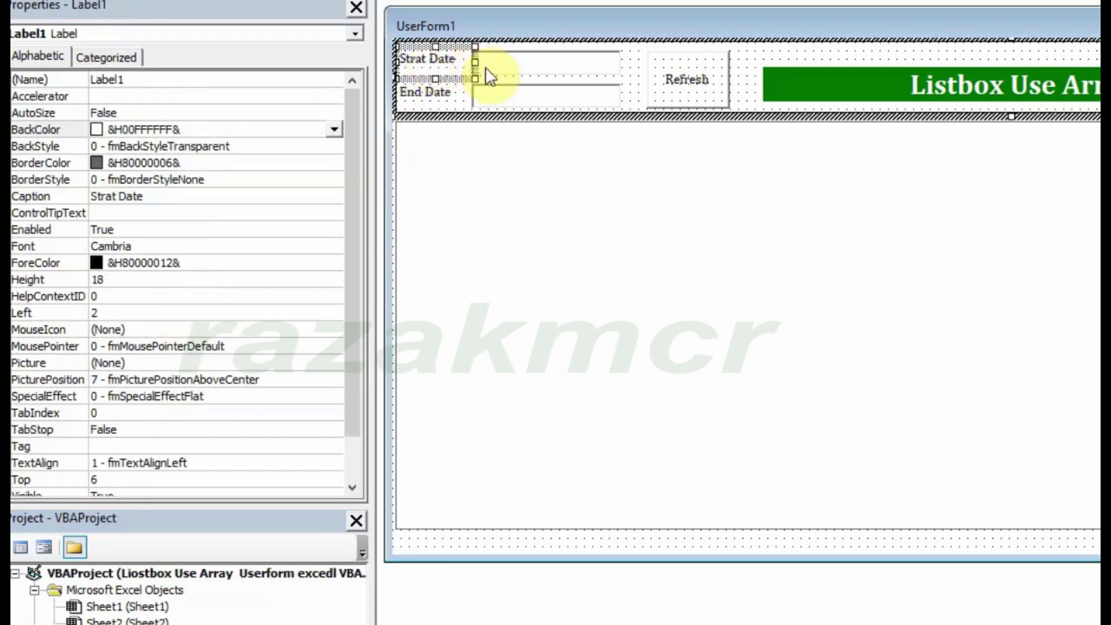
click(444, 90)
click(548, 73)
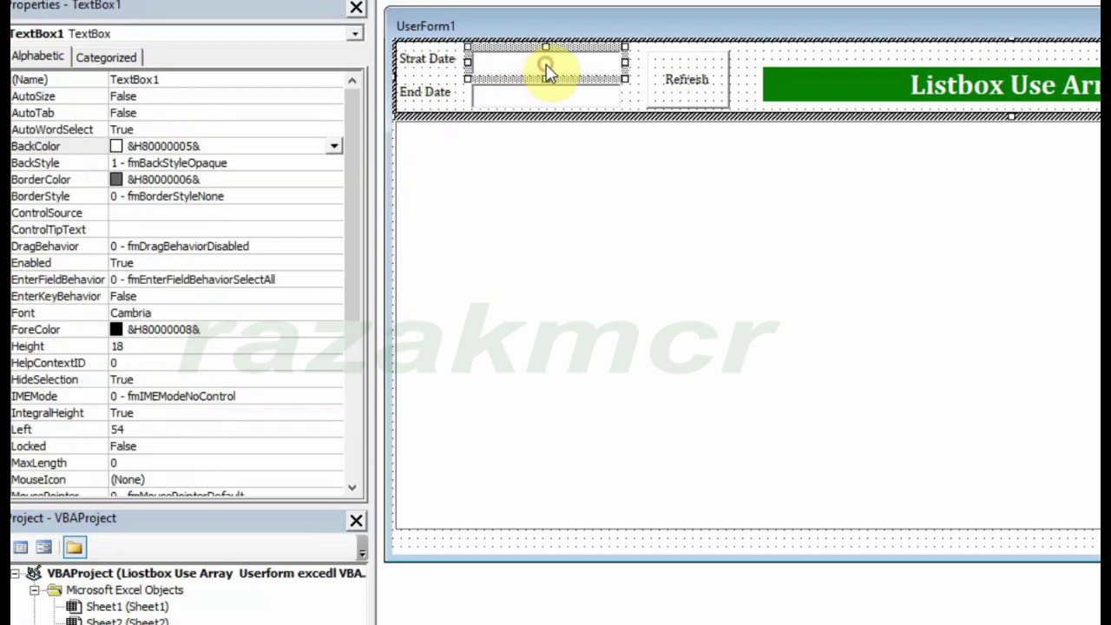
click(546, 102)
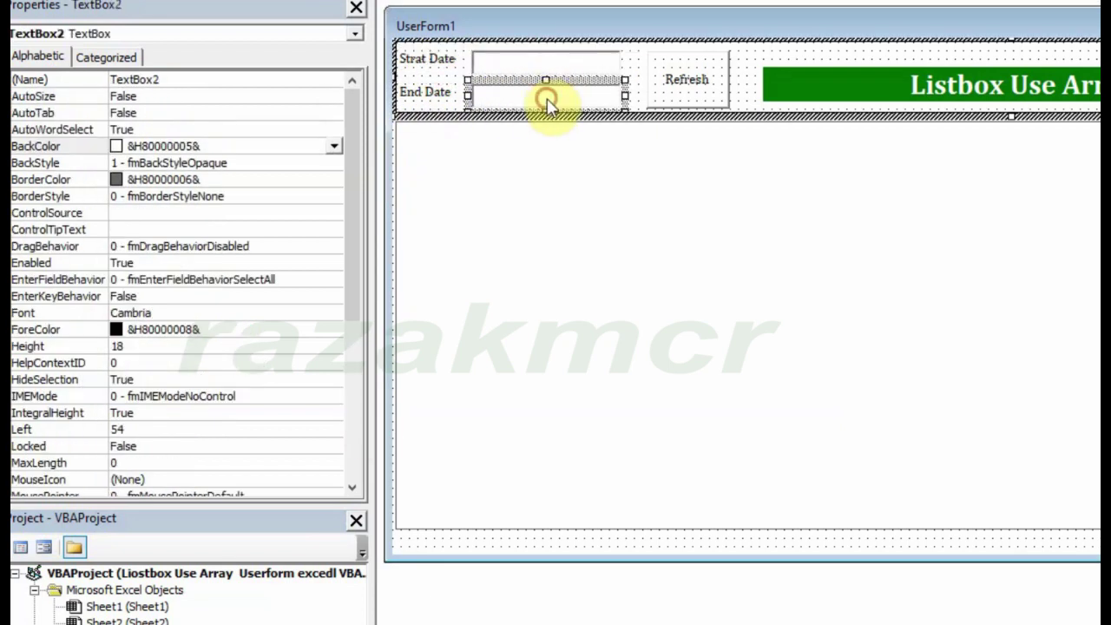
click(687, 80)
click(792, 90)
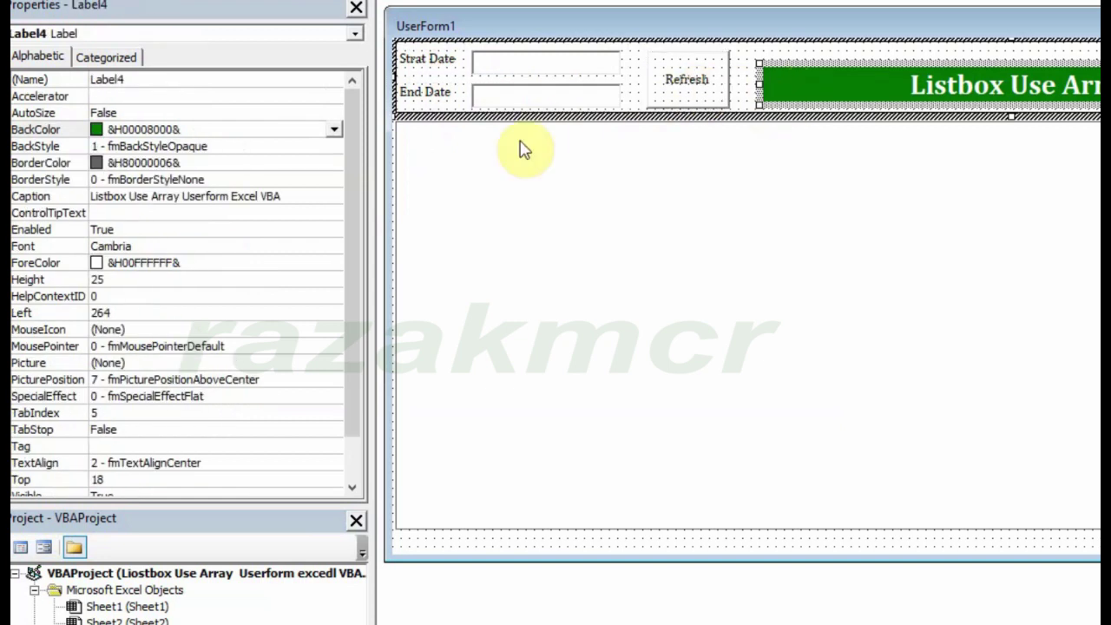
click(733, 203)
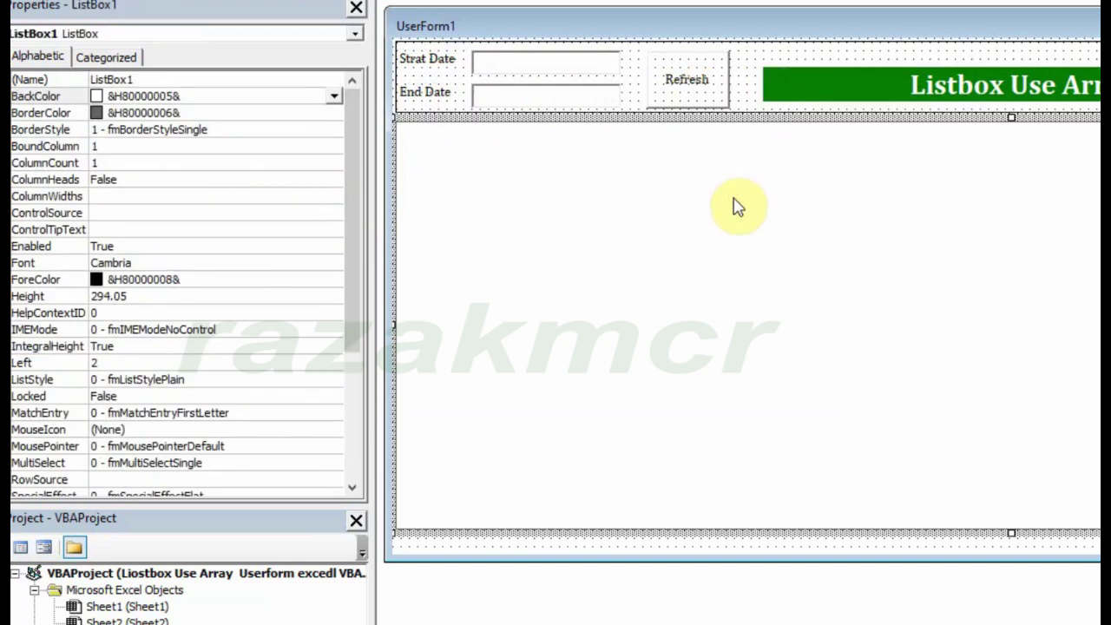
click(118, 164)
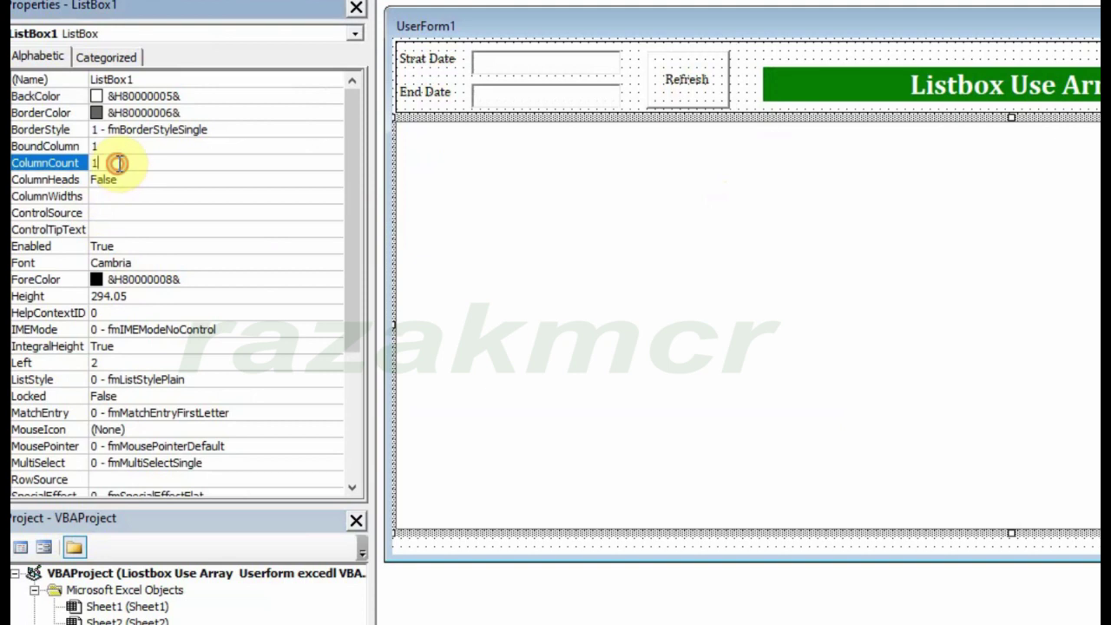
click(124, 144)
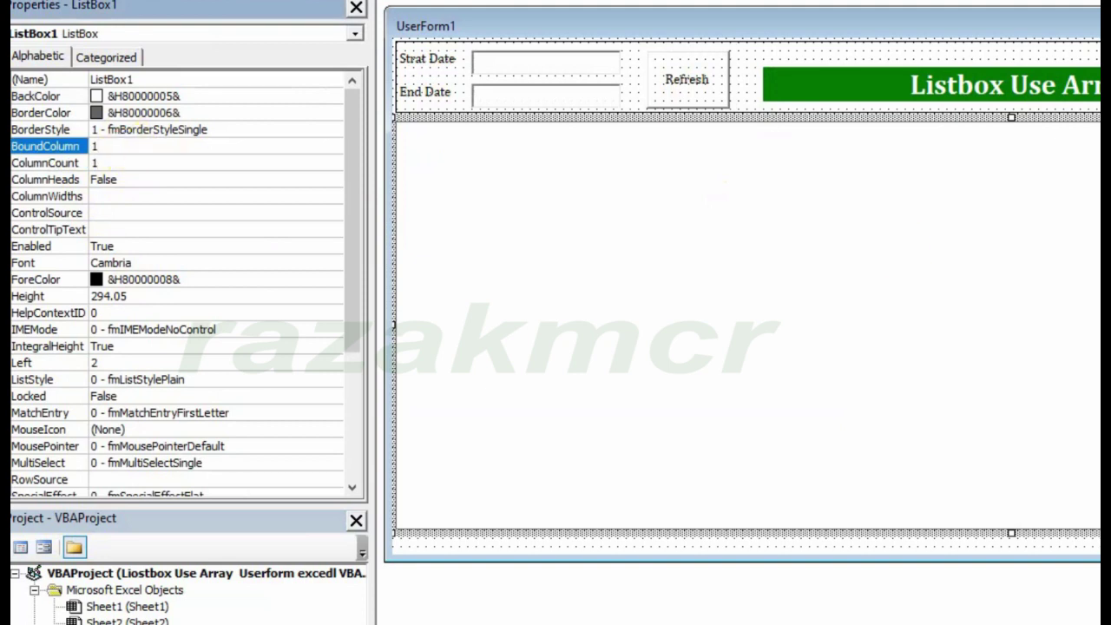
click(1040, 553)
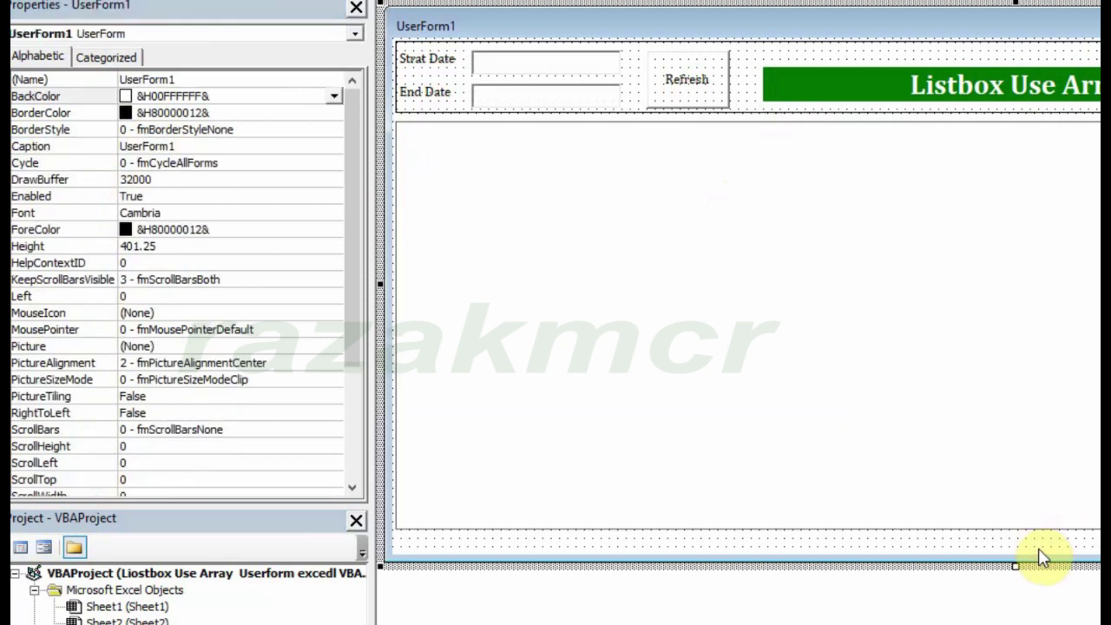
double_click(1041, 555)
Step: Write Me.TextBox1 = Date - Day(Date) in UserForm_Initialize and test-run the form
click(1054, 10)
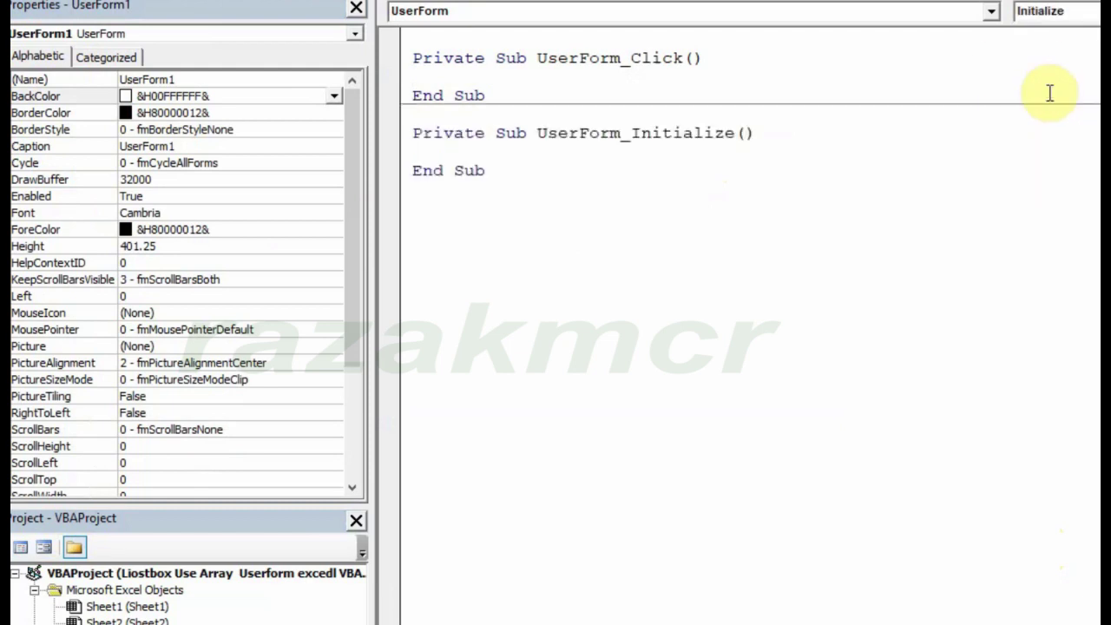
key(Return)
key(Return)
key(Return)
key(Return)
key(Return)
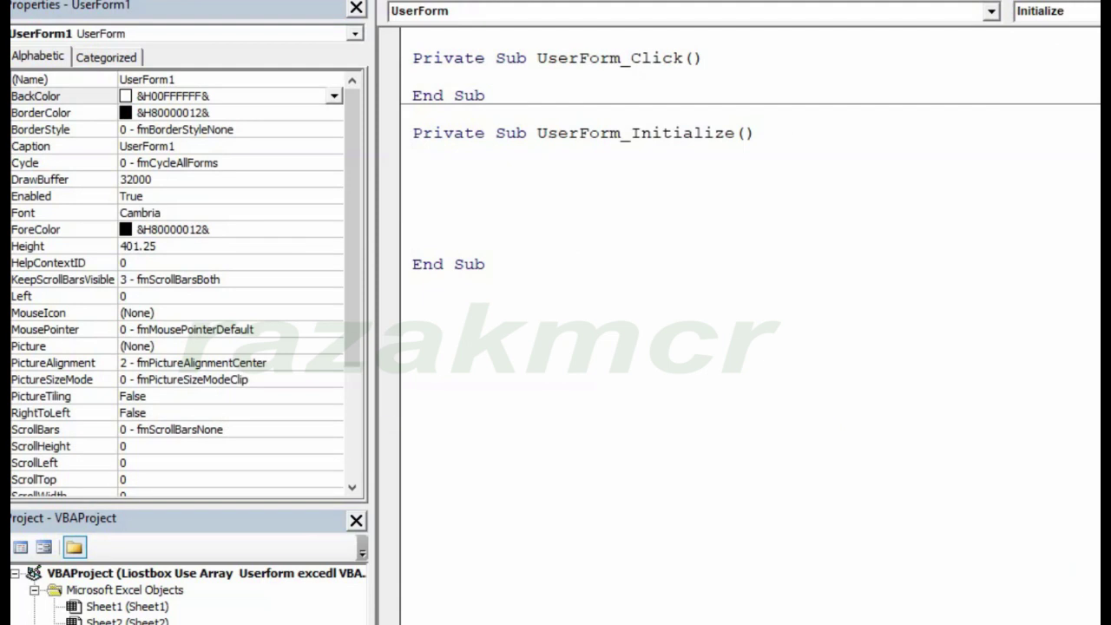
text(me.te)
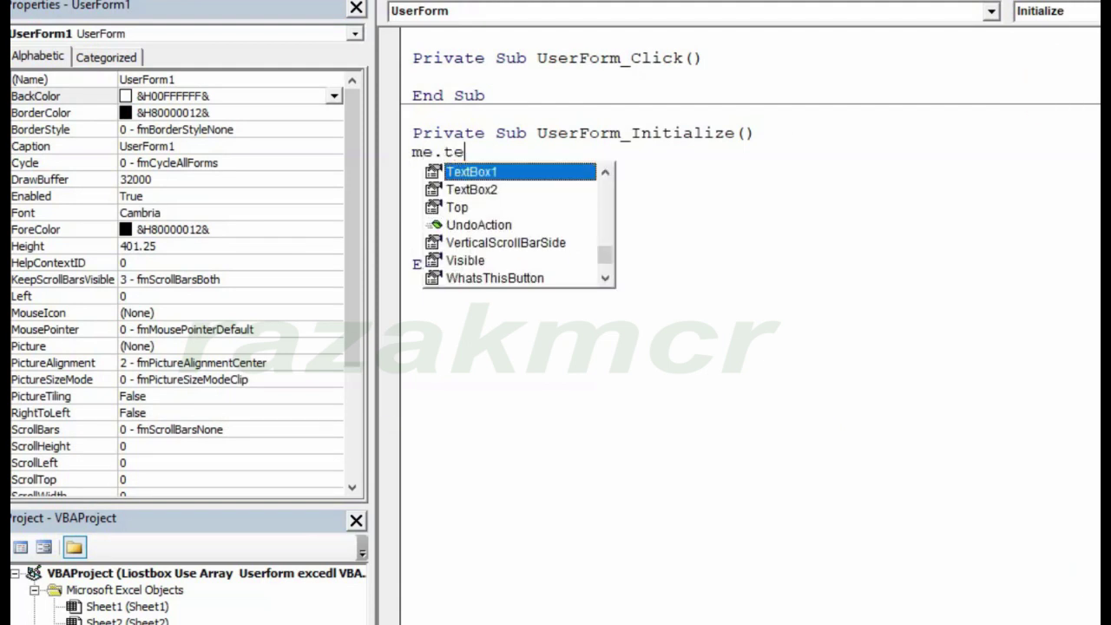
key(Tab)
text(=dat)
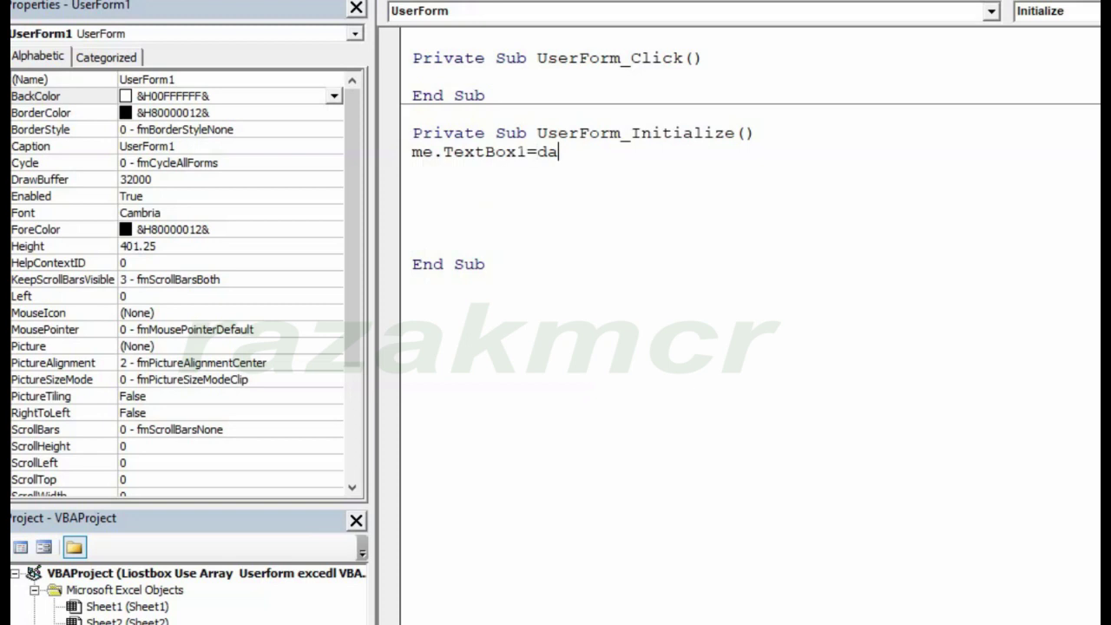
text(e-)
text(day()
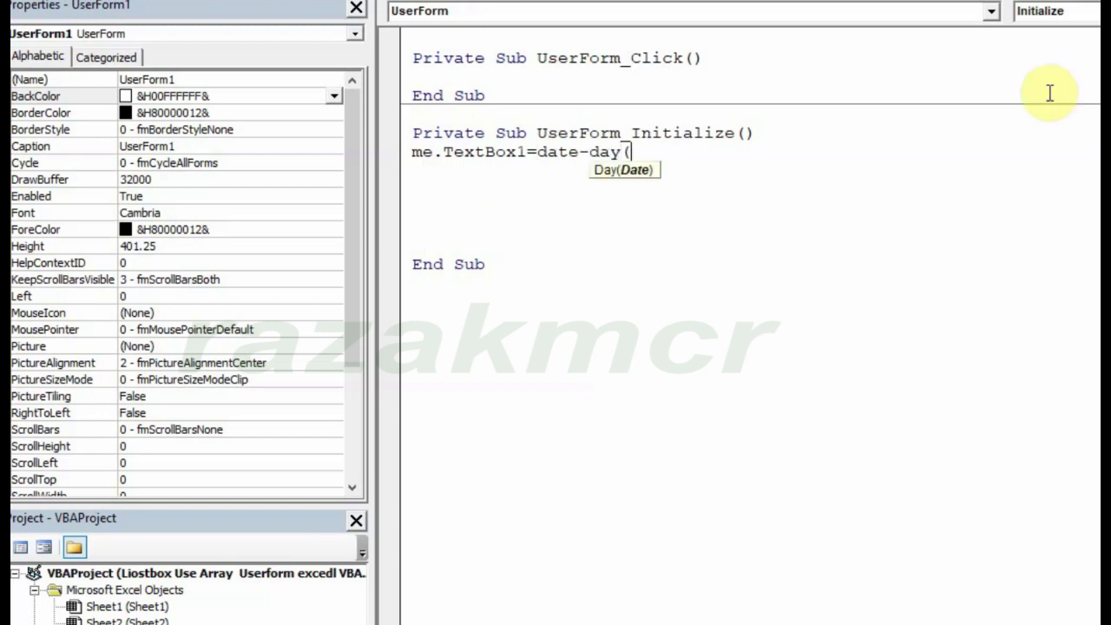
text(date))
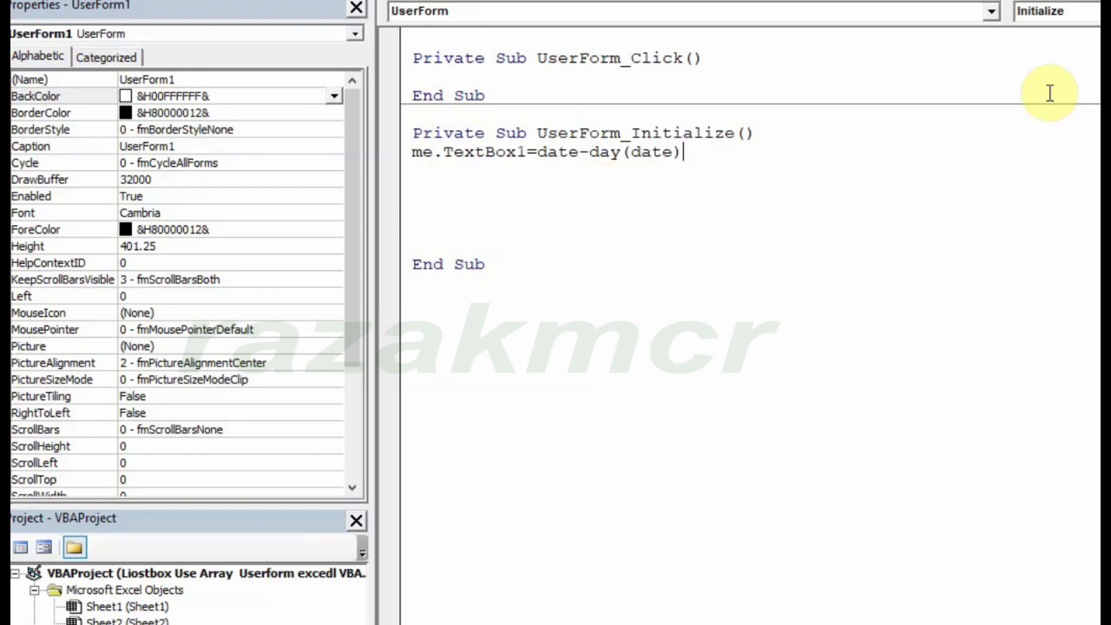
click(776, 223)
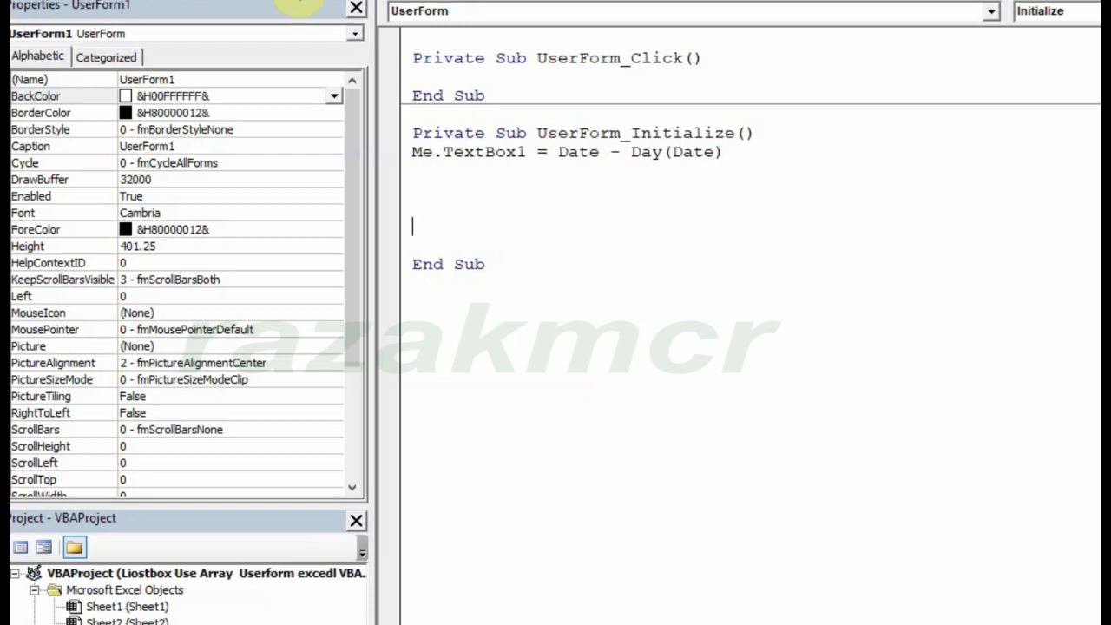
click(299, 2)
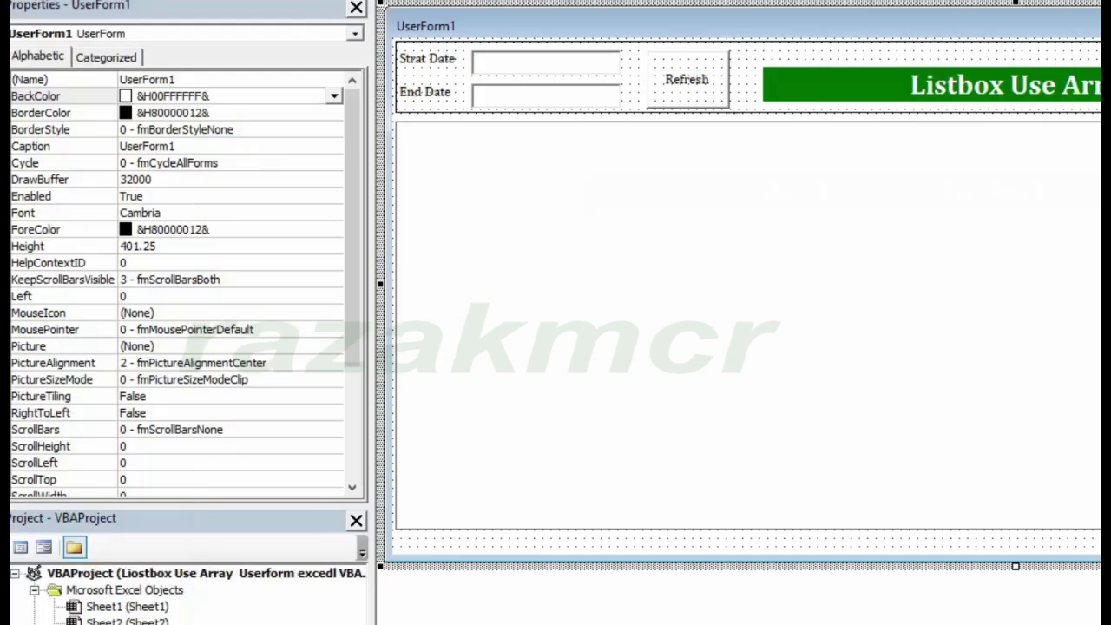
double_click(932, 535)
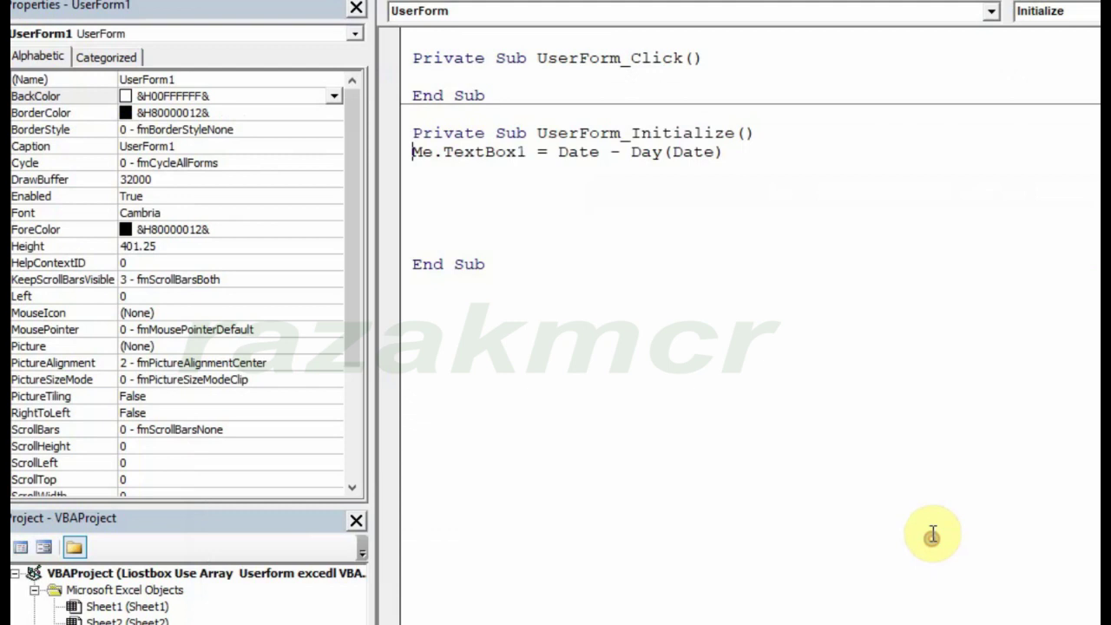
Step: Append + 1 so the Start Date shows 01-Dec-21, and test-run the form again
click(726, 157)
text(+ )
text(1)
key(Return)
click(783, 292)
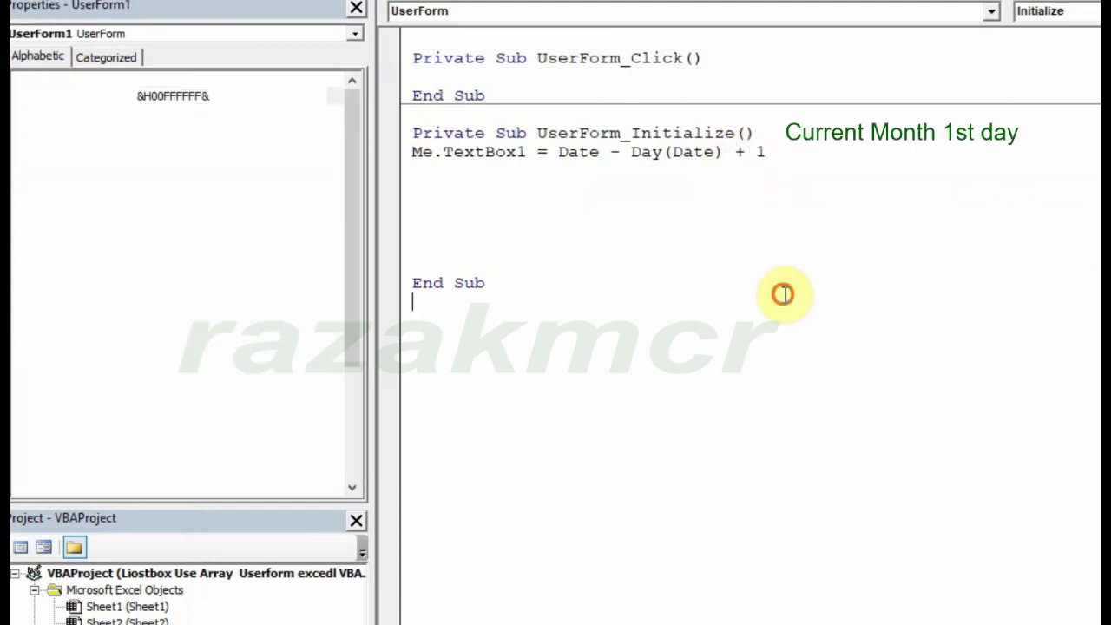
click(299, 4)
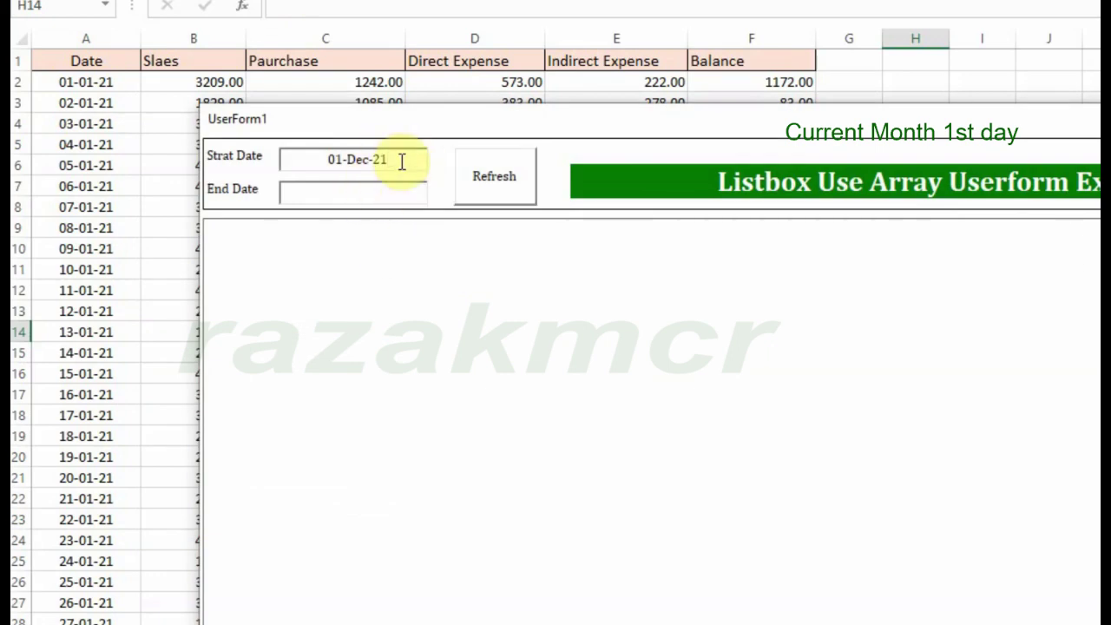
click(401, 188)
double_click(1072, 538)
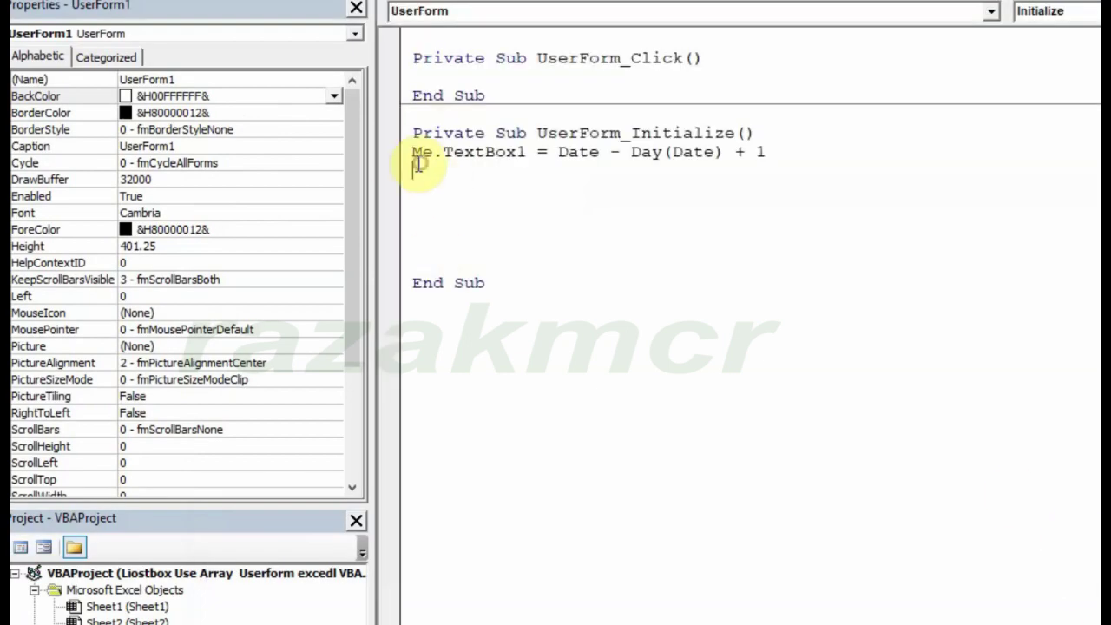
Step: Add Me.TextBox2 = Date to UserForm_Initialize and run the form, confirming End Date 11-Dec-21
click(417, 163)
text(me.te)
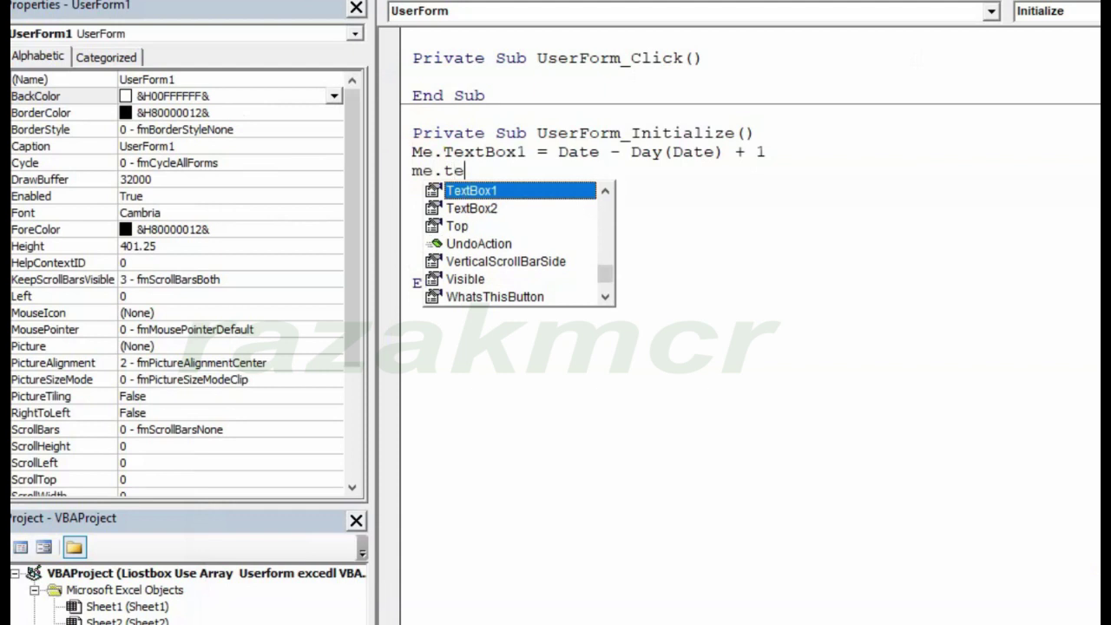
key(Down)
key(Tab)
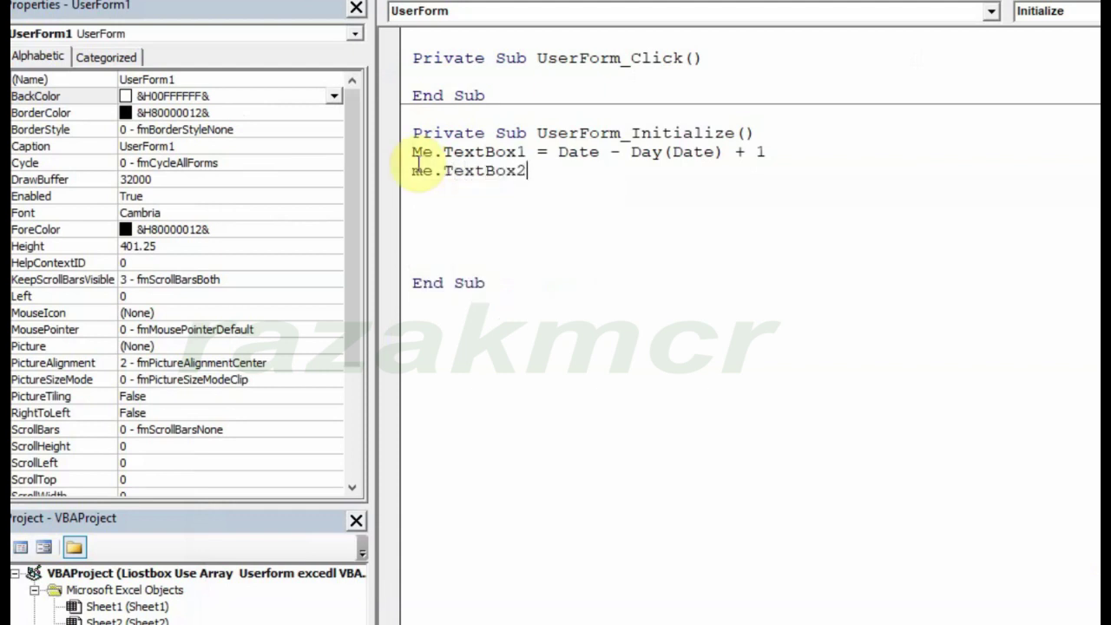
text(=date)
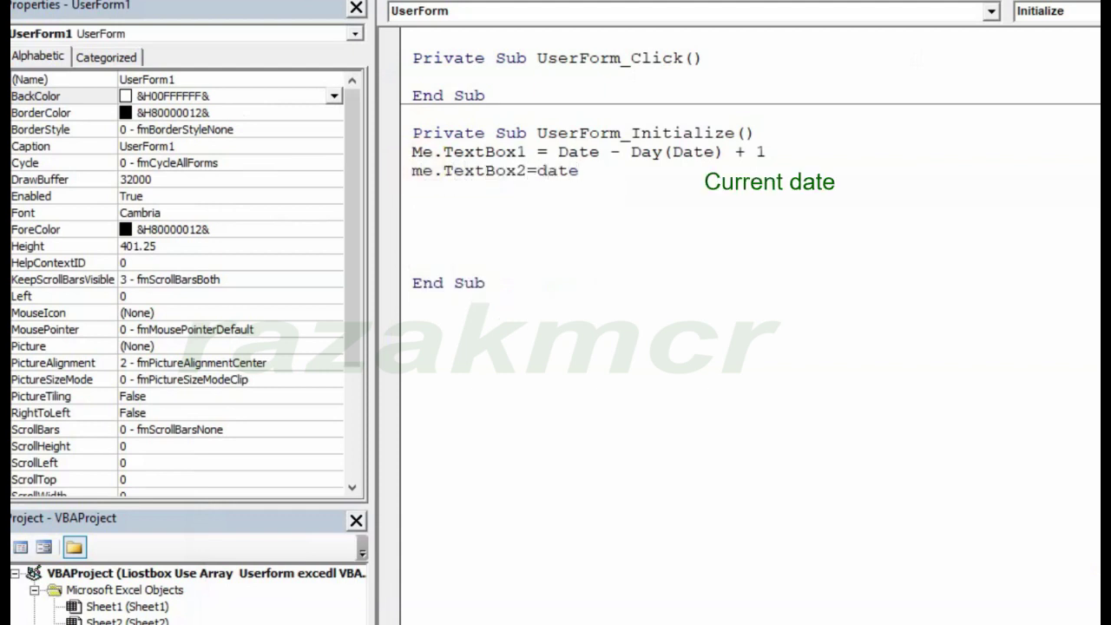
click(531, 297)
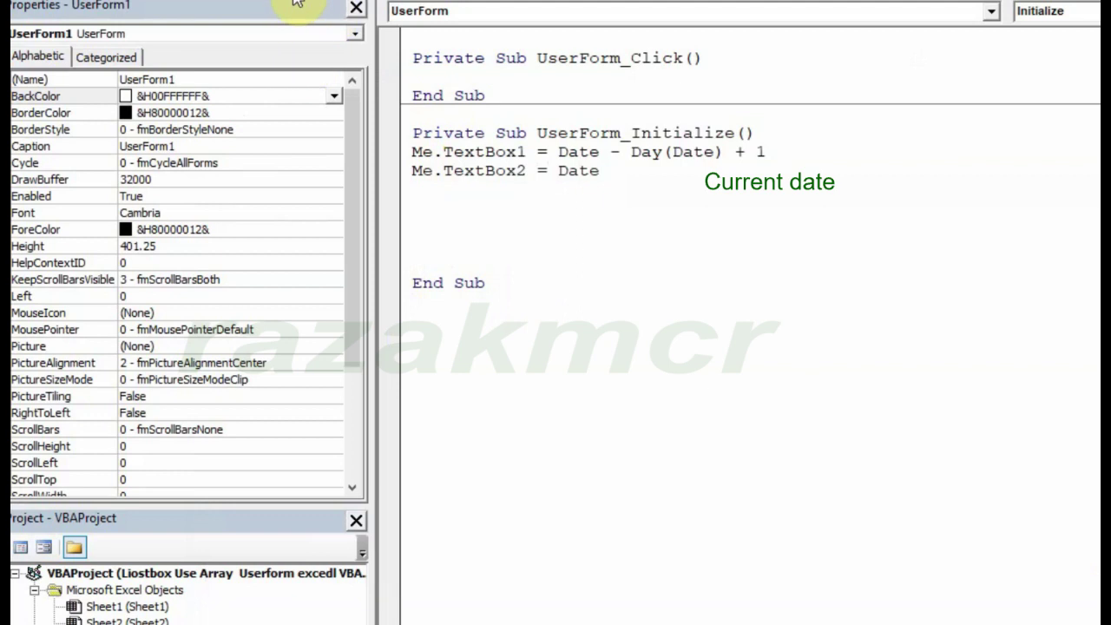
key(F5)
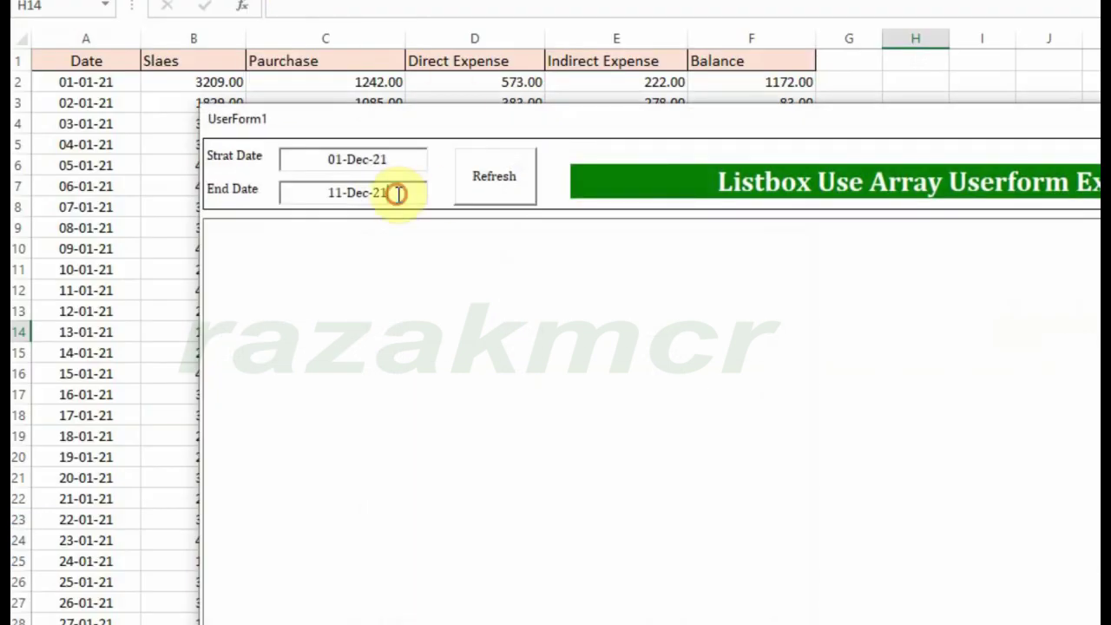
click(396, 192)
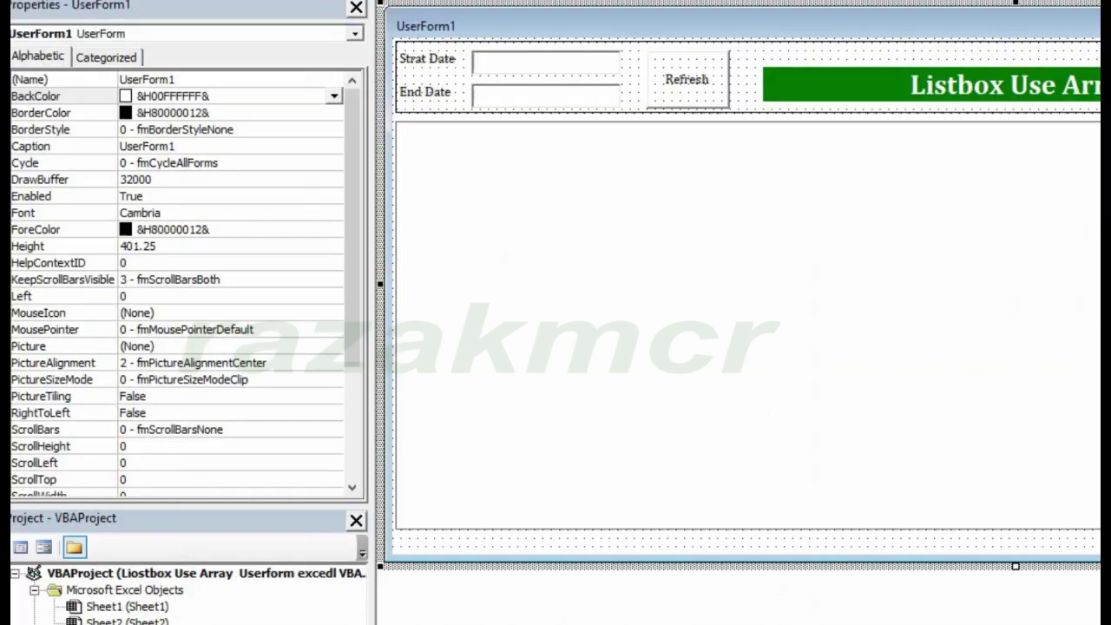
Step: Create a TextBox1_AfterUpdate handler from TextBox1's event list
double_click(565, 78)
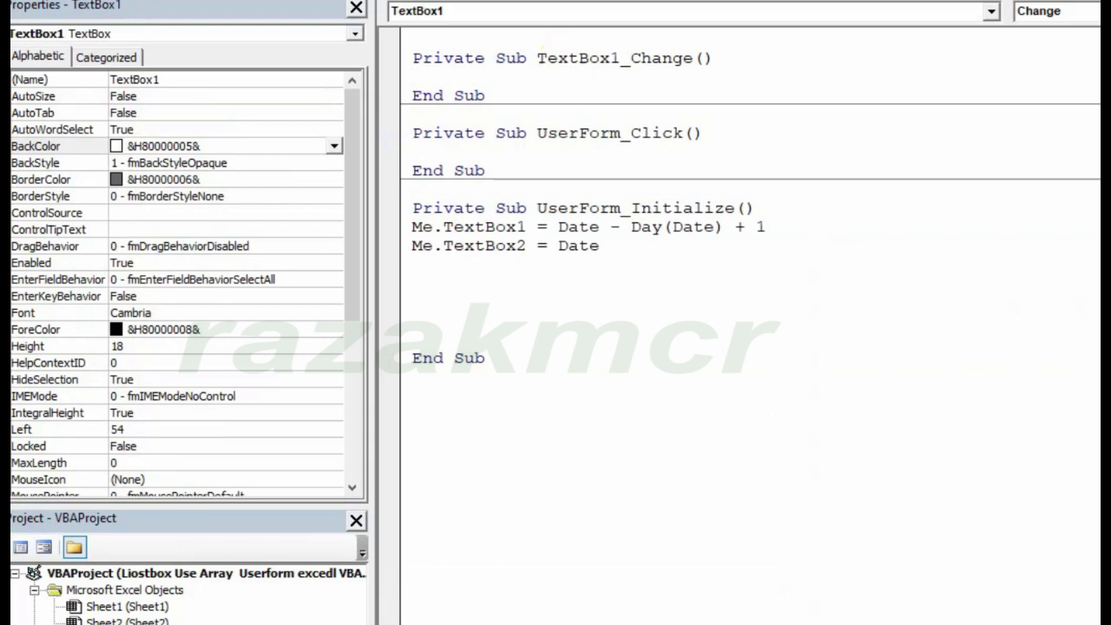
click(1057, 10)
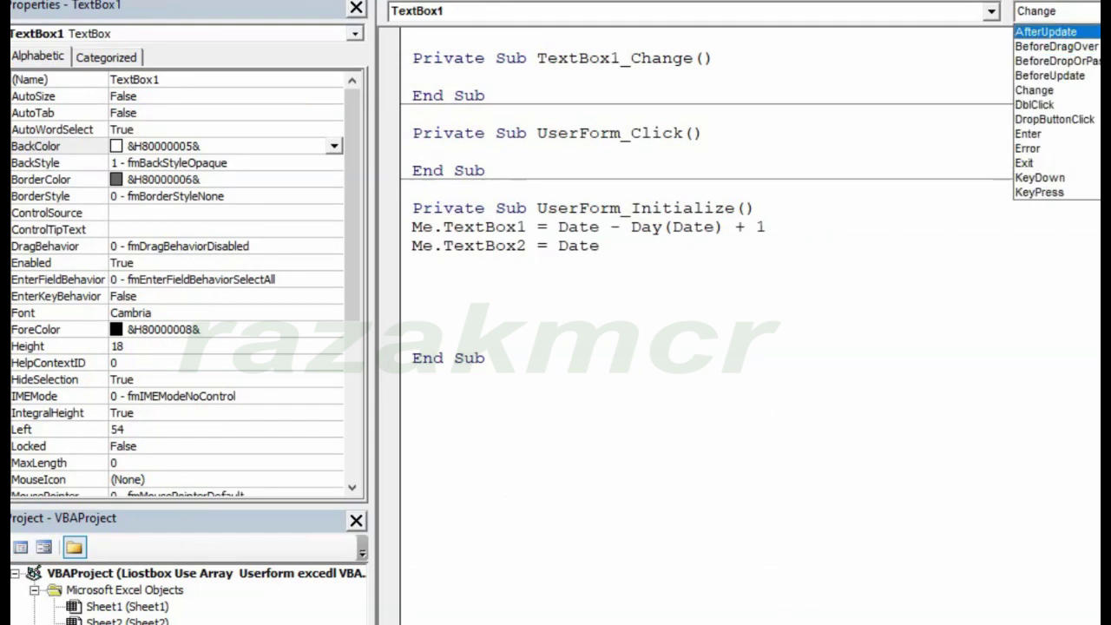
click(1045, 31)
key(Return)
key(Return)
key(Return)
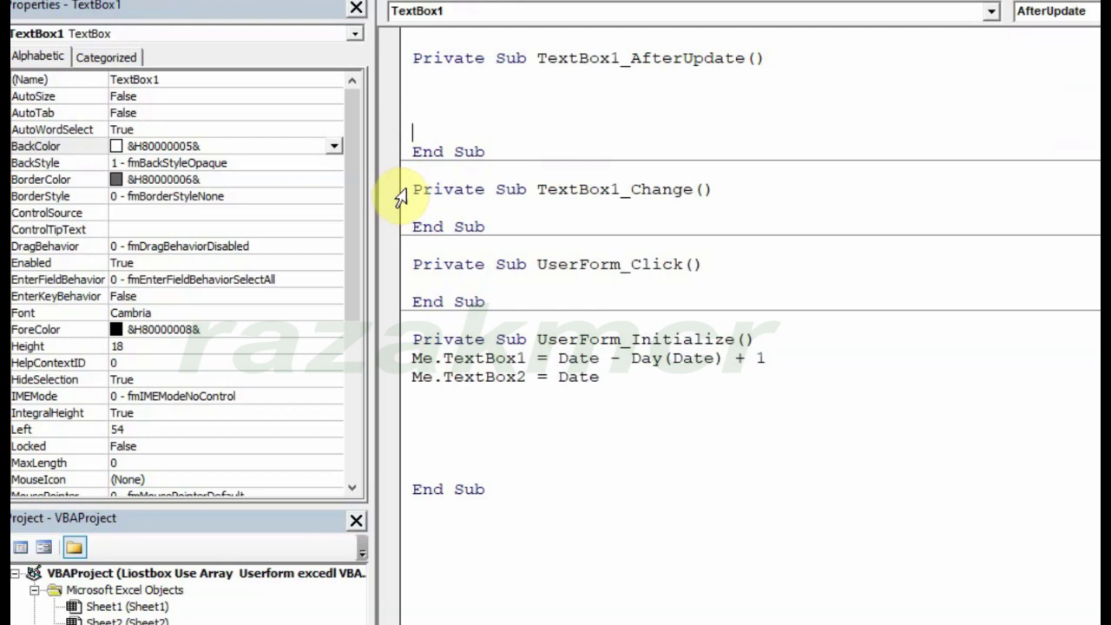
Step: Delete the empty TextBox1_Change and Click procedures and surplus blank lines
mouse_move(404, 189)
mouse_down()
mouse_move(406, 249)
mouse_move(501, 300)
mouse_up()
key(Delete)
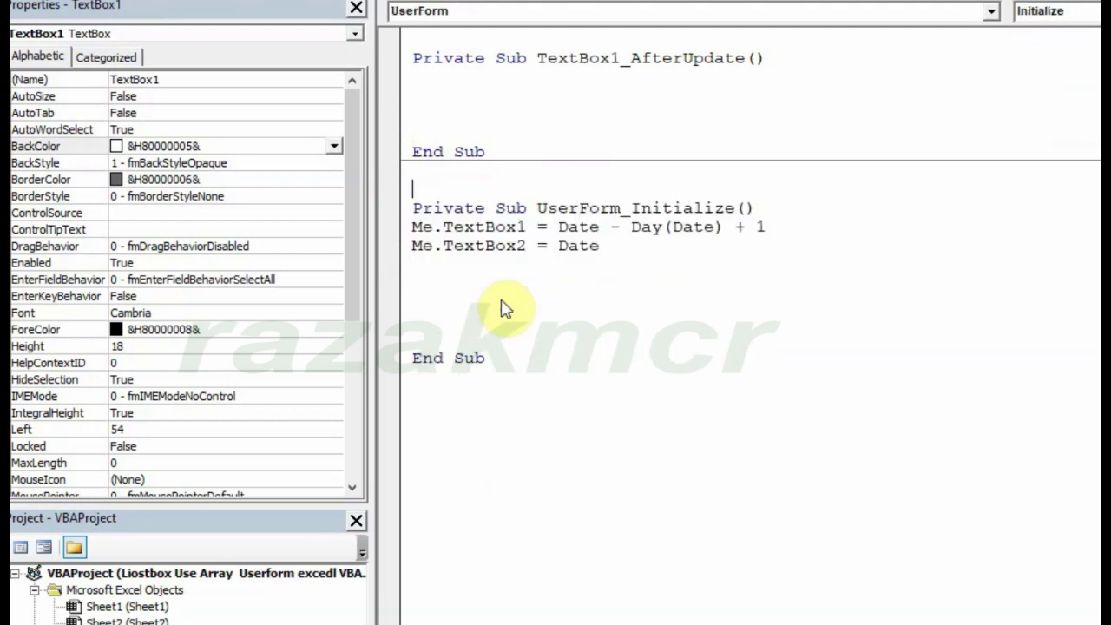
click(413, 208)
key(BackSpace)
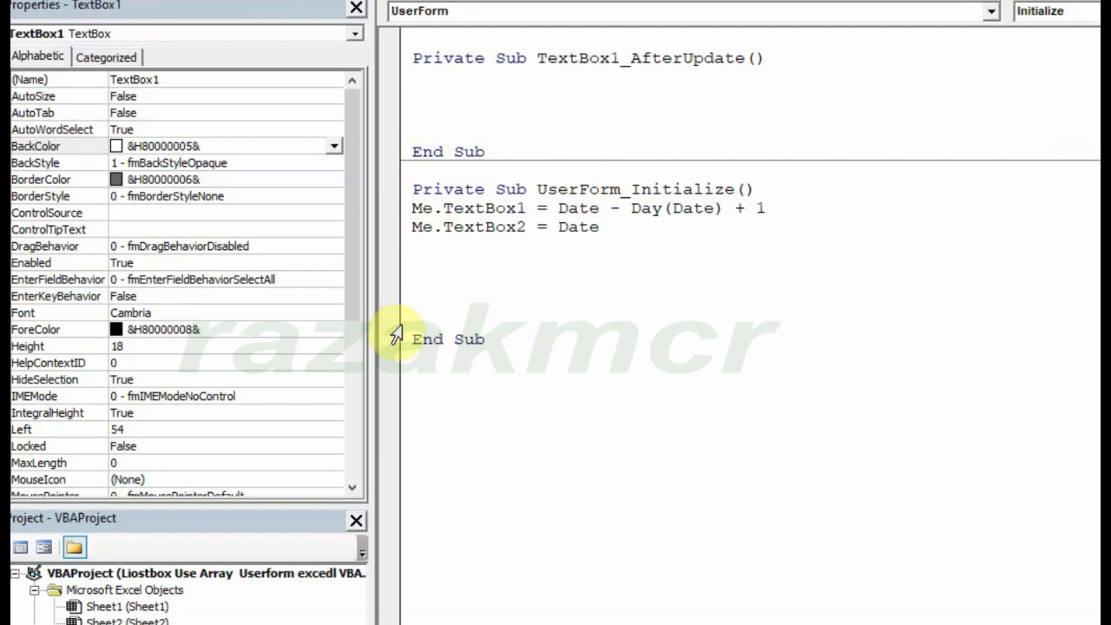
click(412, 337)
key(BackSpace)
key(BackSpace)
key(BackSpace)
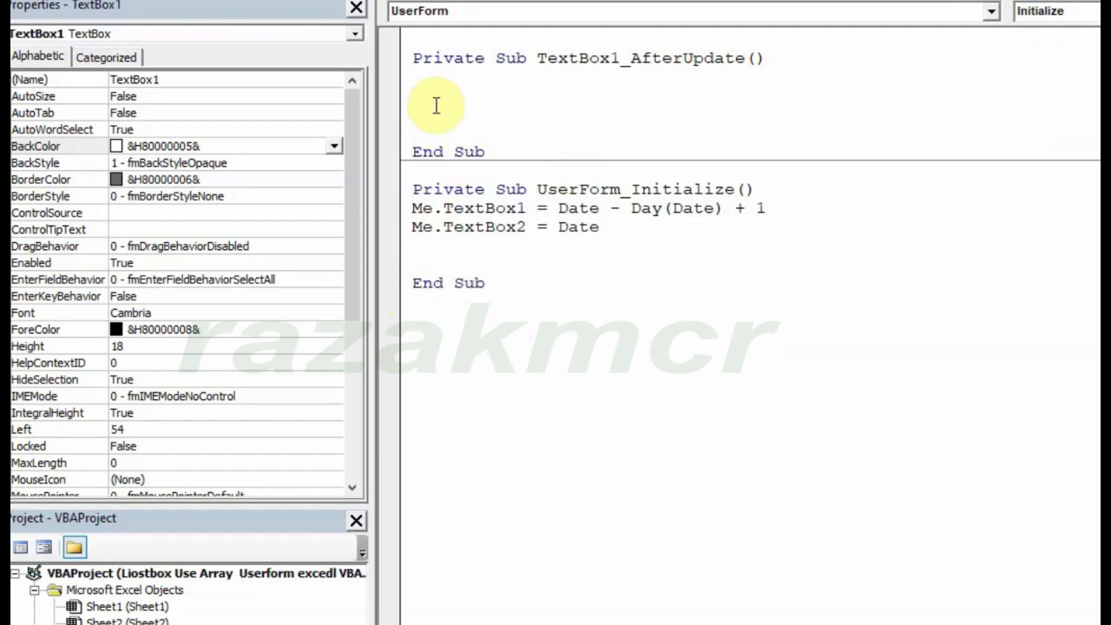
Step: Add On Error Resume Next inside the TextBox1_AfterUpdate procedure
click(412, 55)
scroll(421, 63, down, 1)
click(417, 63)
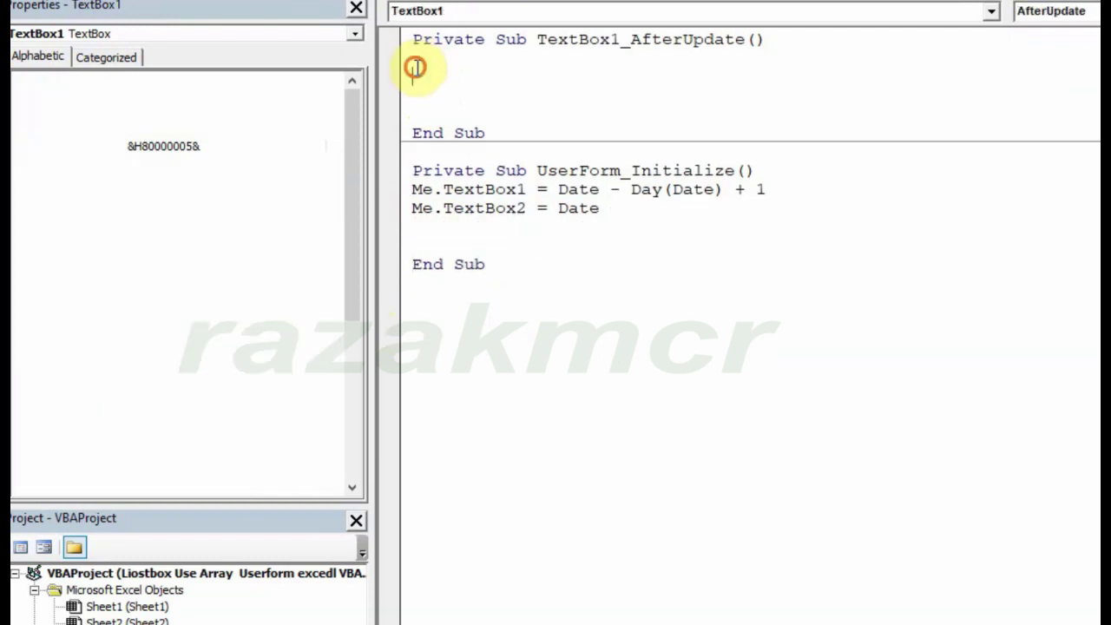
key(Delete)
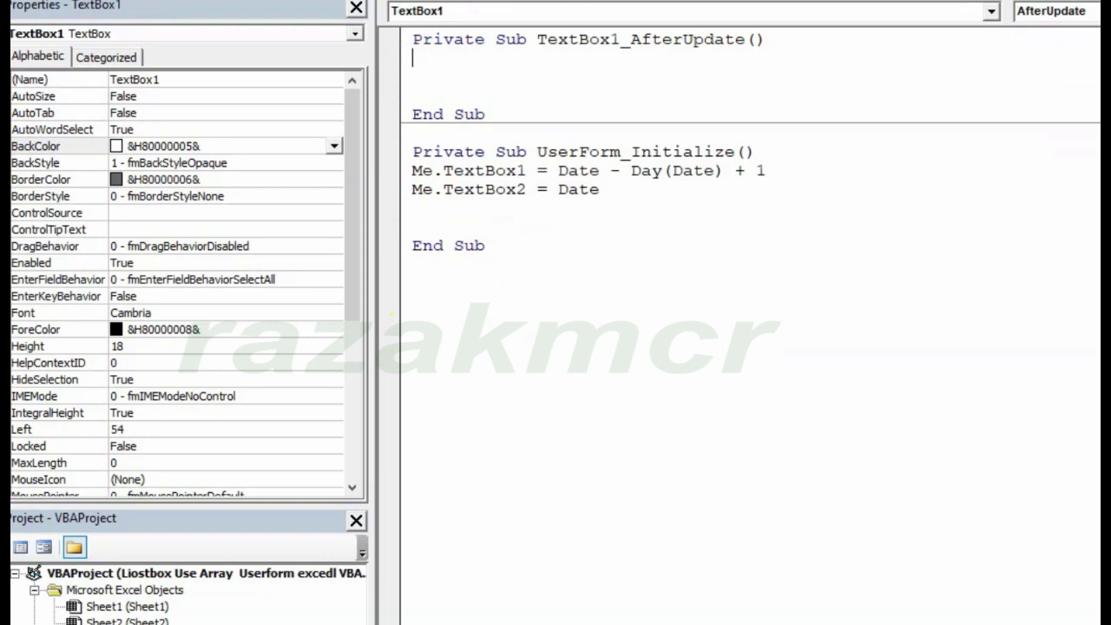
text(on erro)
text(r resume)
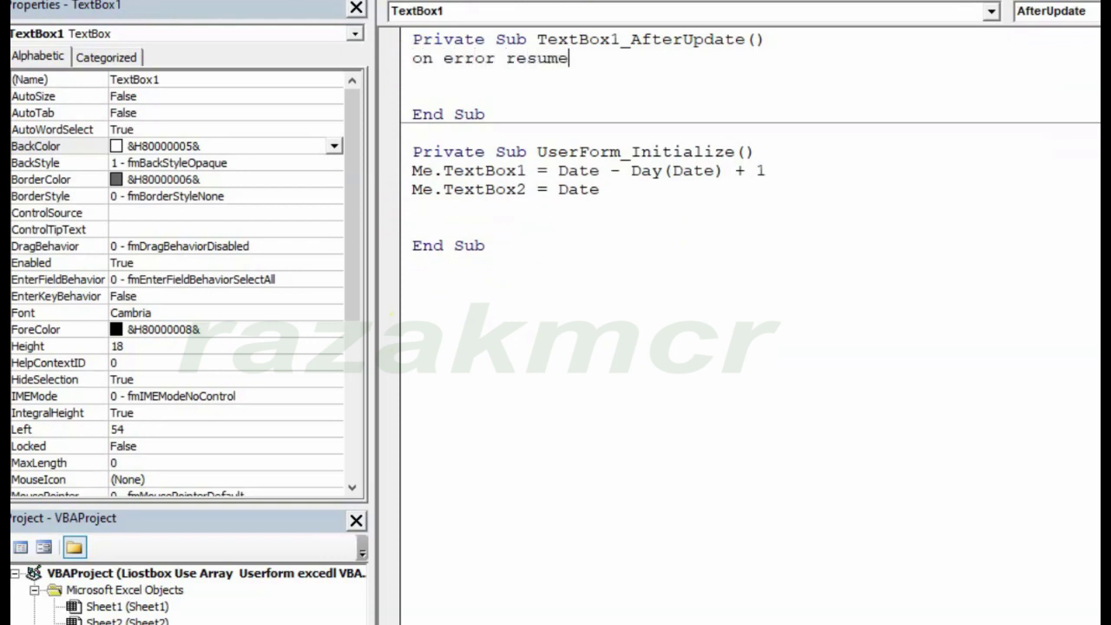
text( newxt)
key(BackSpace)
key(BackSpace)
key(BackSpace)
key(BackSpace)
text(ne)
text(xt)
key(Return)
Step: Add the line Me.TextBox1 = CDate(Me.TextBox1) below the error-handling line
text(me)
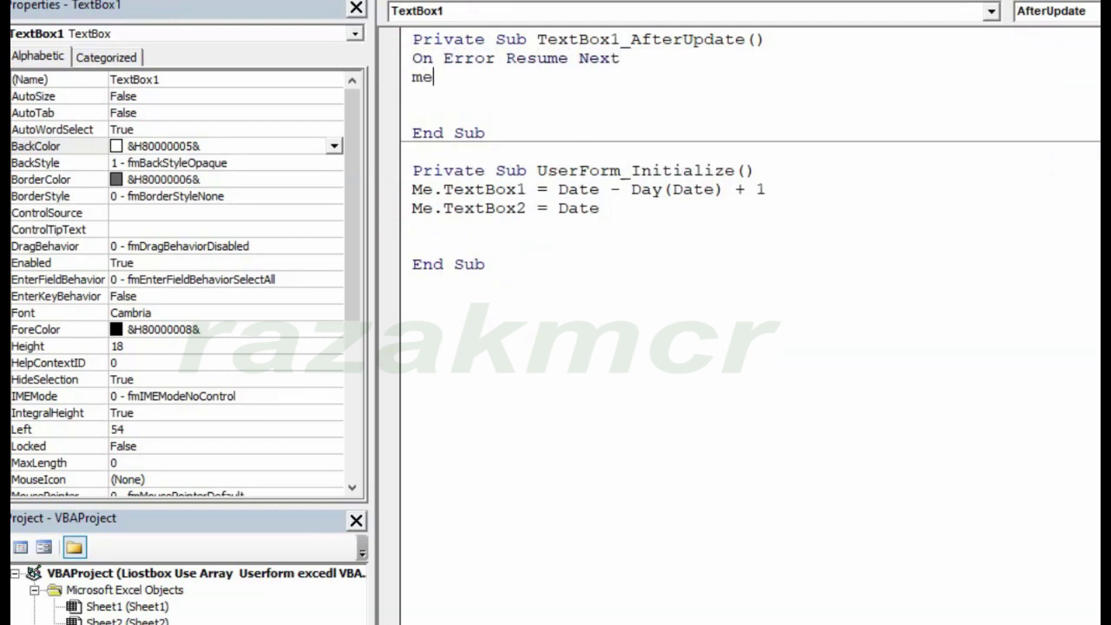
text(.twex)
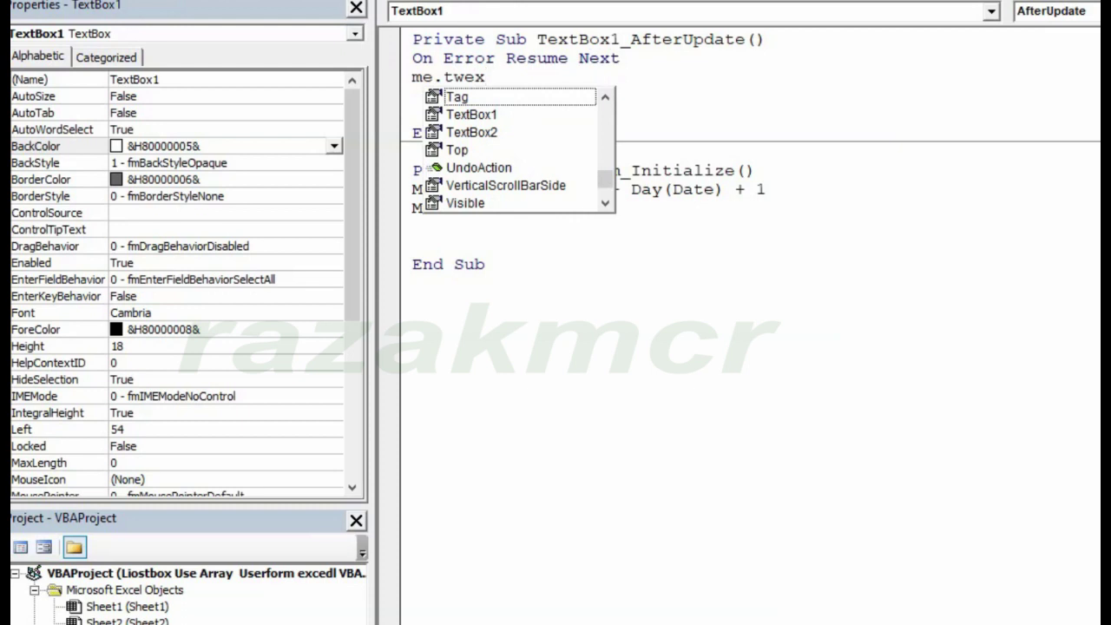
click(471, 115)
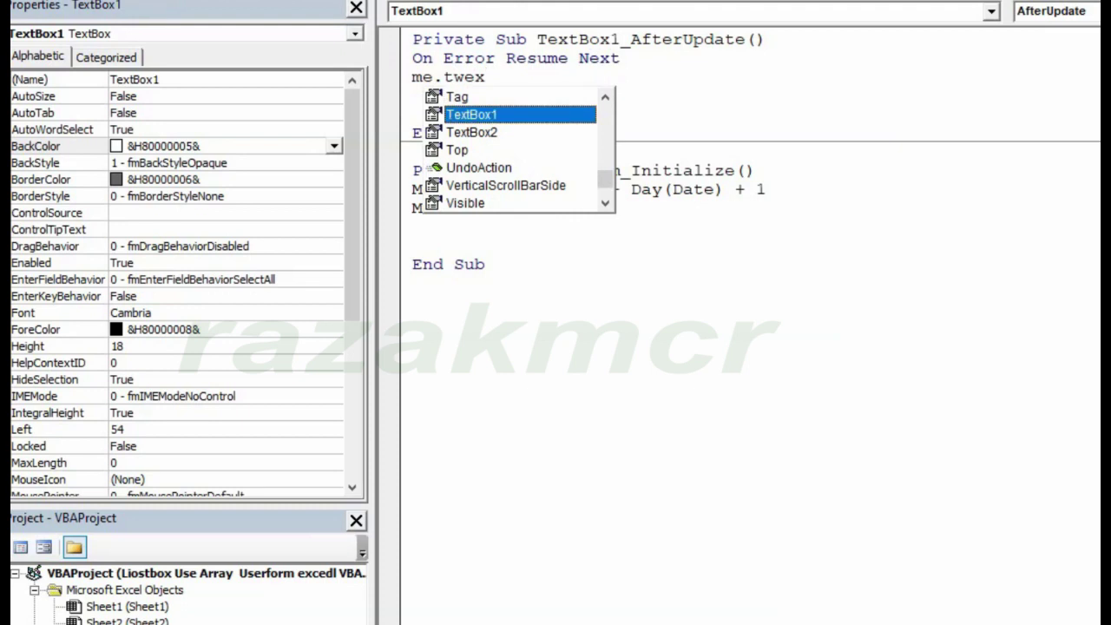
text(=cdate)
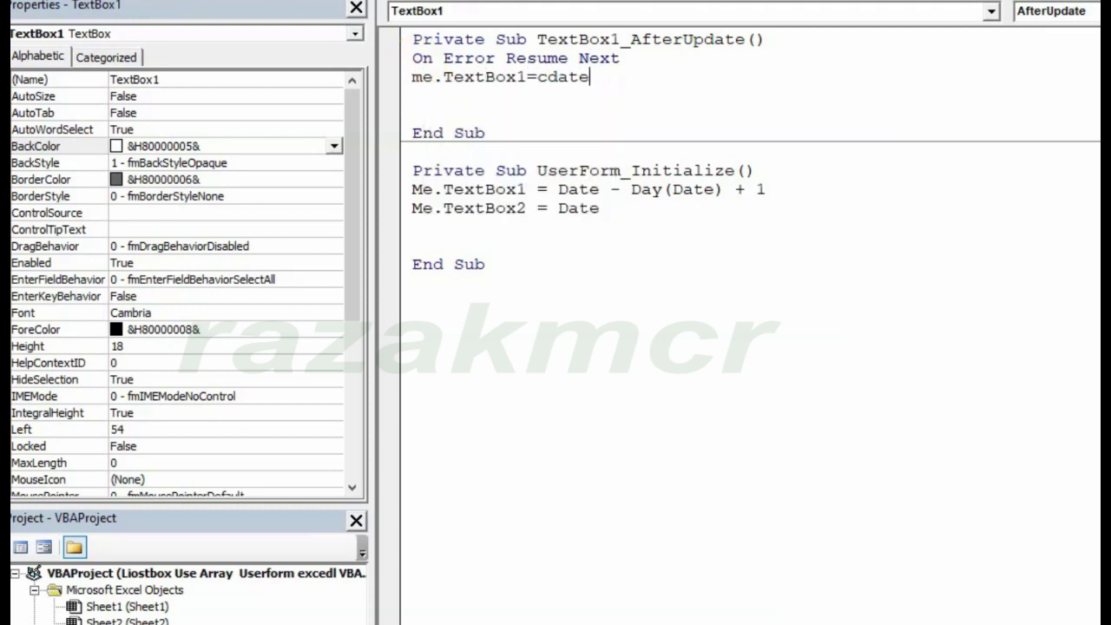
text((me.)
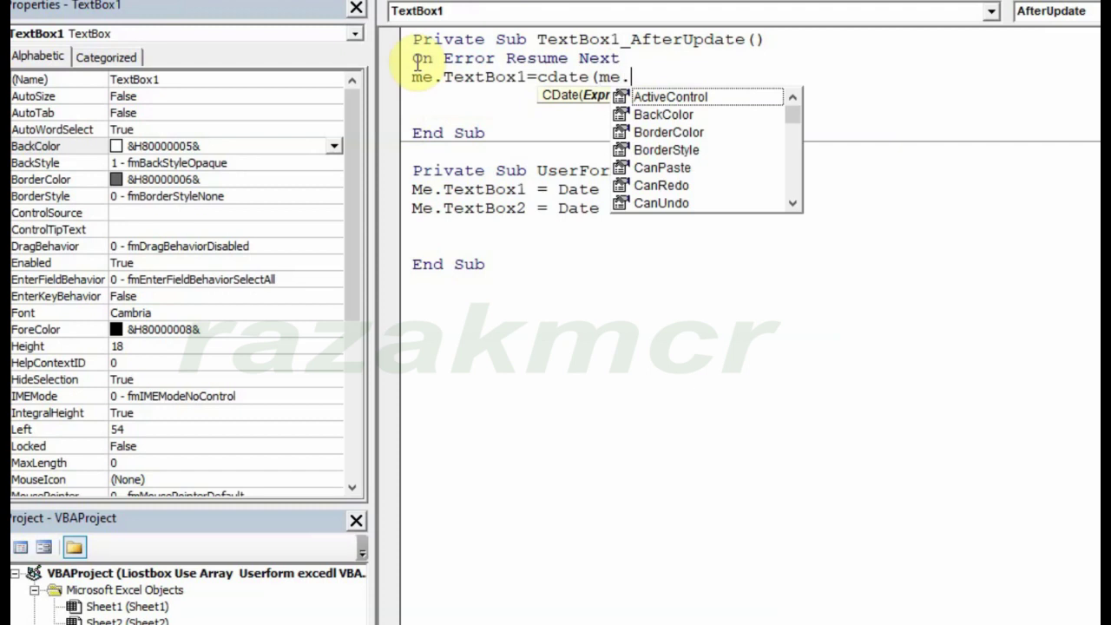
text(text)
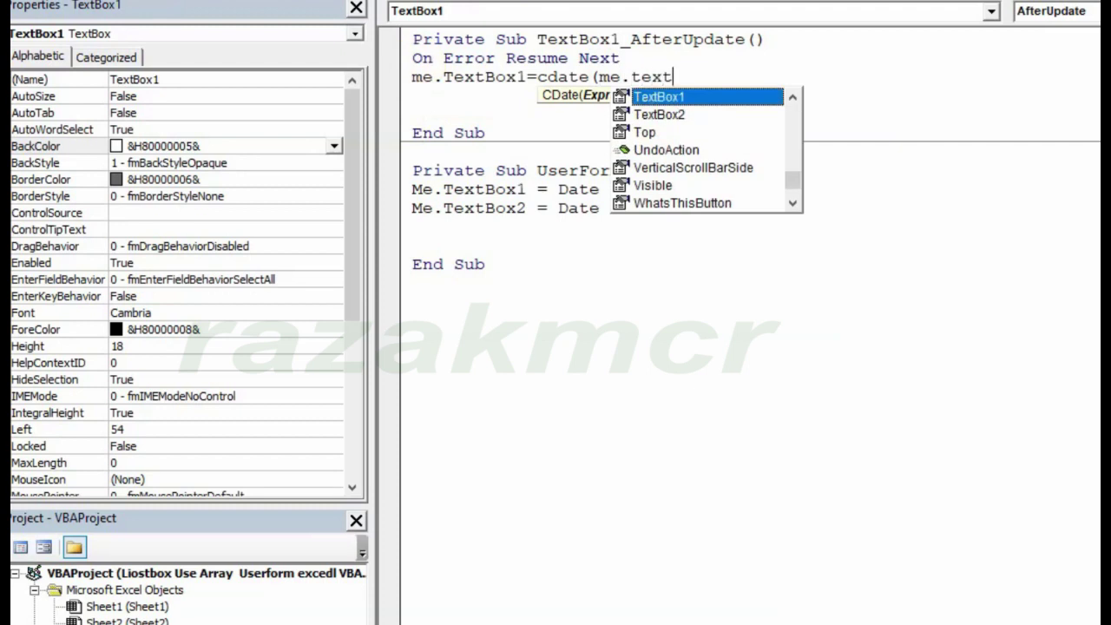
key(Tab)
text())
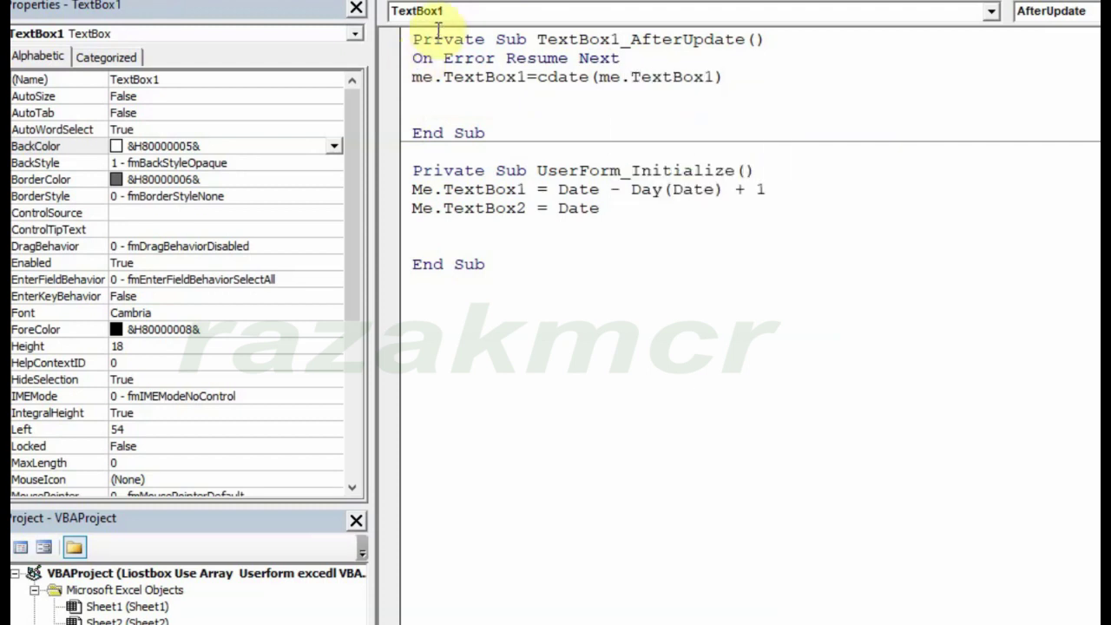
click(1085, 303)
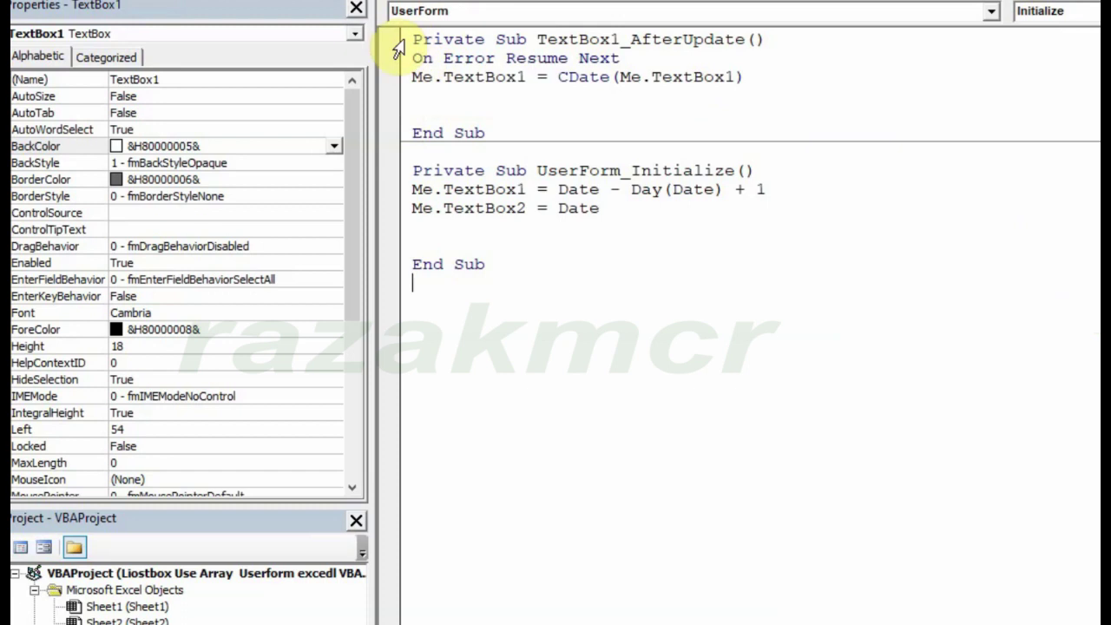
Step: Duplicate the TextBox1_AfterUpdate procedure directly below the original
drag(399, 39, 446, 146)
right_click(488, 52)
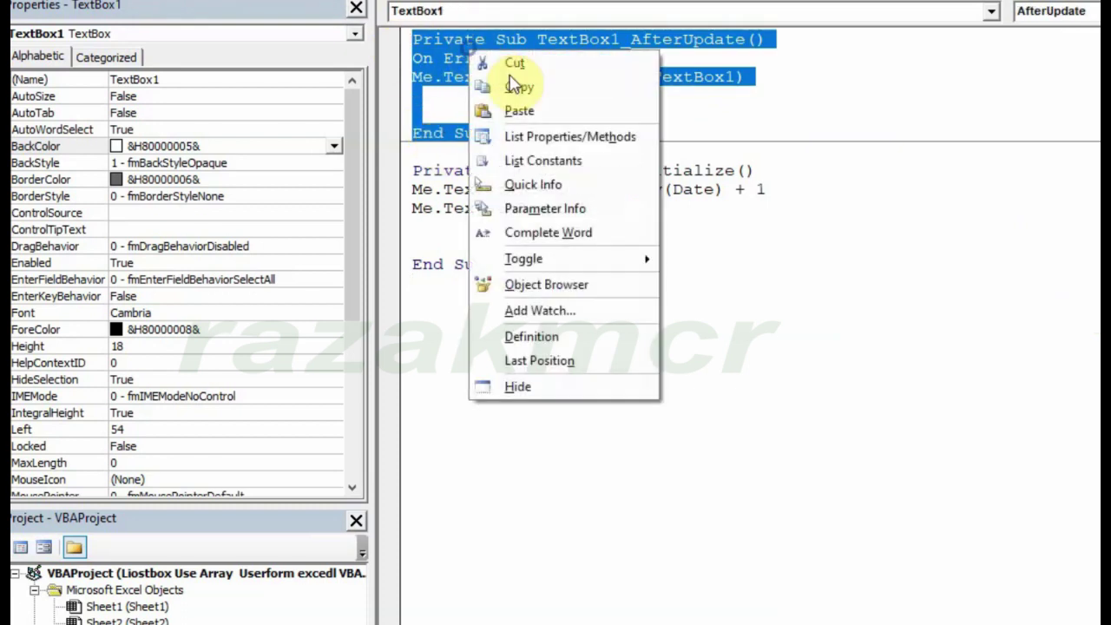
click(520, 87)
click(468, 301)
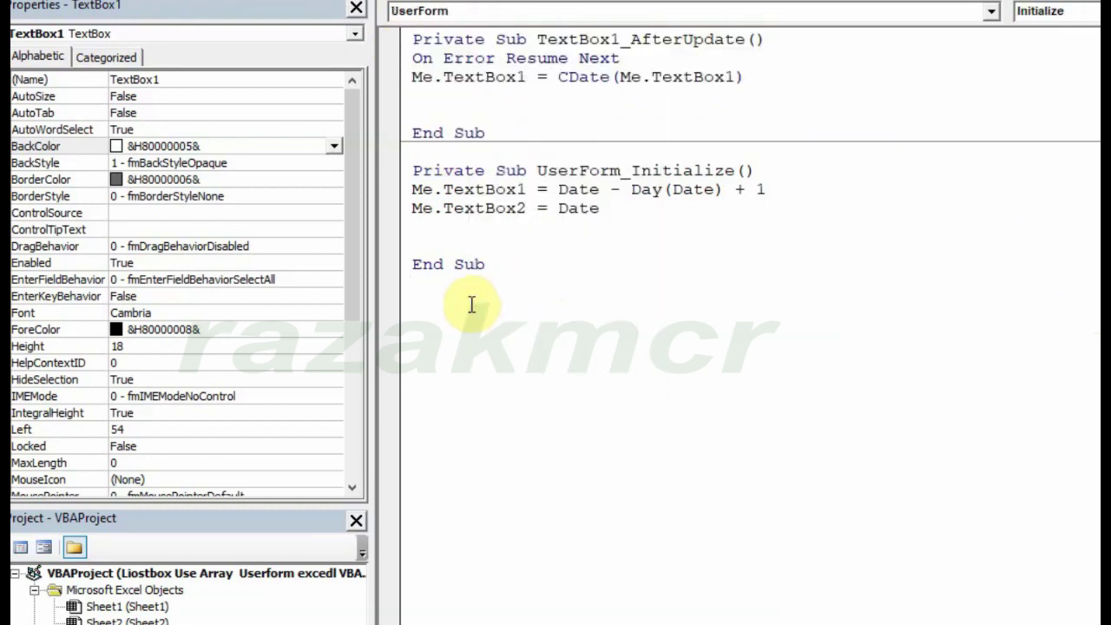
click(521, 133)
key(Return)
key(Return)
key(Return)
key(Return)
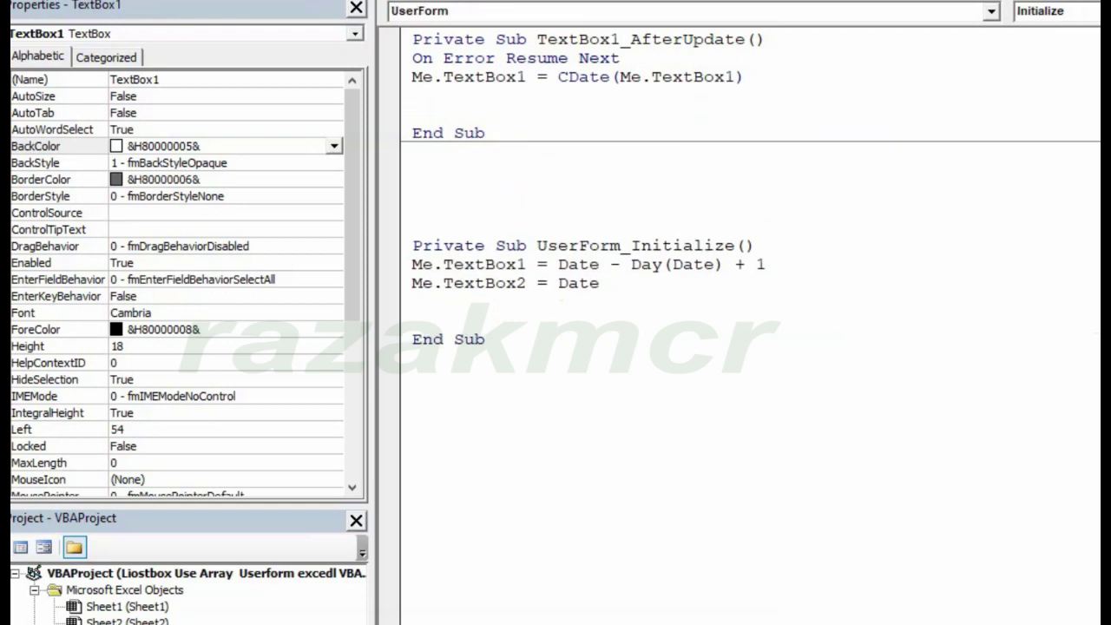
key(Return)
key(ctrl+v)
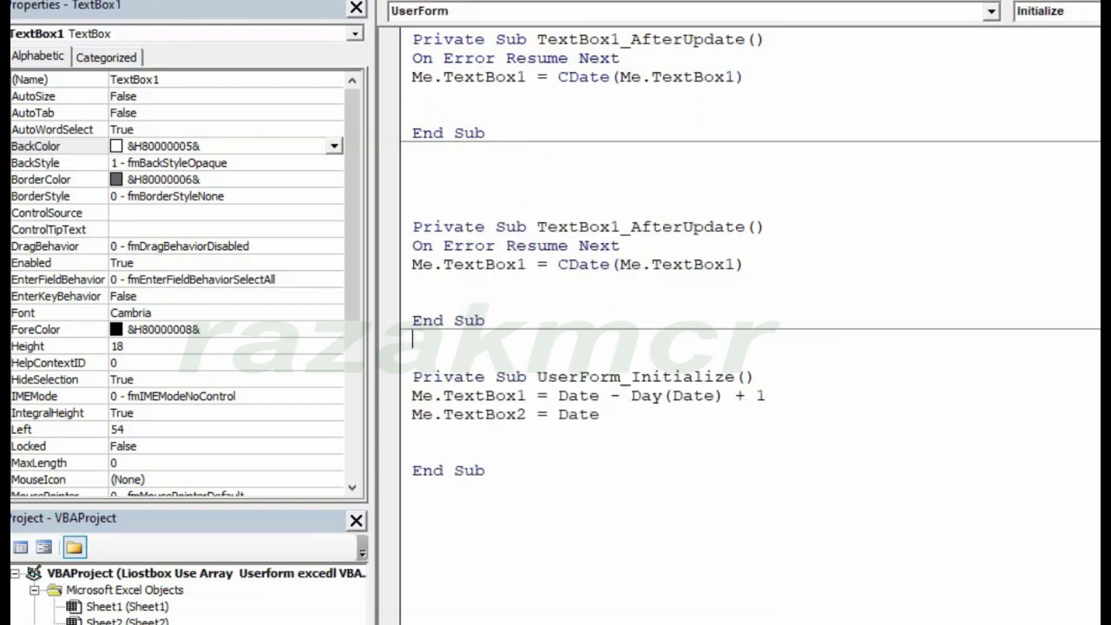
click(412, 227)
key(BackSpace)
key(BackSpace)
key(BackSpace)
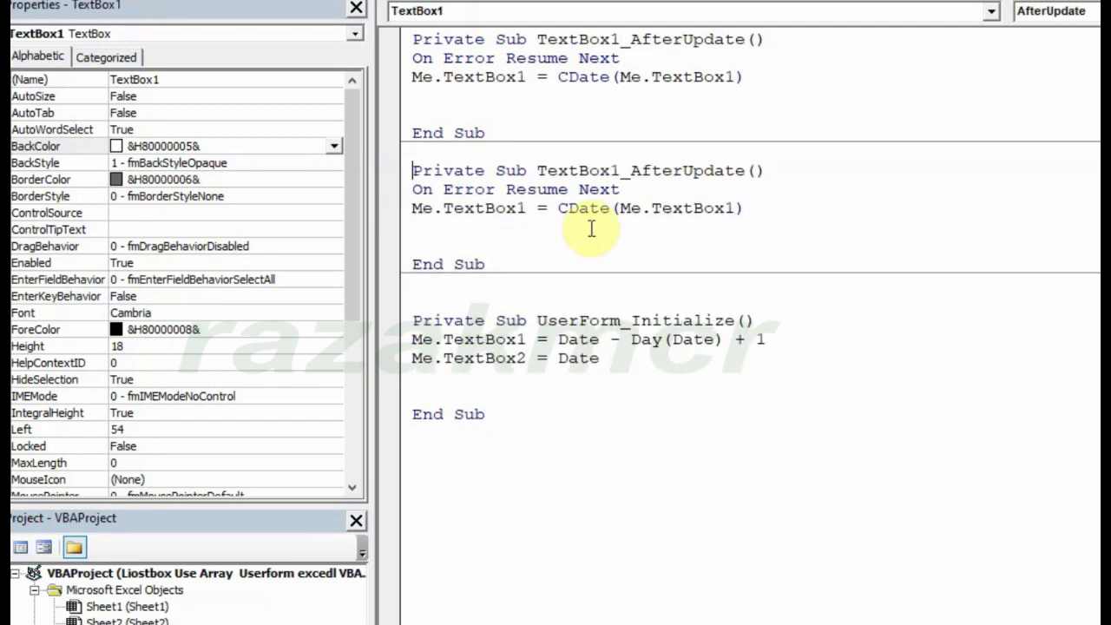
Step: Change the copy's name, assignment and CDate argument from TextBox1 to TextBox2
click(620, 170)
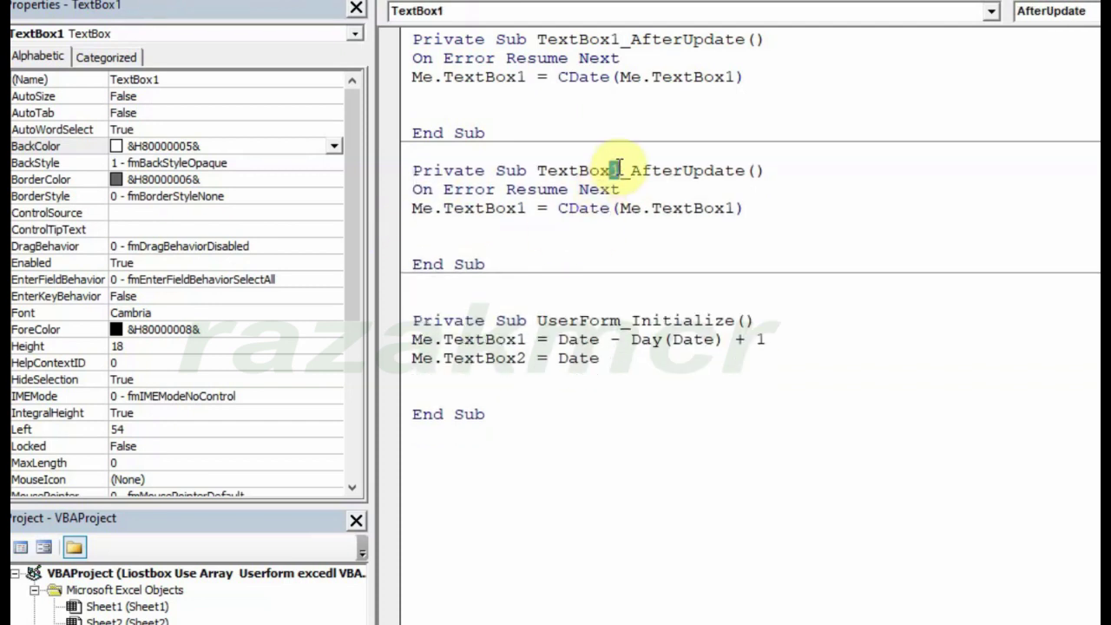
key(BackSpace)
text(2)
click(524, 208)
key(BackSpace)
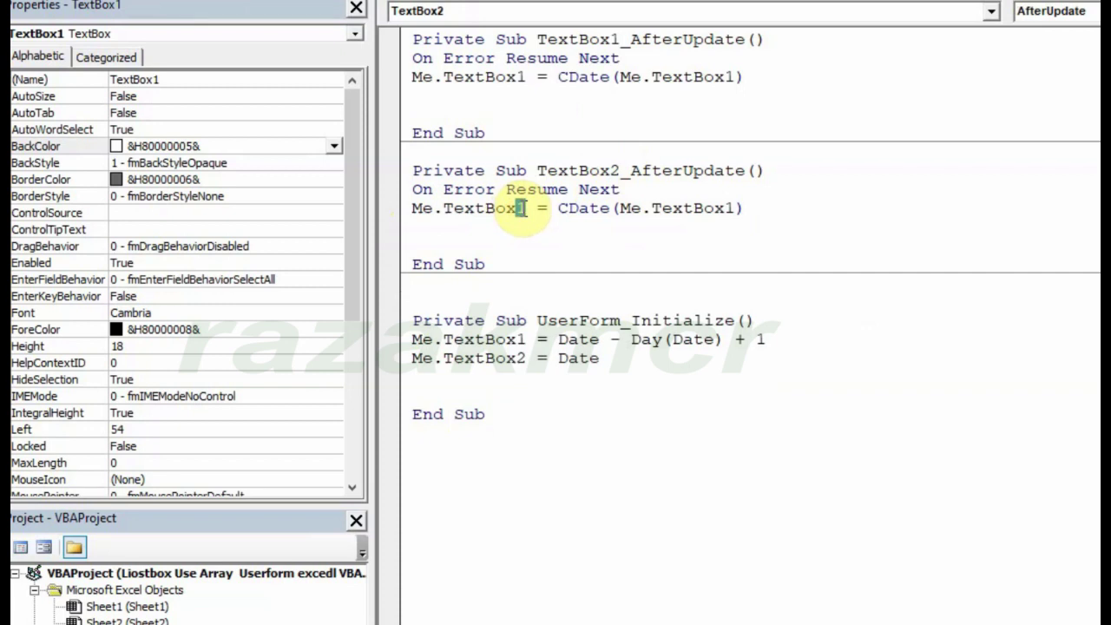
text(2)
click(736, 208)
key(BackSpace)
text(2)
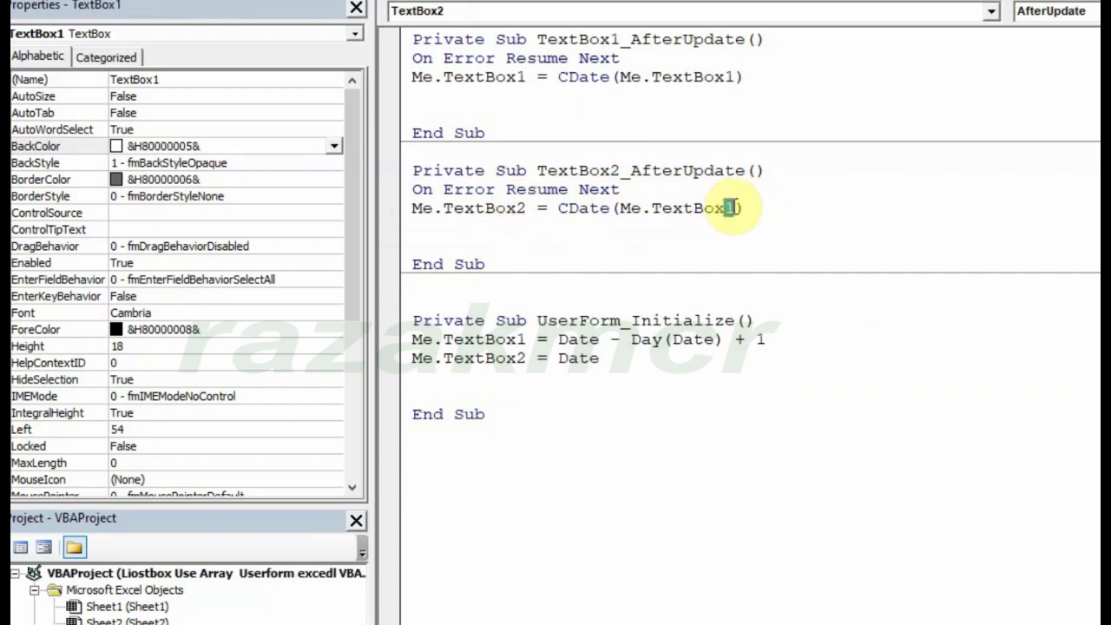
click(873, 399)
Step: Run the UserForm and enter 1/1 as start date and 12/1 as end date
key(F5)
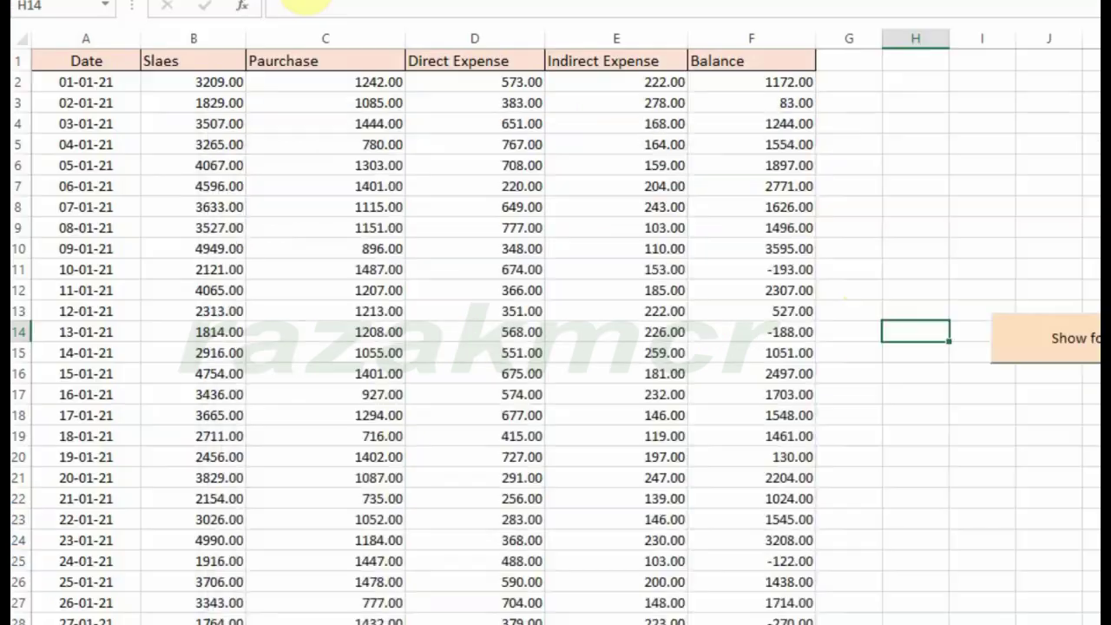
drag(411, 159, 228, 273)
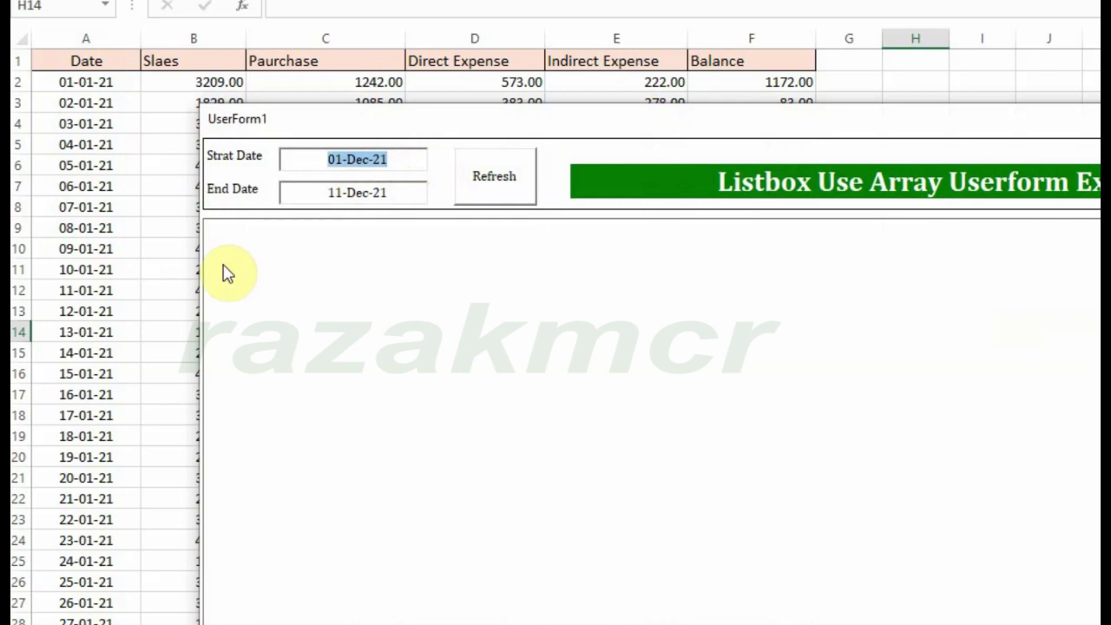
text(1/1)
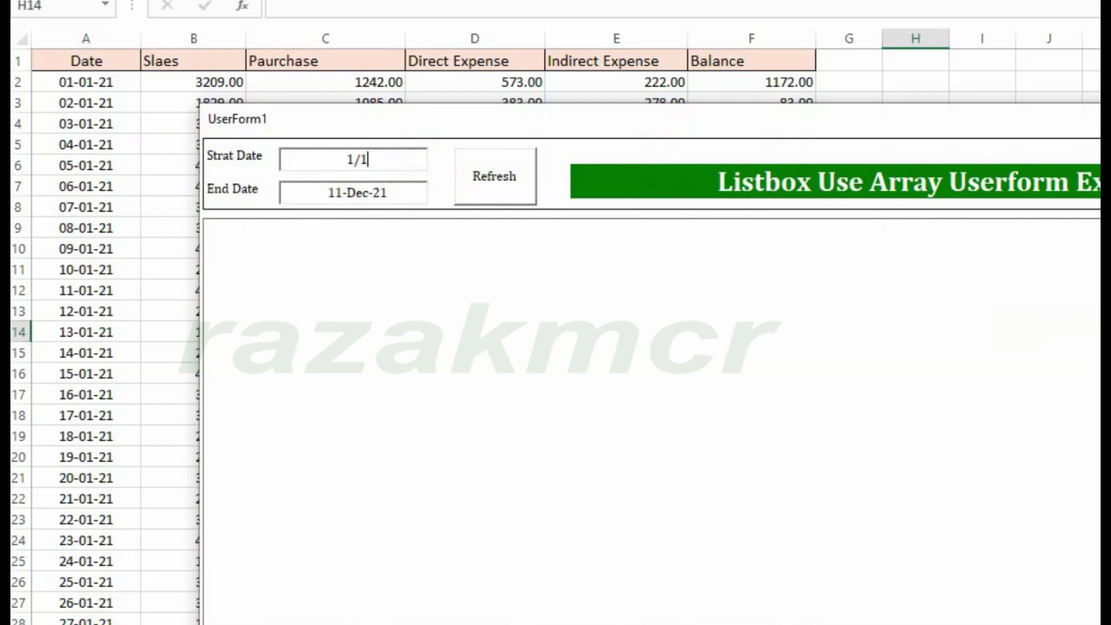
key(Tab)
text(12/)
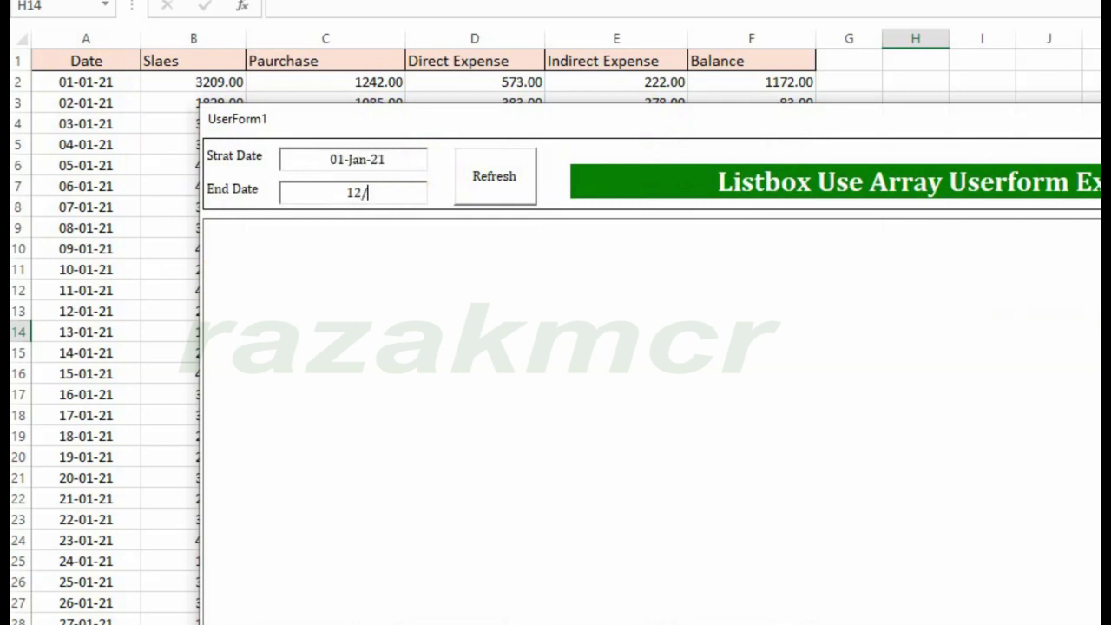
text(1)
key(Tab)
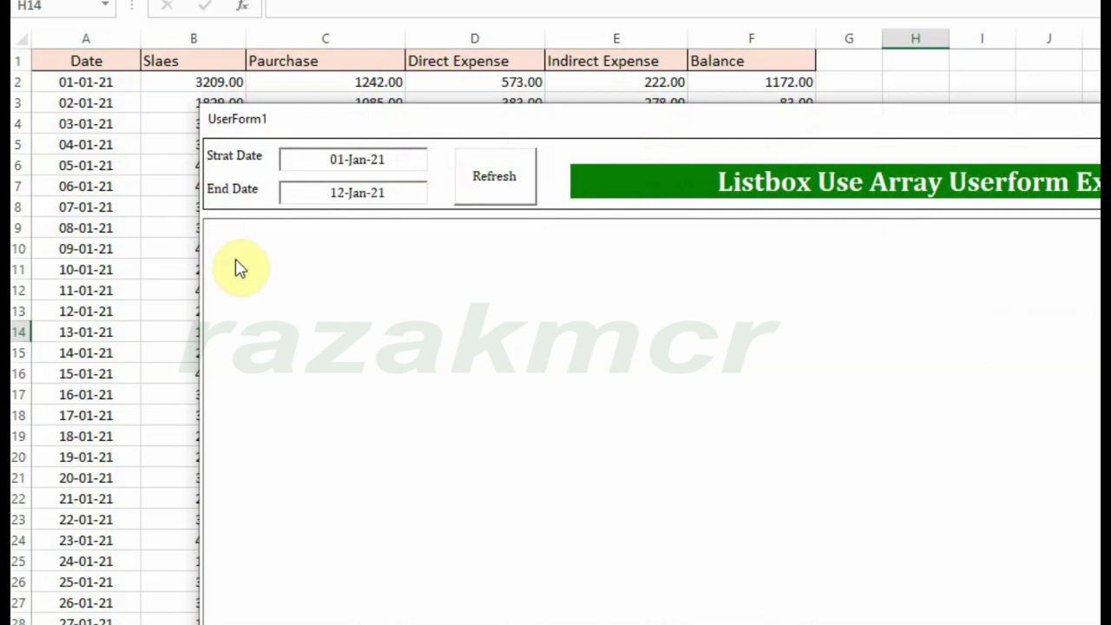
Step: Re-enter the dates as 12/4 and 1/5, which reformat to 12-Apr-21 and 12-May-21
drag(401, 159, 271, 170)
text(12)
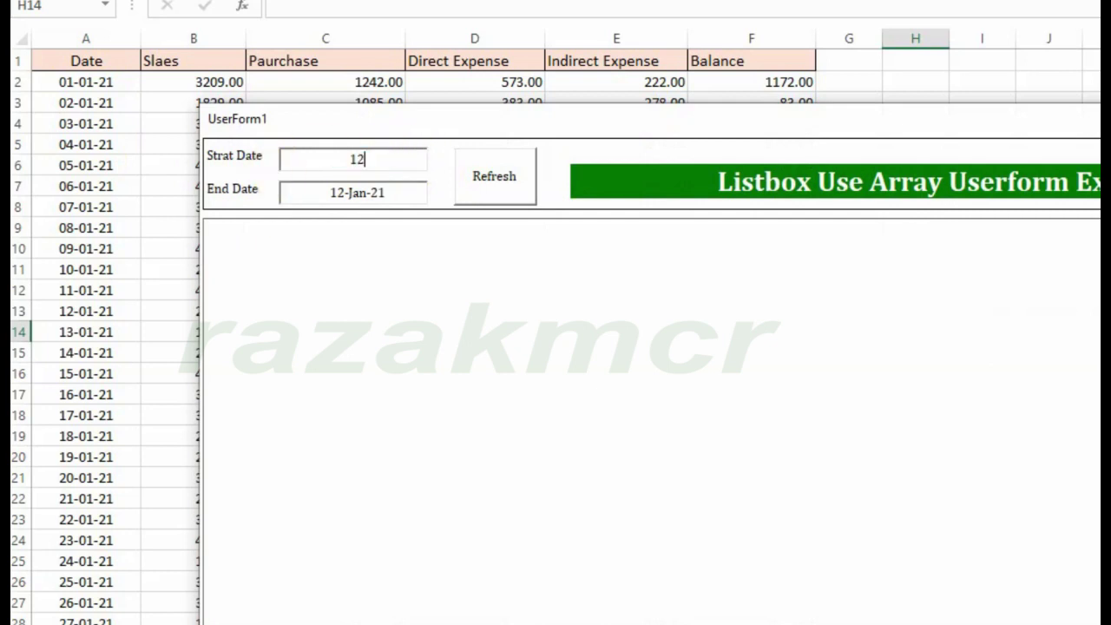
text(/4)
key(Tab)
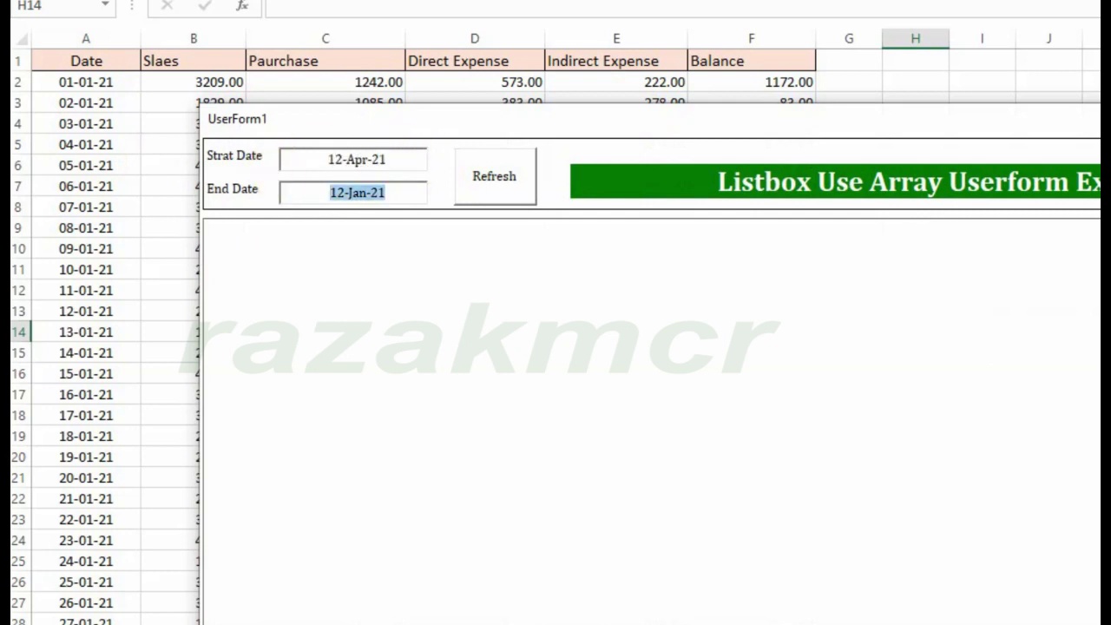
text(12/)
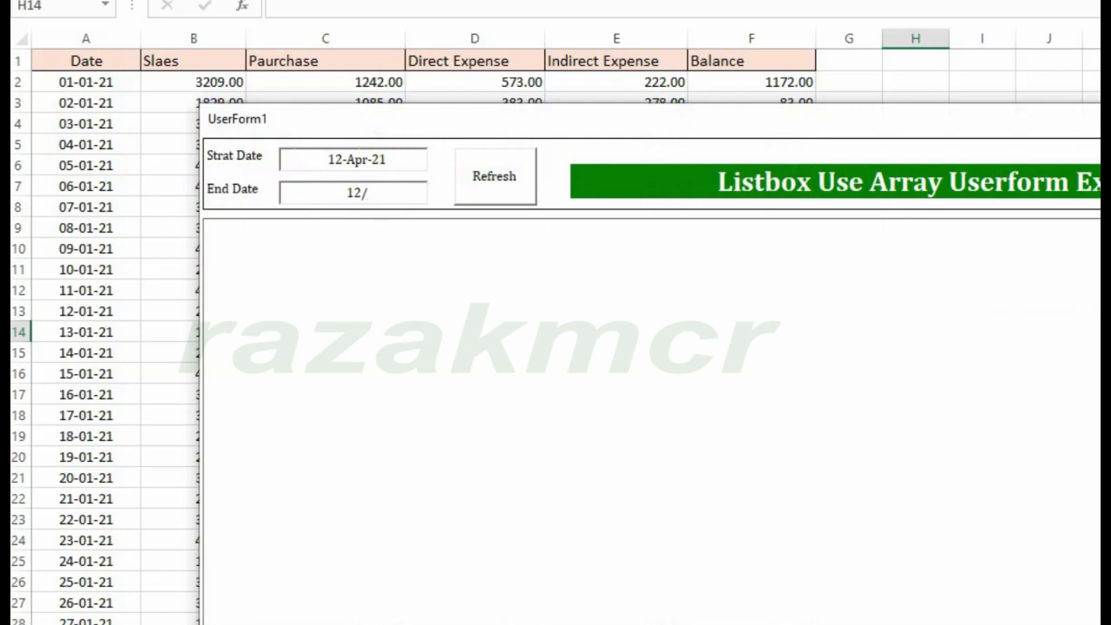
text(5)
key(Tab)
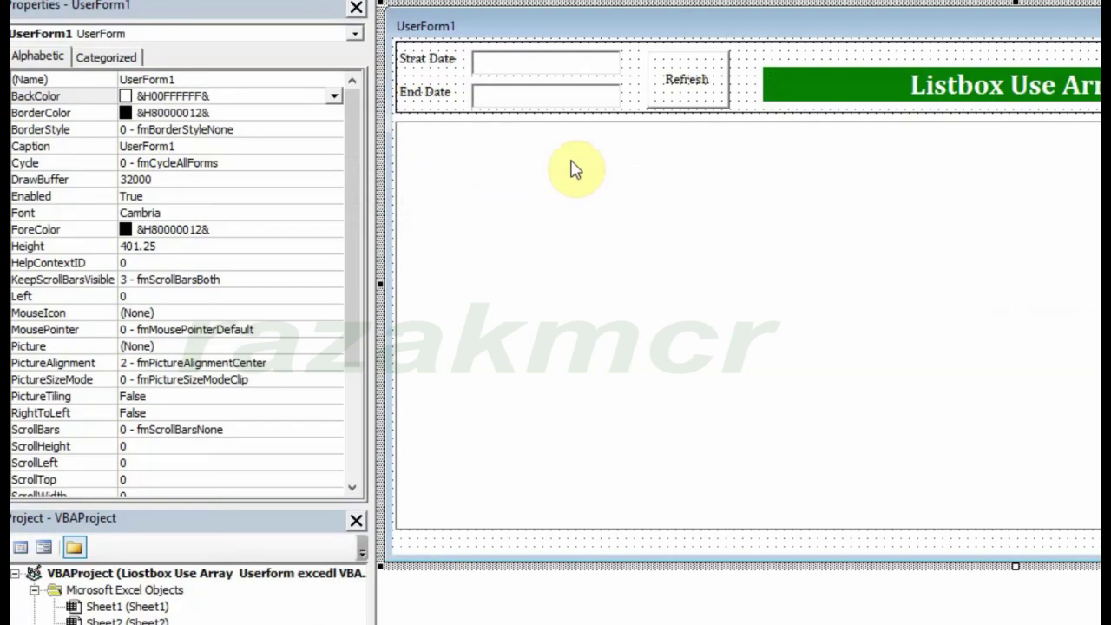
Step: Open the Refresh button's click procedure and declare RNG As Range
double_click(681, 82)
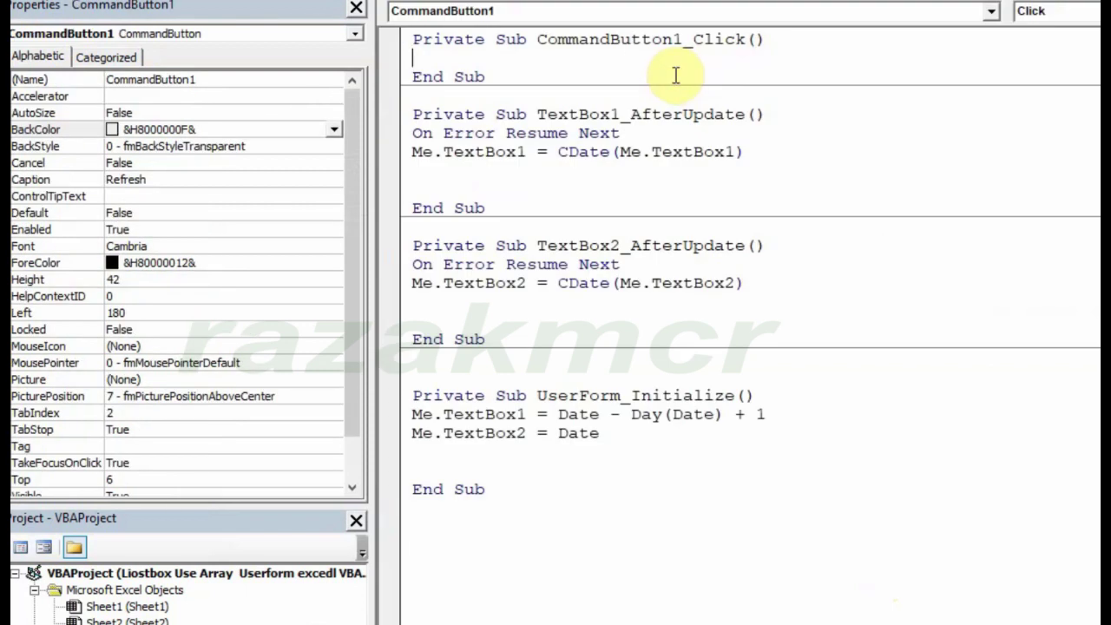
key(Return)
key(Return)
key(Return)
key(Return)
key(Return)
key(Return)
key(Return)
key(Return)
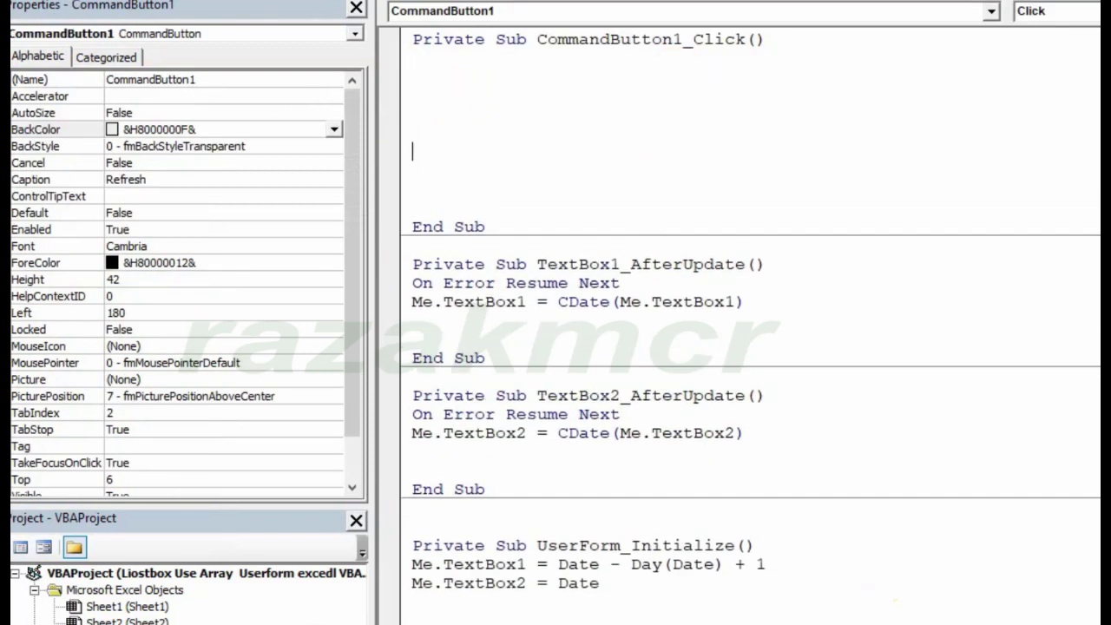
click(416, 58)
key(Delete)
text(im)
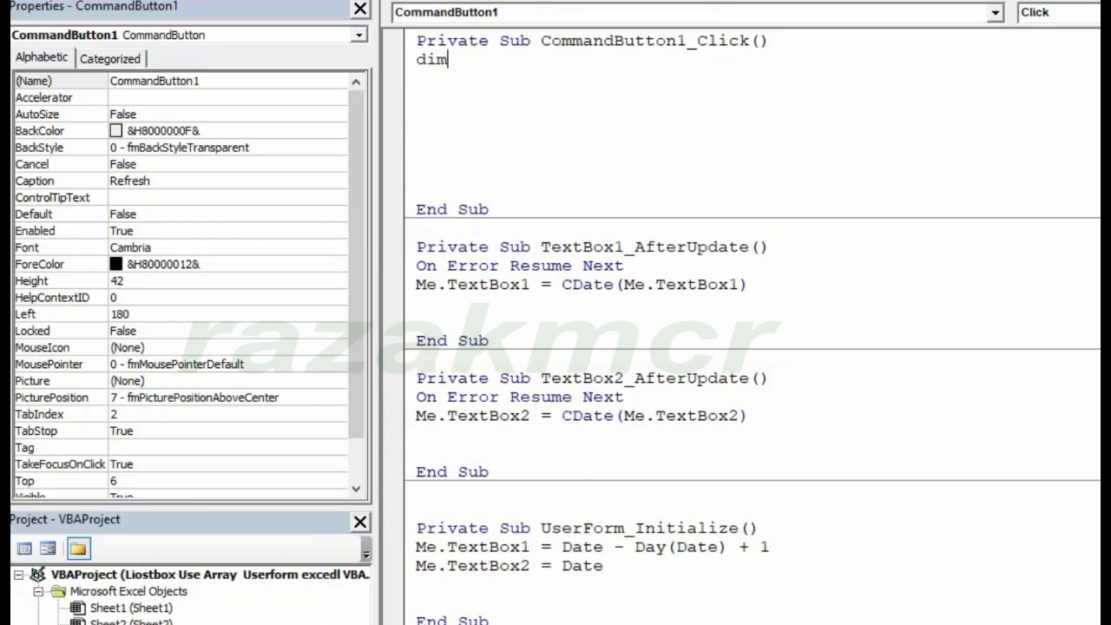
text( RNG a)
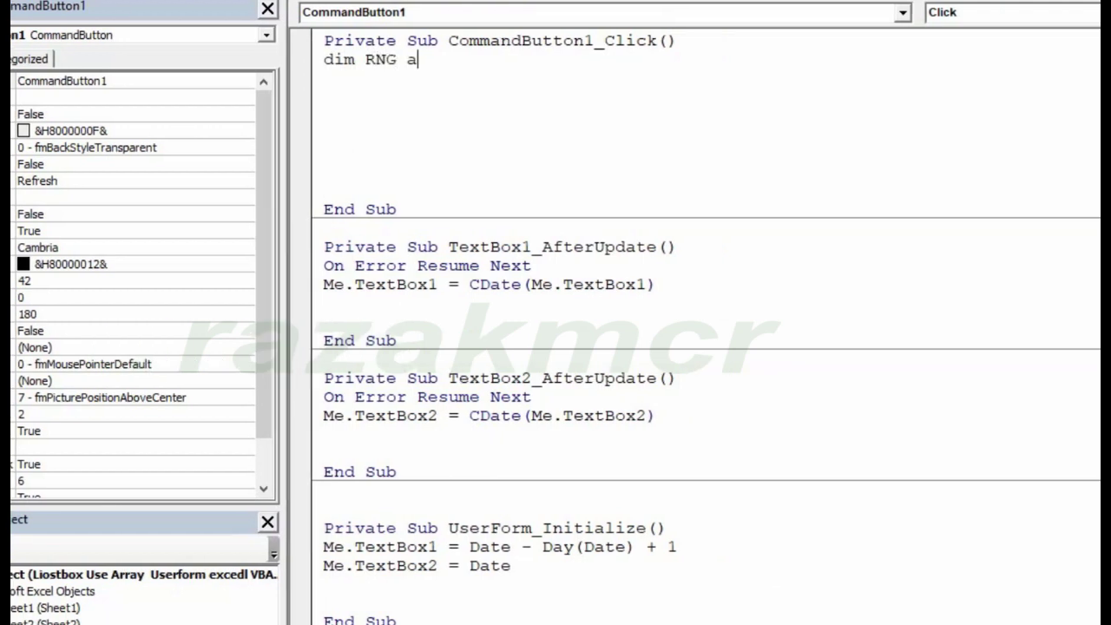
text(s ra)
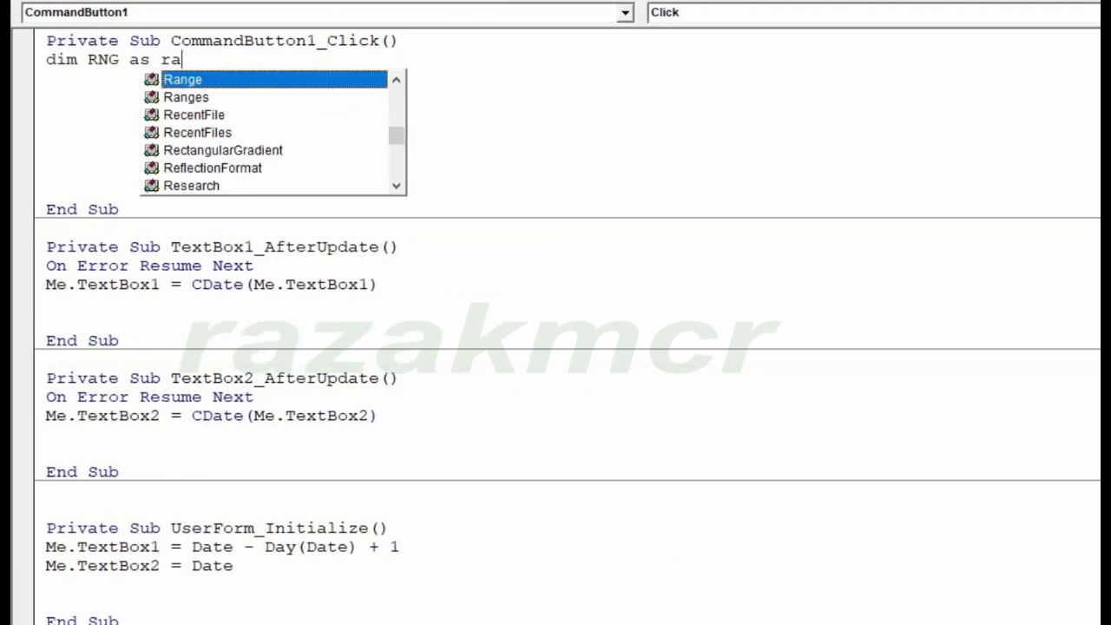
text(ng)
key(Tab)
key(Return)
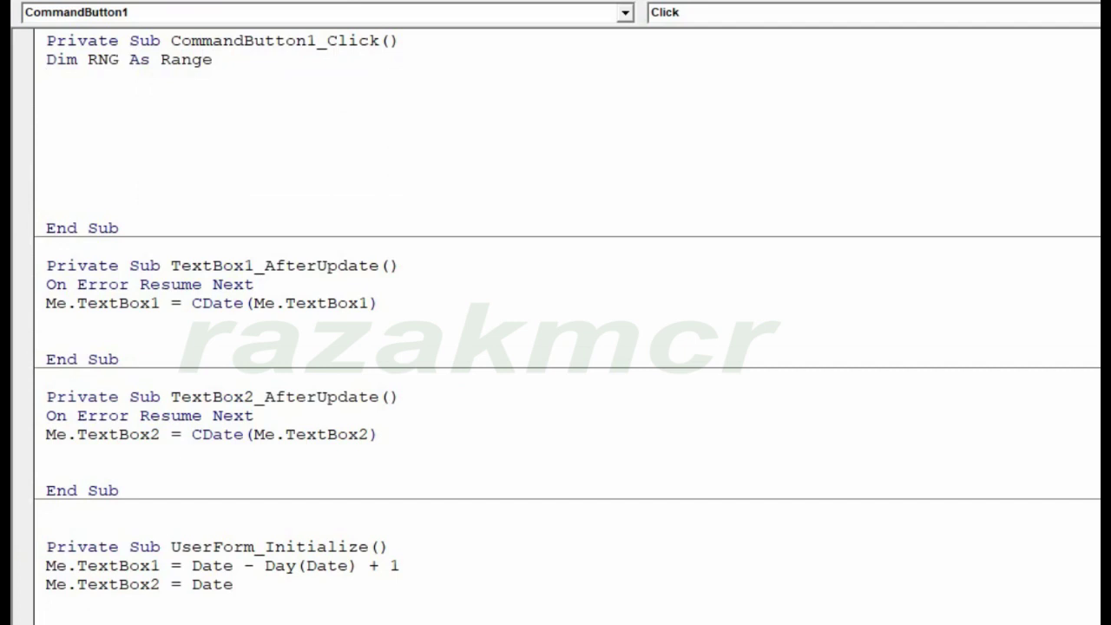
Step: Declare DATA As Variant, dismissing the Add-In Manager that popped up
text(dim )
text(DATA)
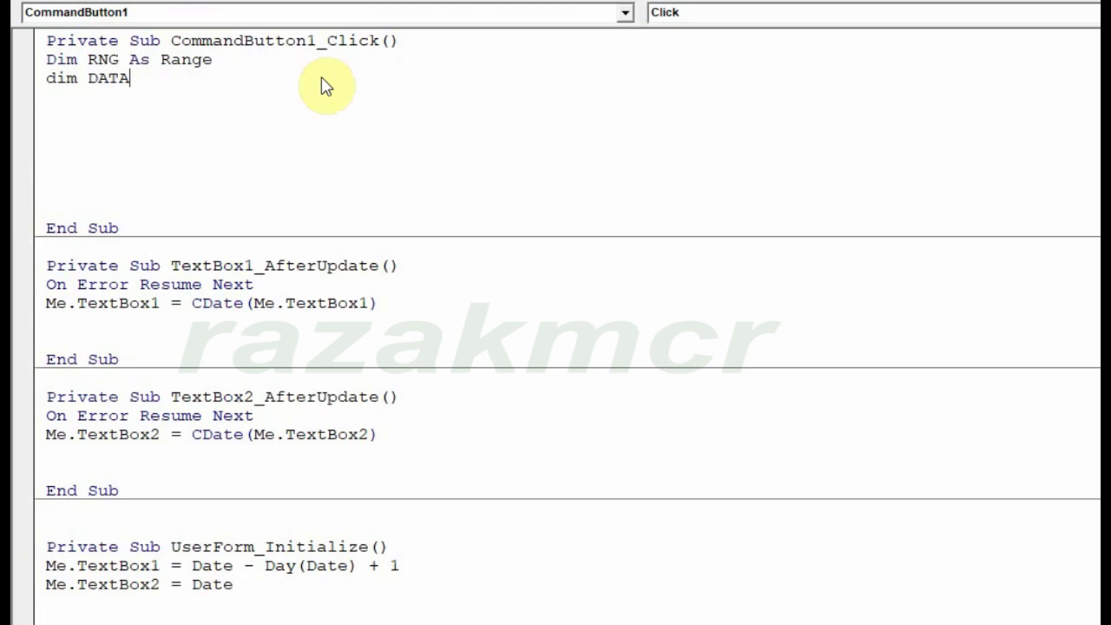
key(alt+a)
key(a)
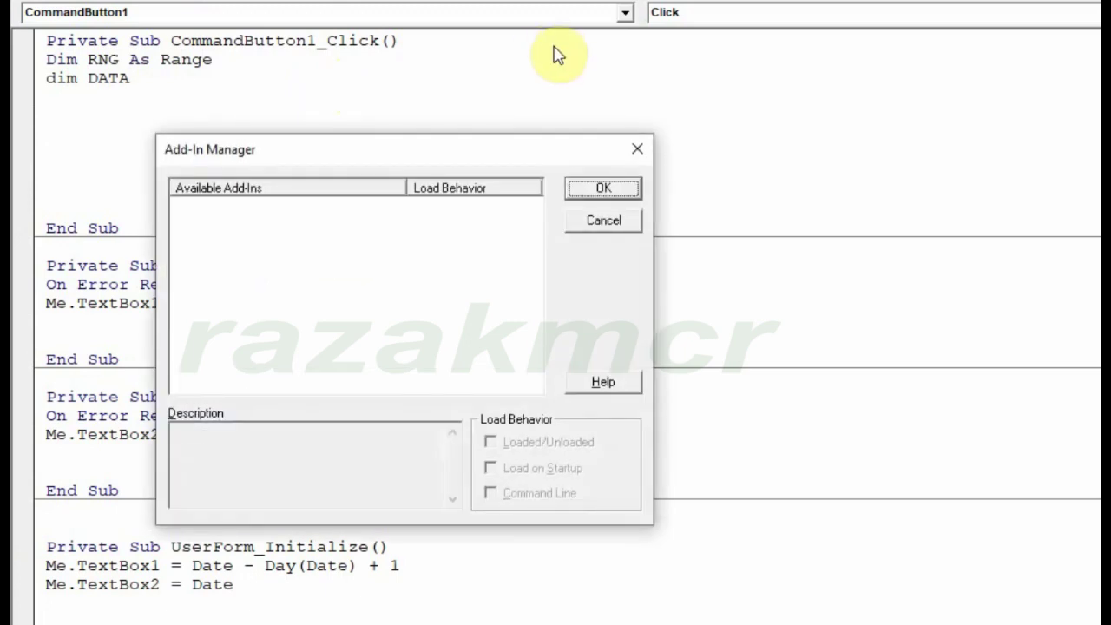
click(637, 148)
text(a)
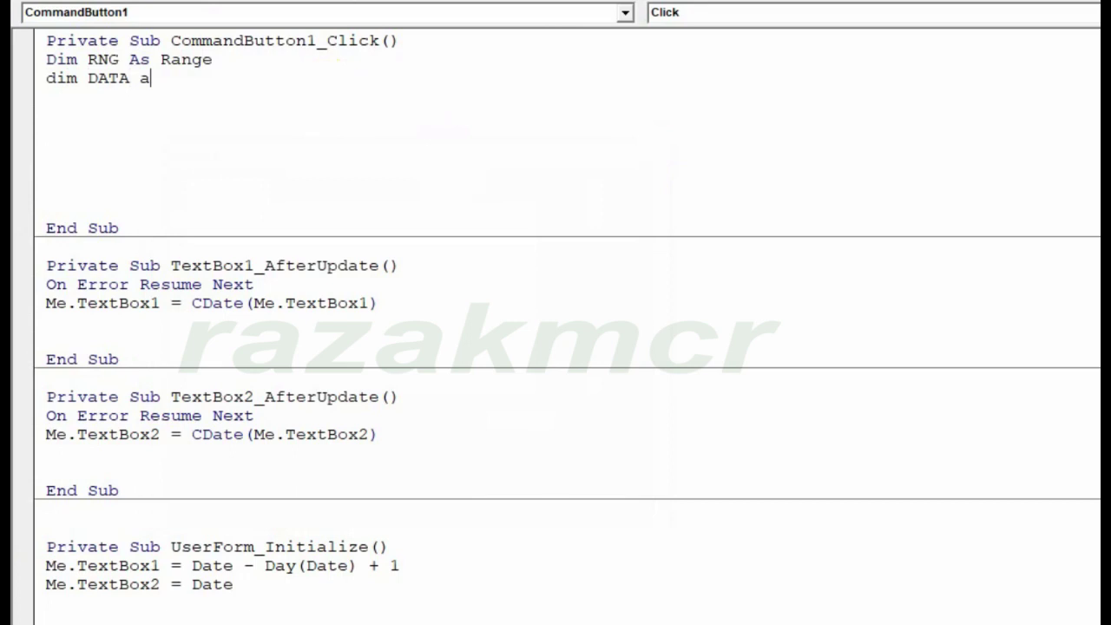
text(s vari)
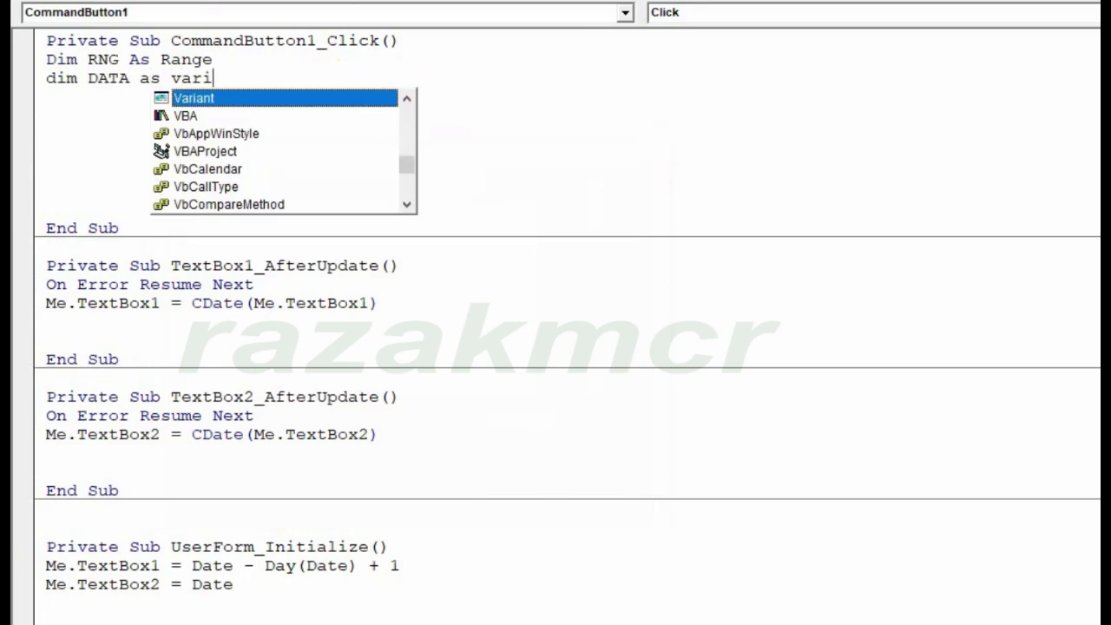
key(Tab)
key(Return)
Step: Declare i As Long and CNT, CLN As Integer
text(i)
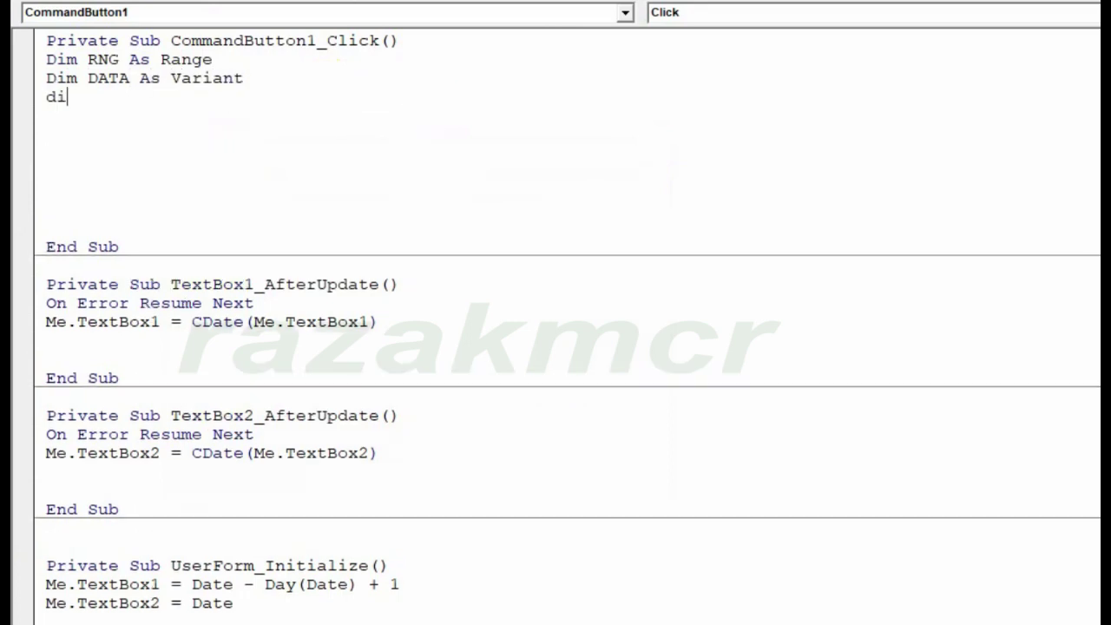
text(m i as )
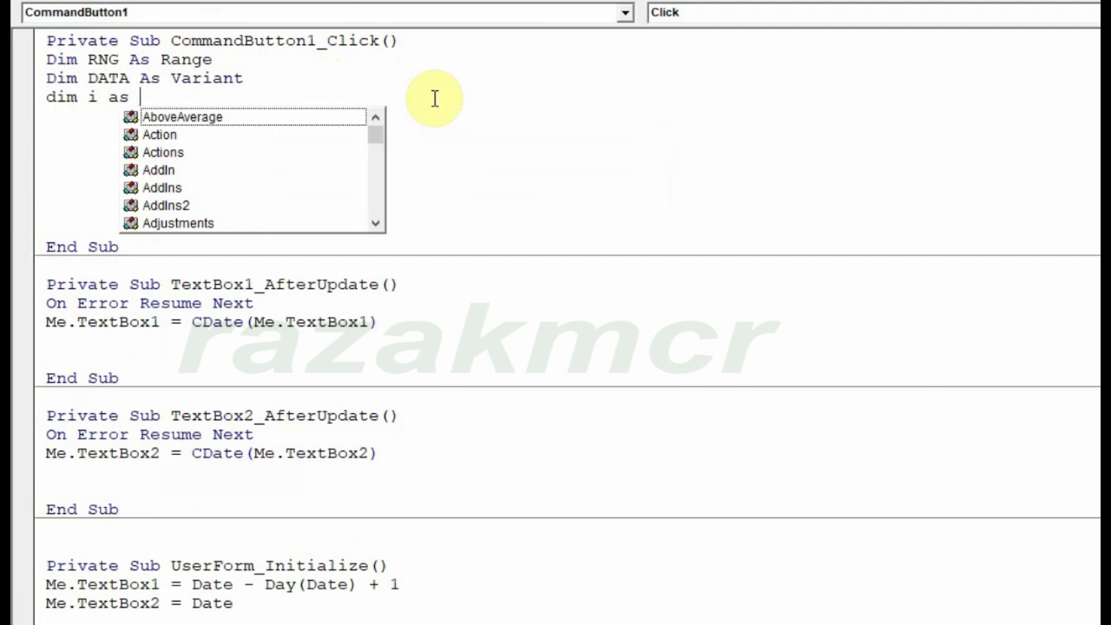
text(lin)
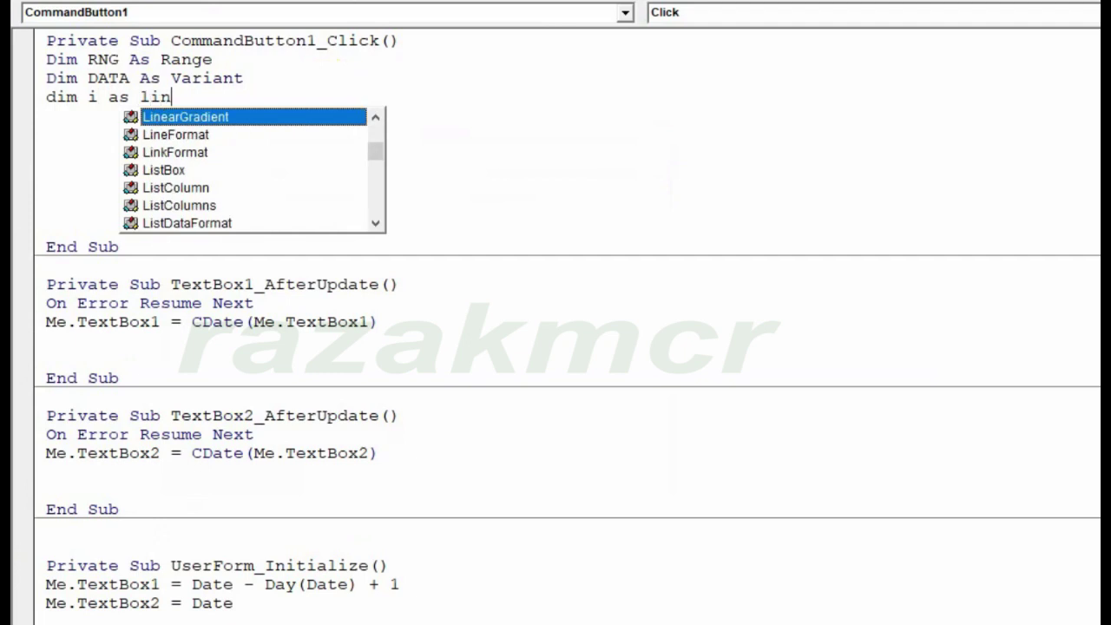
key(BackSpace)
key(BackSpace)
text(o)
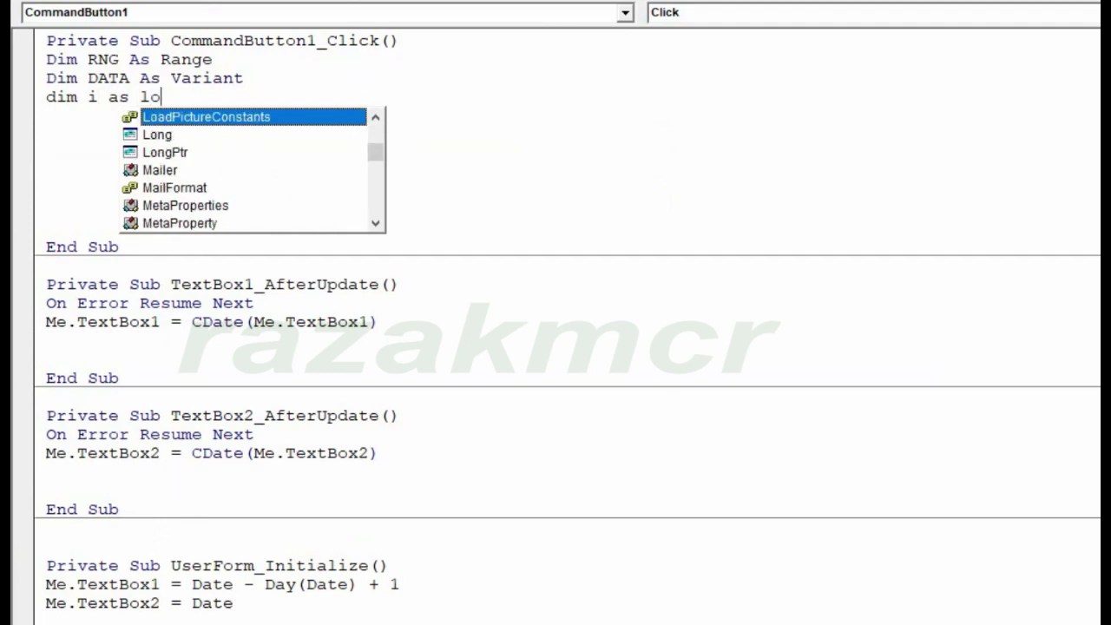
text(ng)
key(Tab)
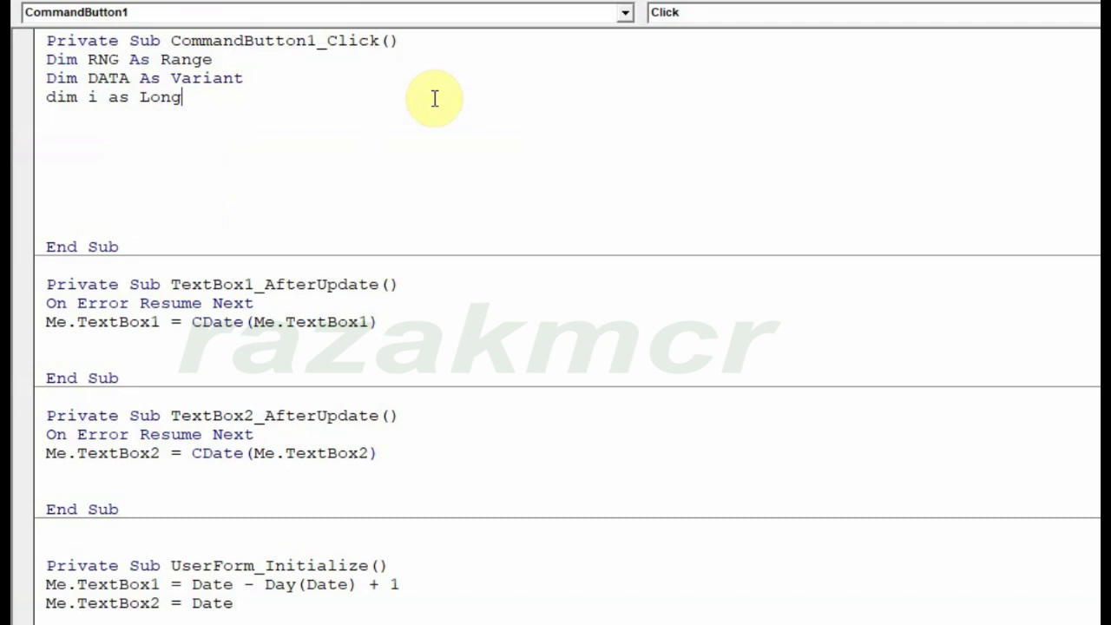
key(Return)
text(dim C)
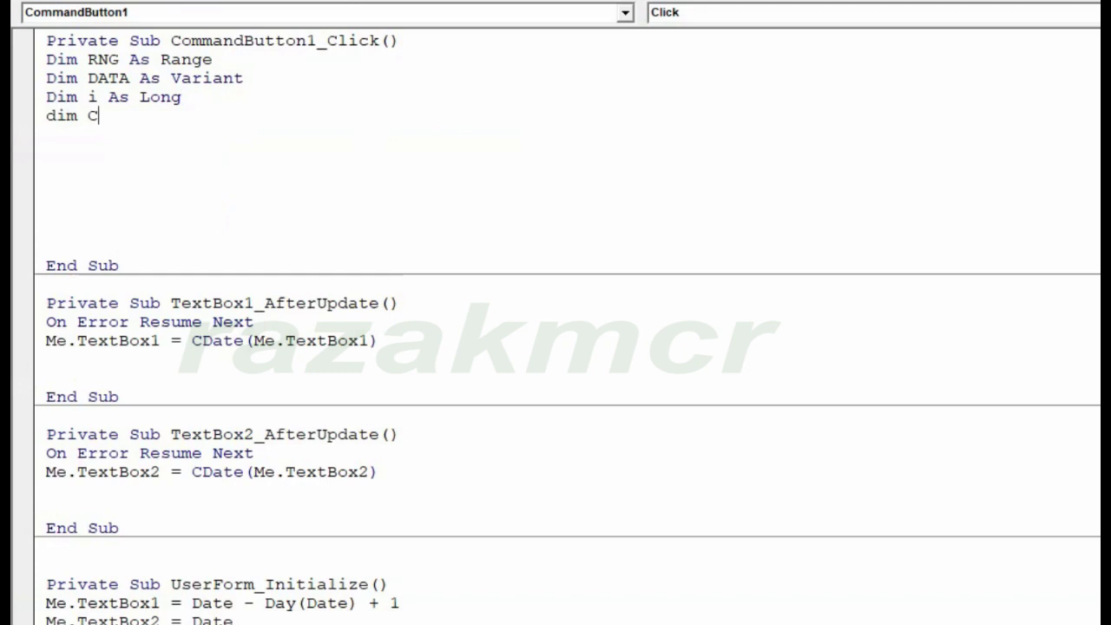
text(NT,C)
text(LN as )
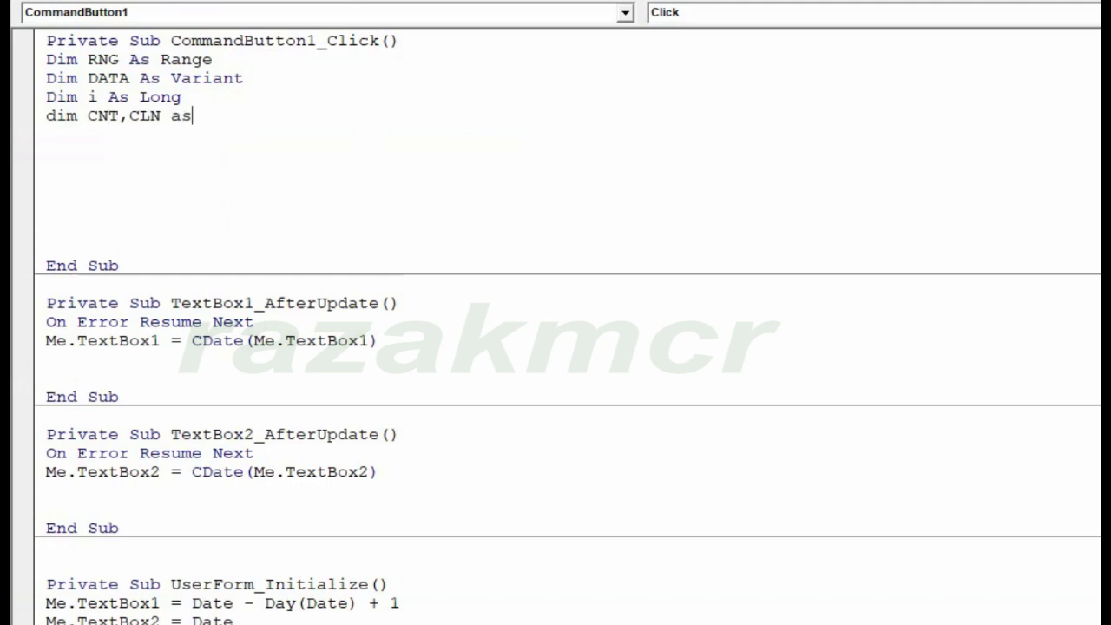
text(in)
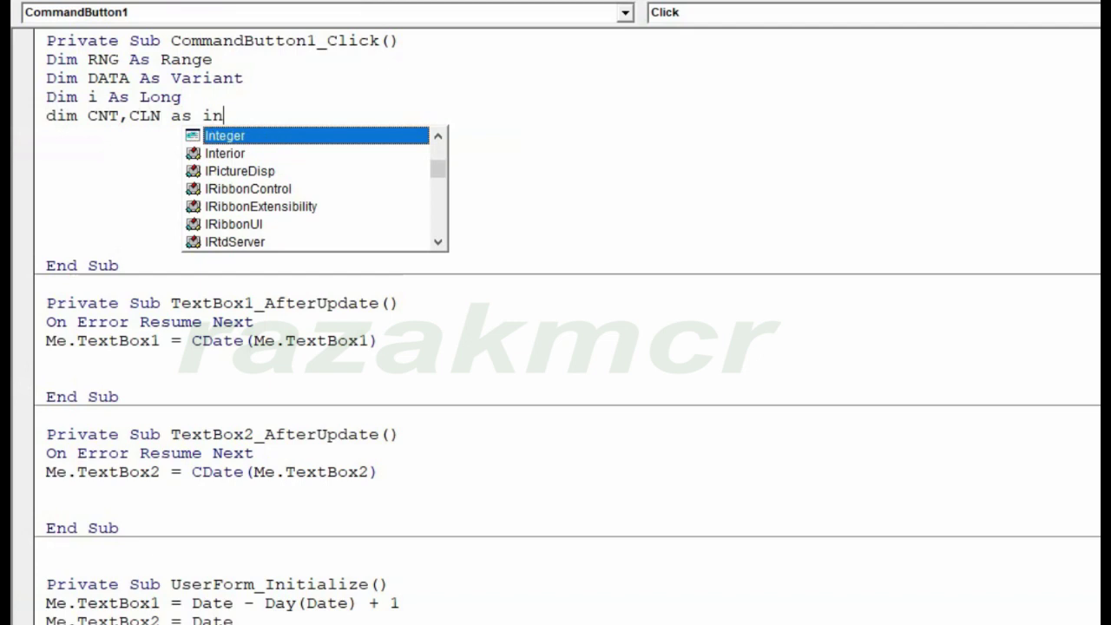
key(Tab)
key(Return)
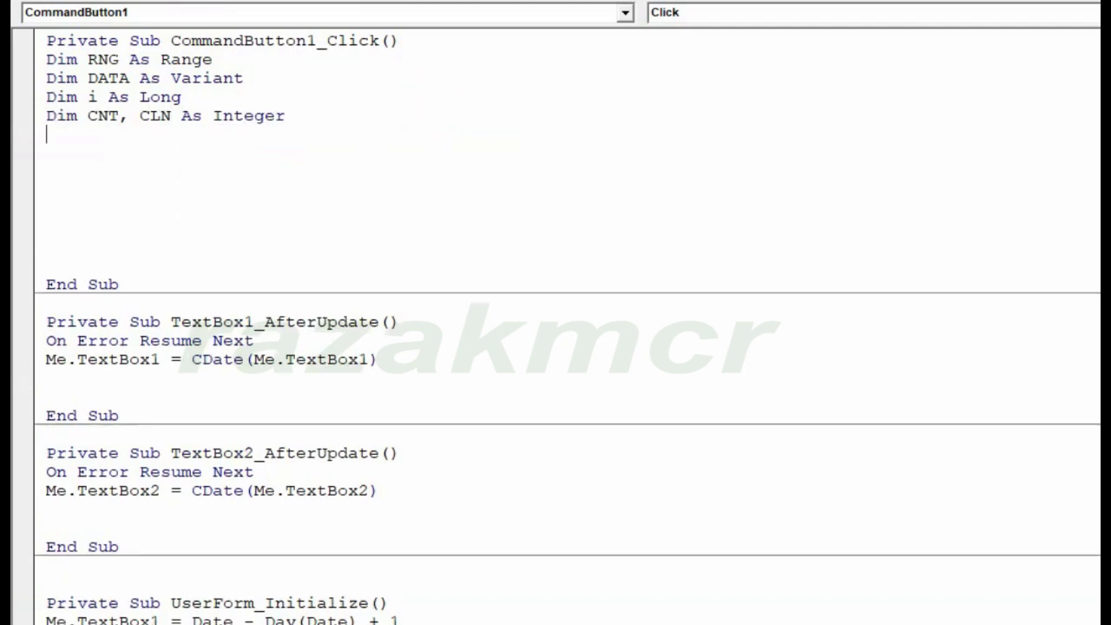
Step: Set RNG = Sheet1.Range("A1").CurrentRegion
key(Return)
text(se)
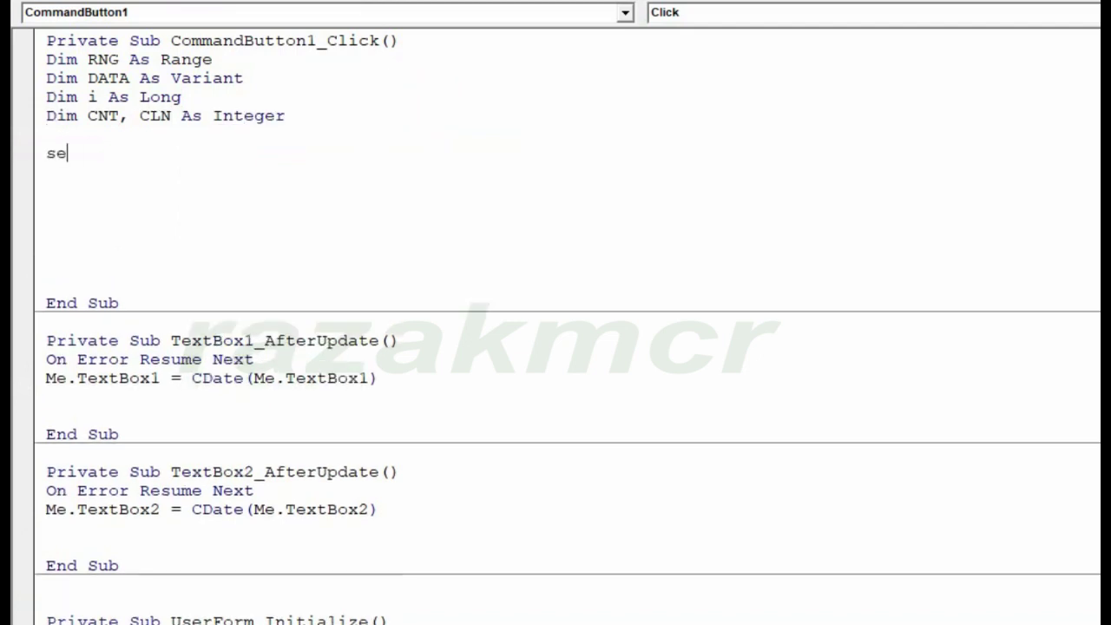
text(t rng )
text(= sheet)
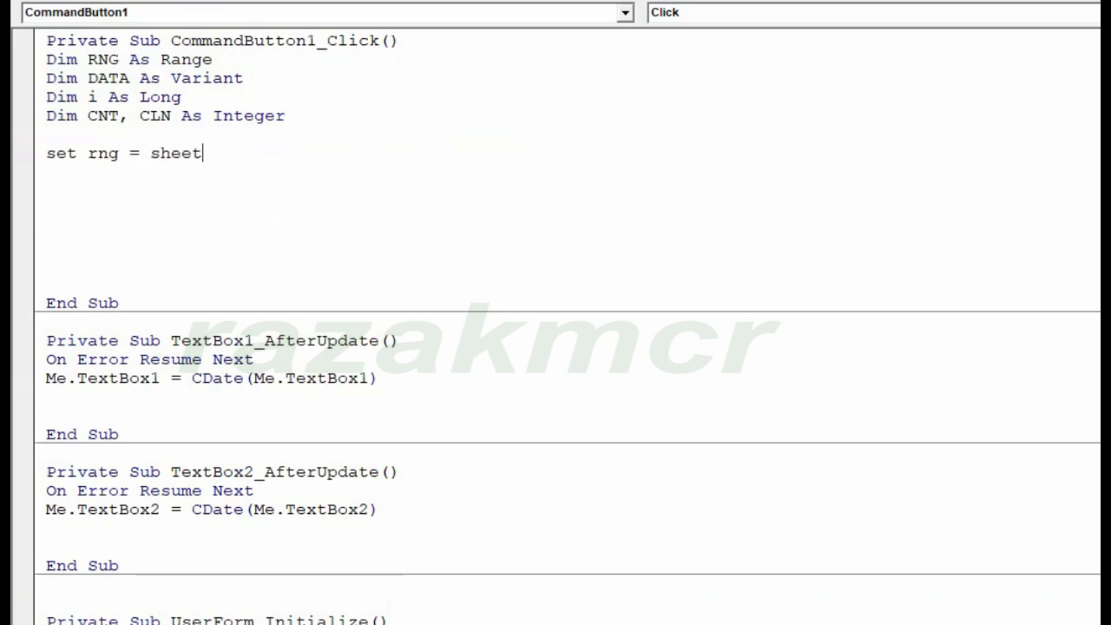
text(1.ra)
key(Tab)
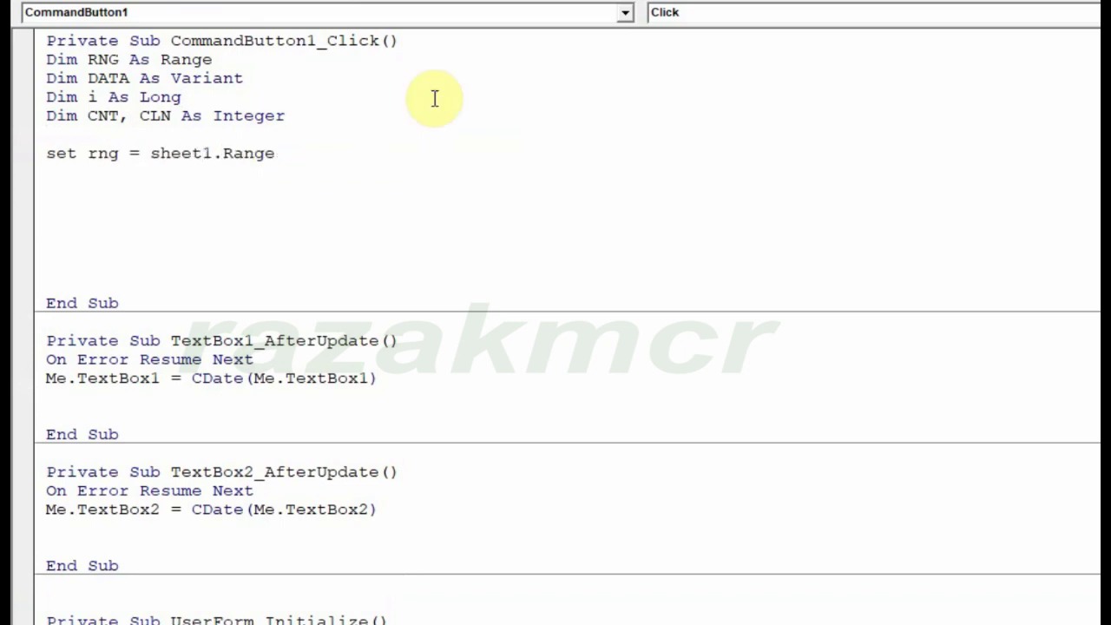
text(("A)
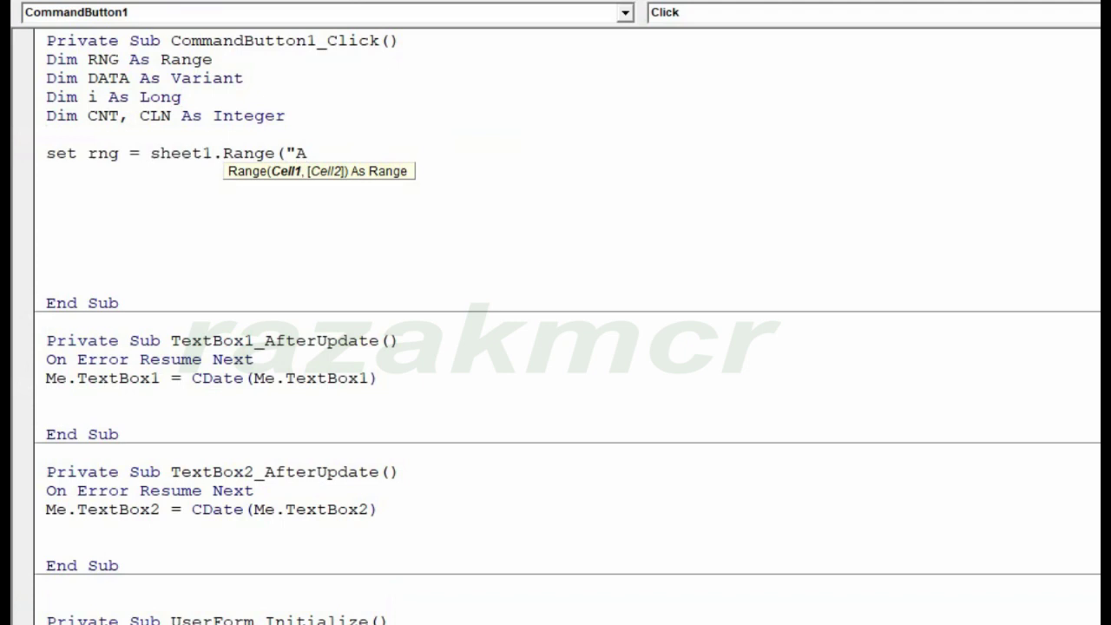
text(1").)
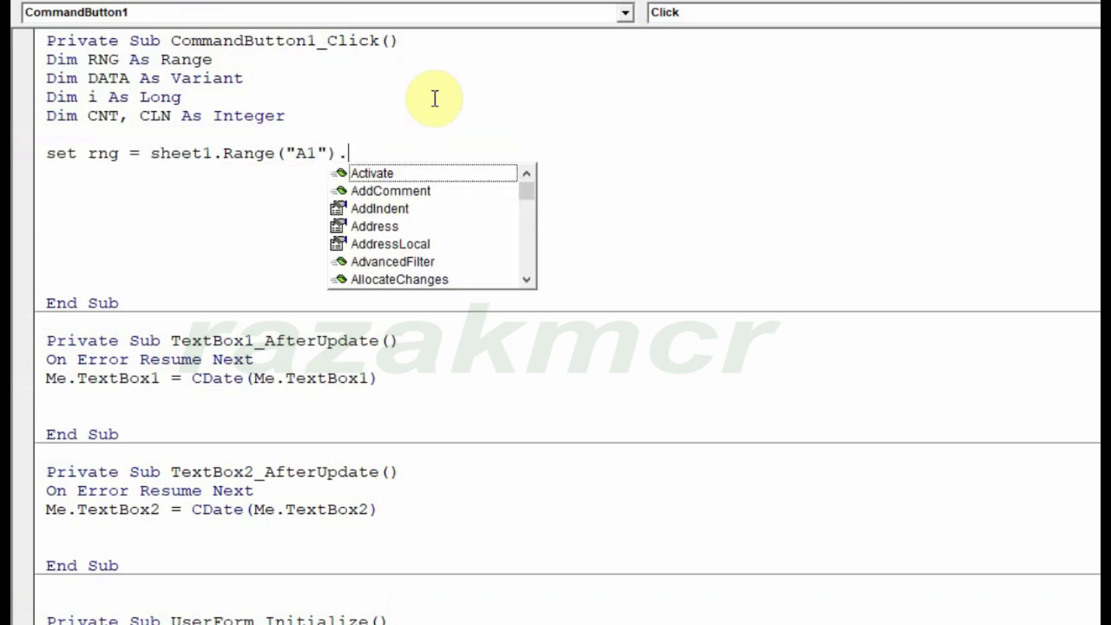
text(curre)
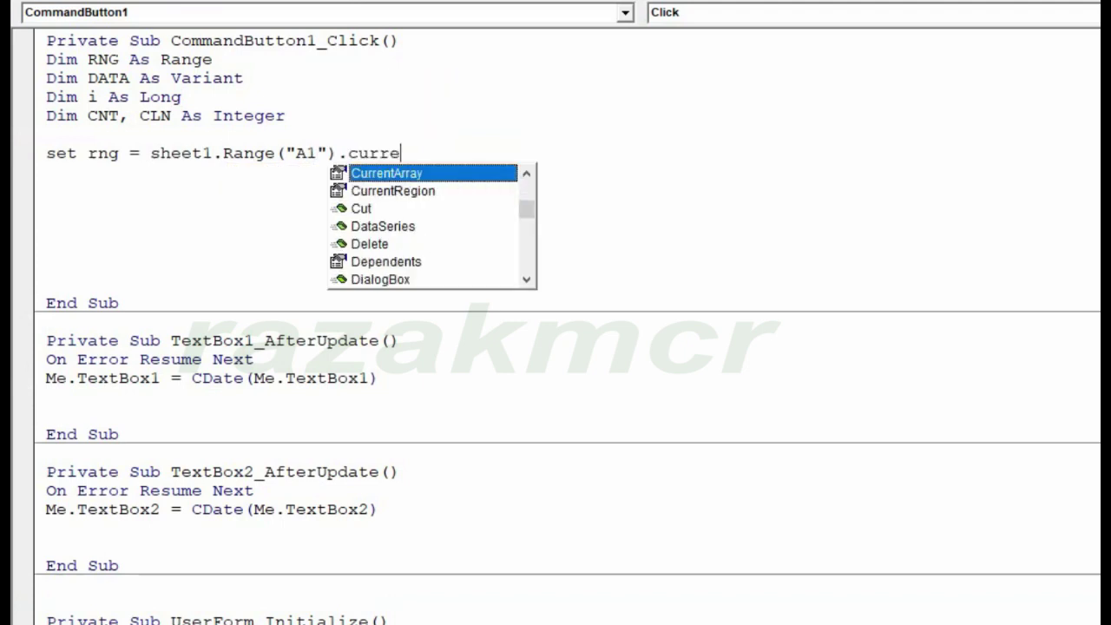
text(ny)
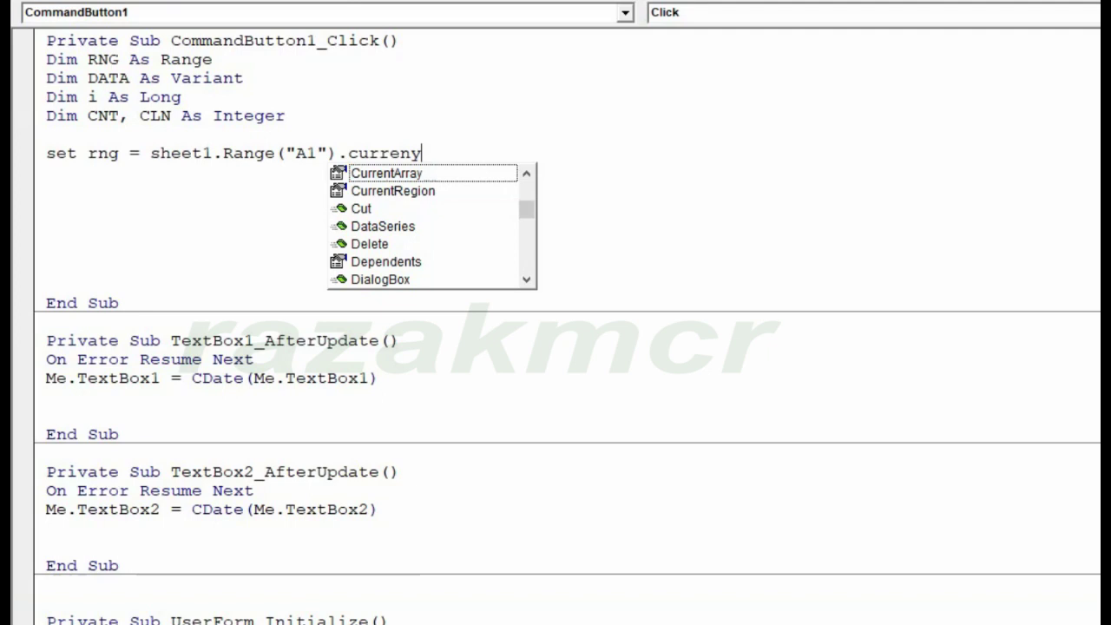
key(Down)
key(Tab)
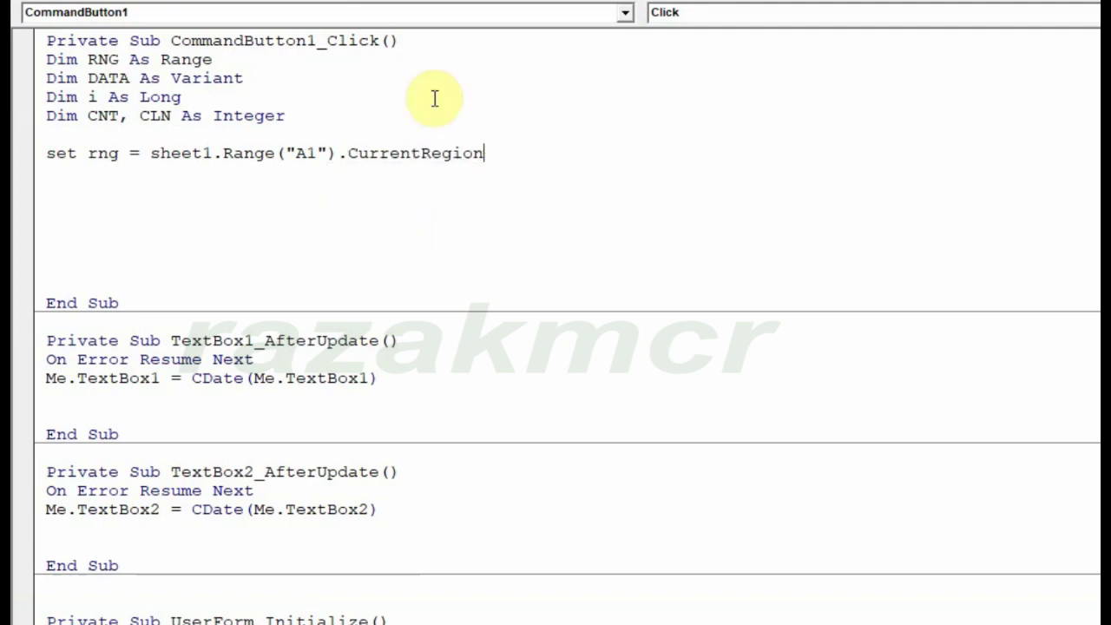
key(Return)
key(Return)
Step: Add ReDim DATA(1 To RNG.Rows.Count, 1 To RNG.Columns.Count)
text(d)
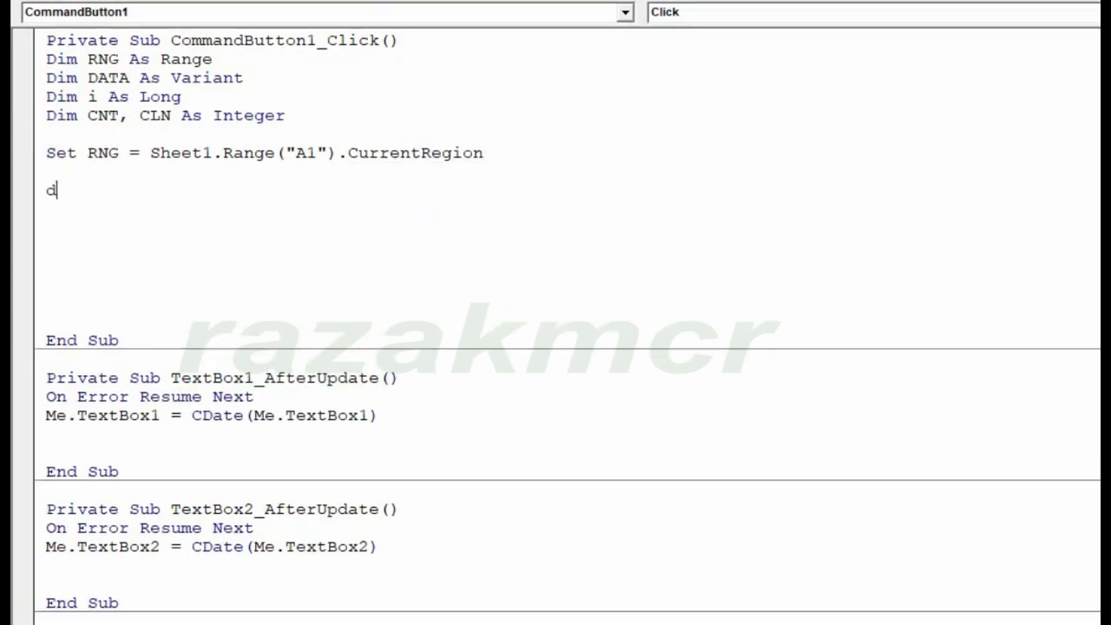
text(at)
key(BackSpace)
key(BackSpace)
key(BackSpace)
text(red)
text(im )
text(data()
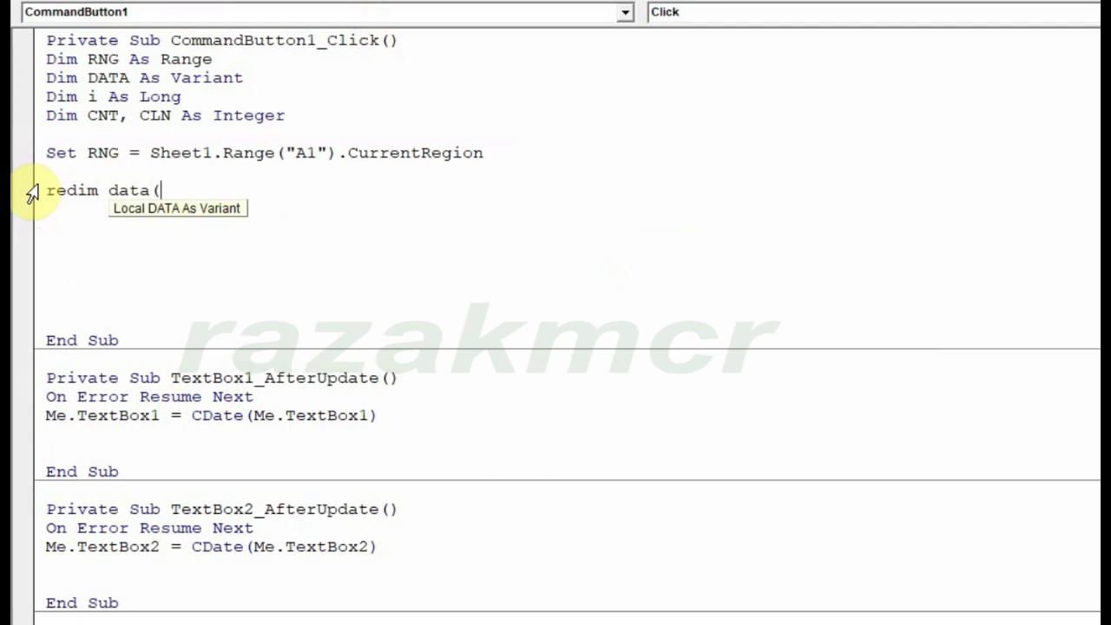
text(1 to )
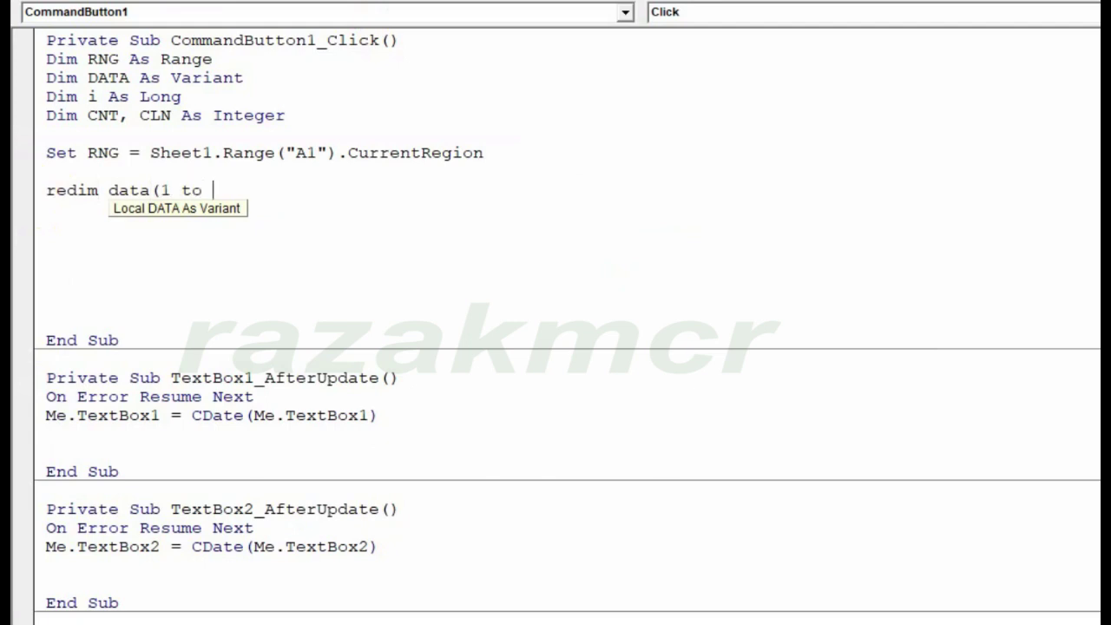
text(rng.)
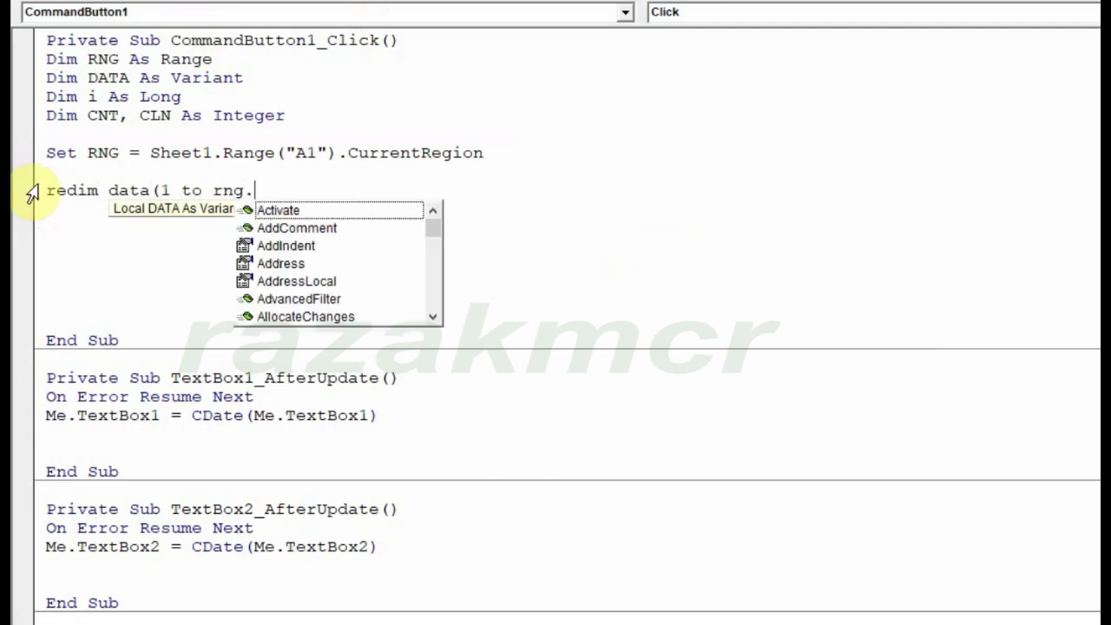
text(rows.co)
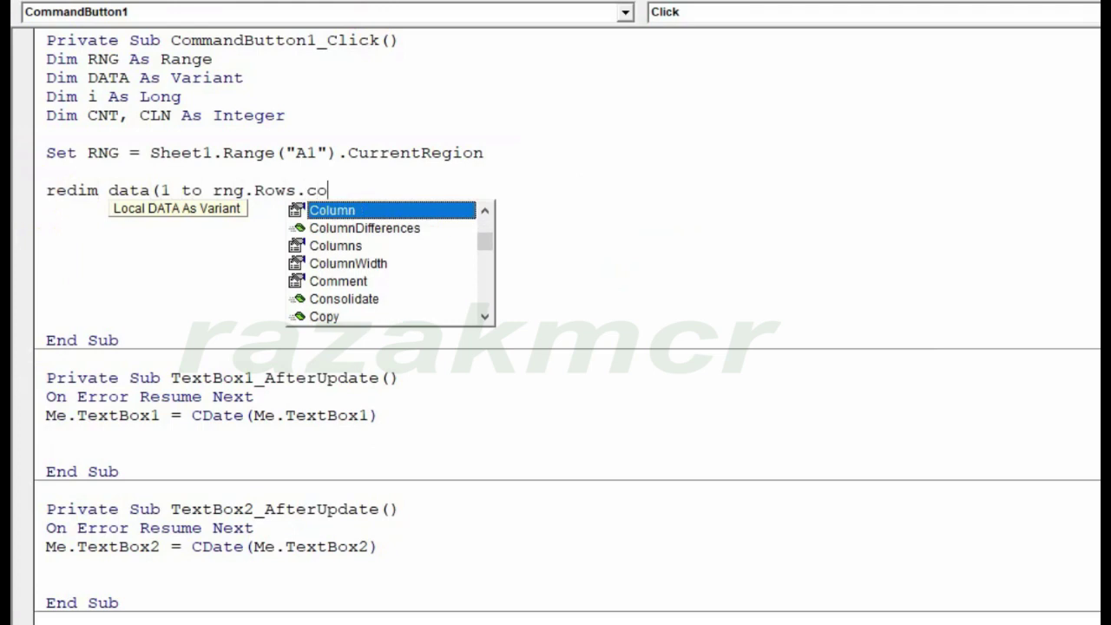
text(unt)
key(Tab)
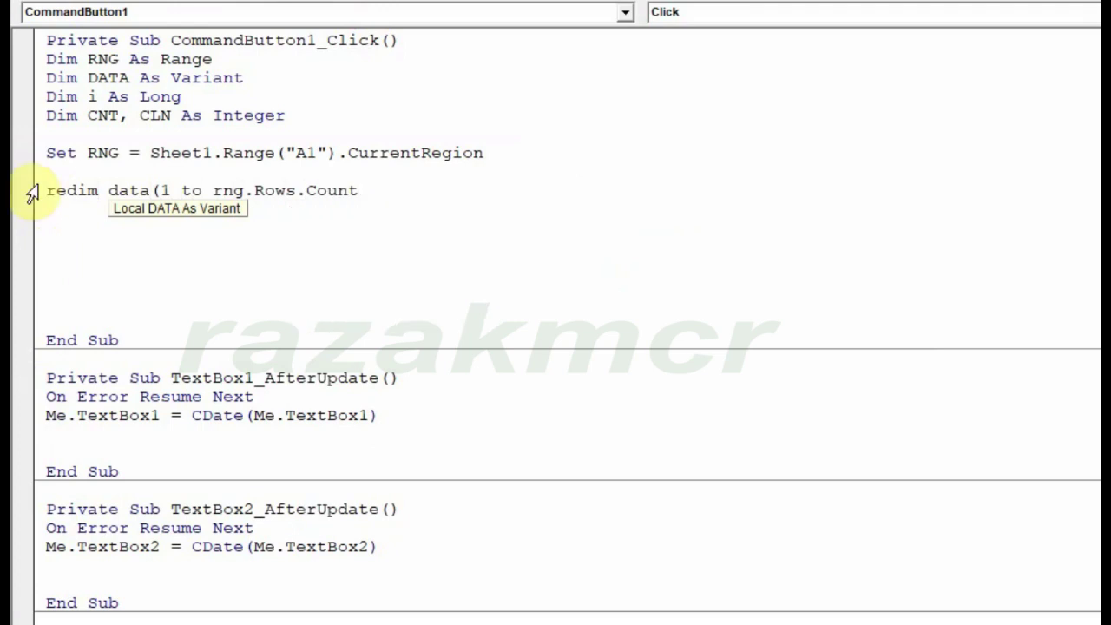
text(,1 to )
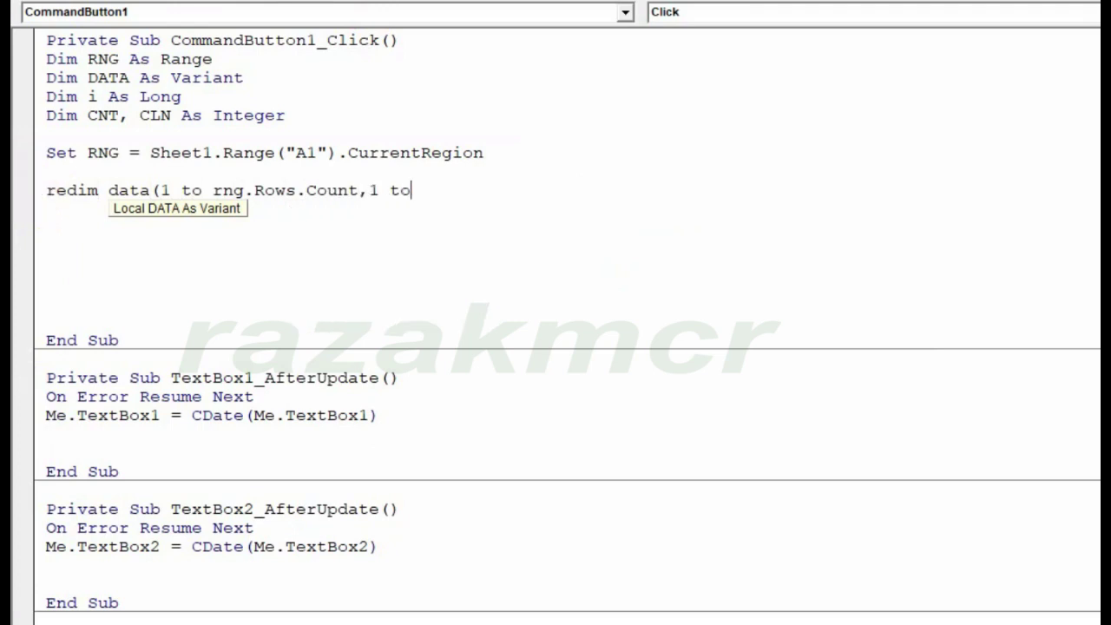
text(rng)
text(.colum)
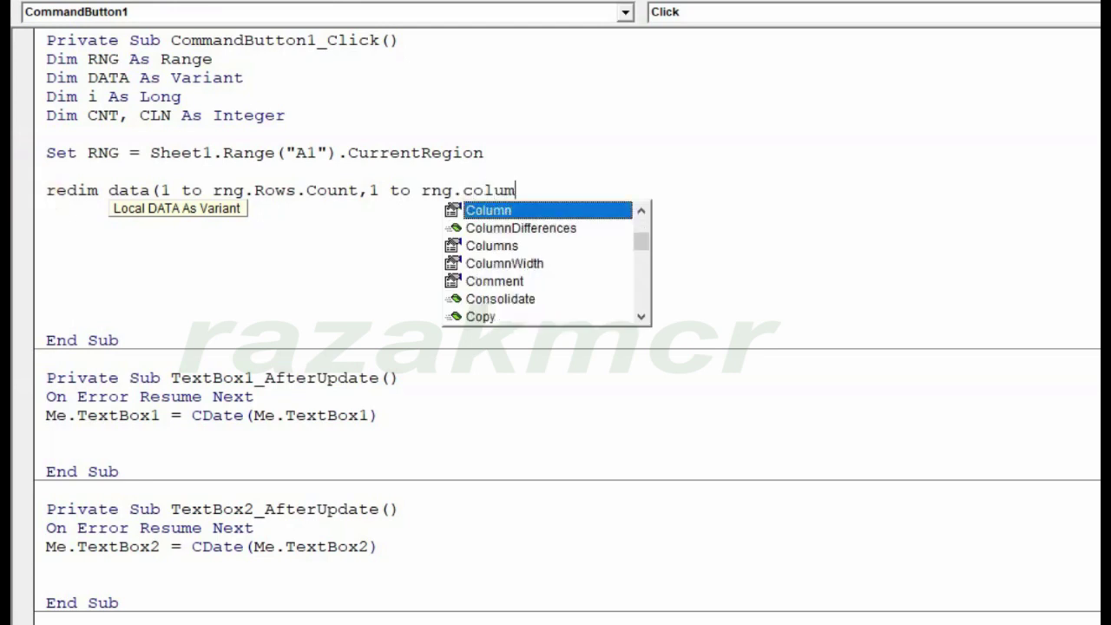
text(ns)
key(Tab)
text(.)
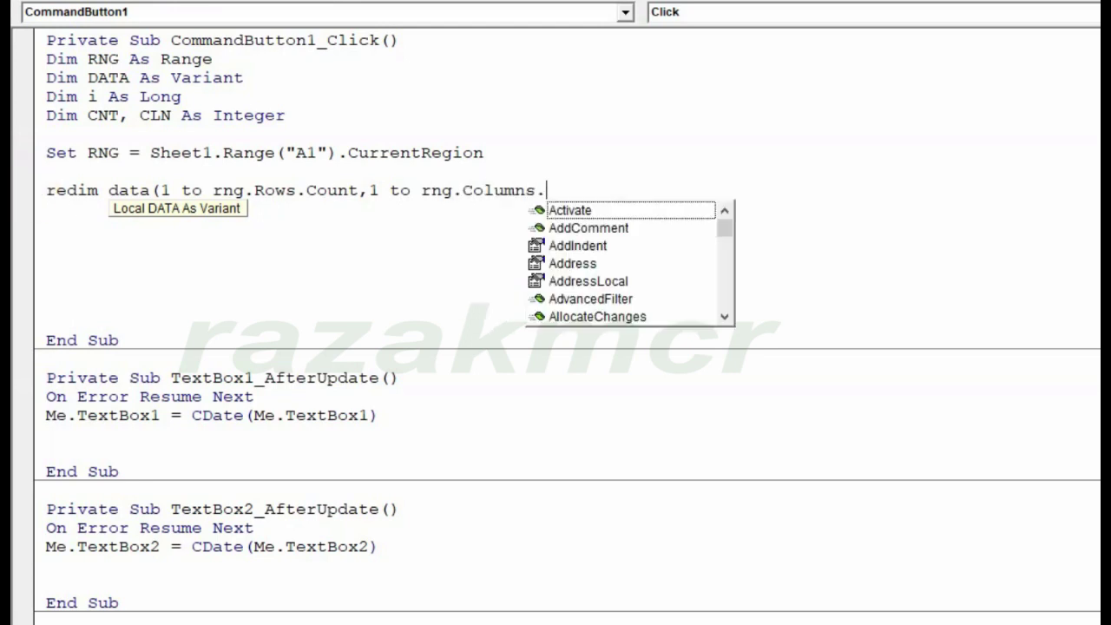
text(count)
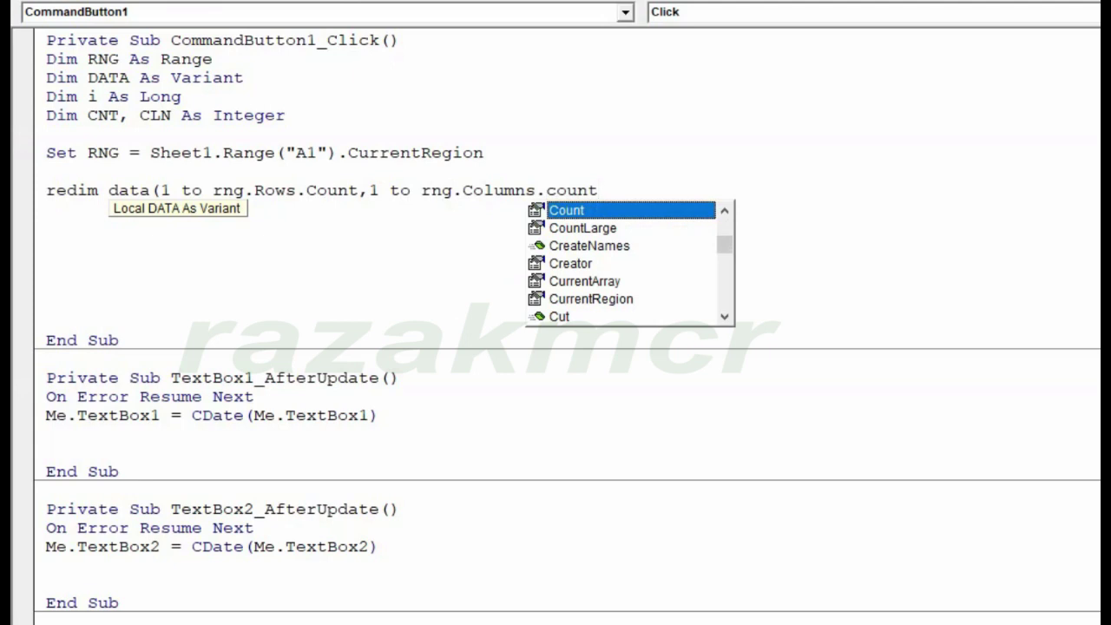
key(Tab)
text())
key(Return)
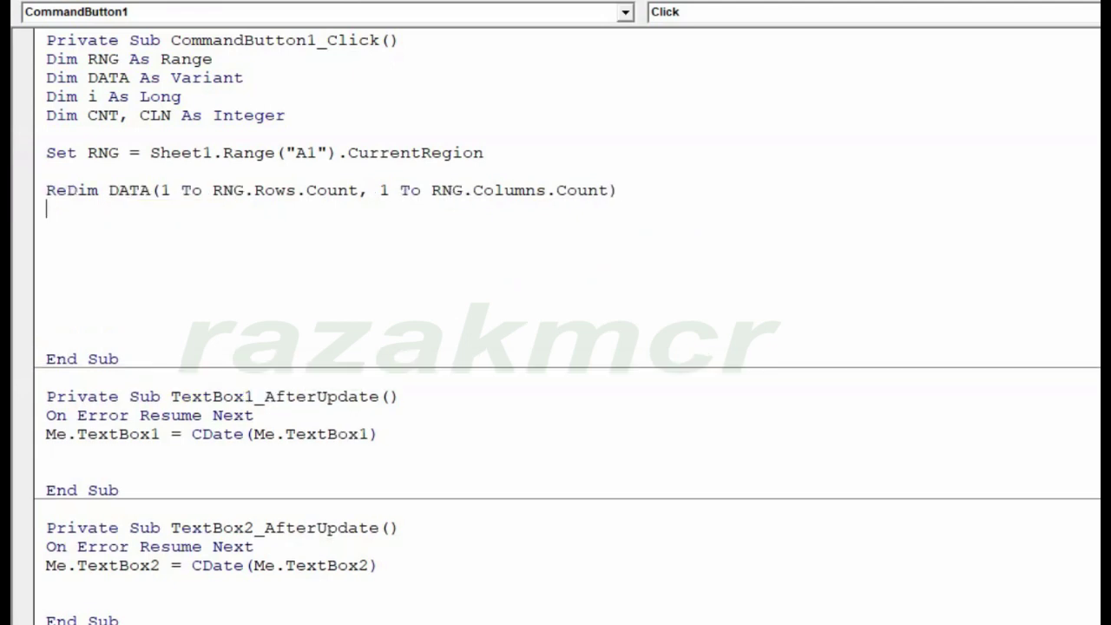
Step: Add the loop header For i = 1 To RNG.Rows.Count
key(Return)
text(for )
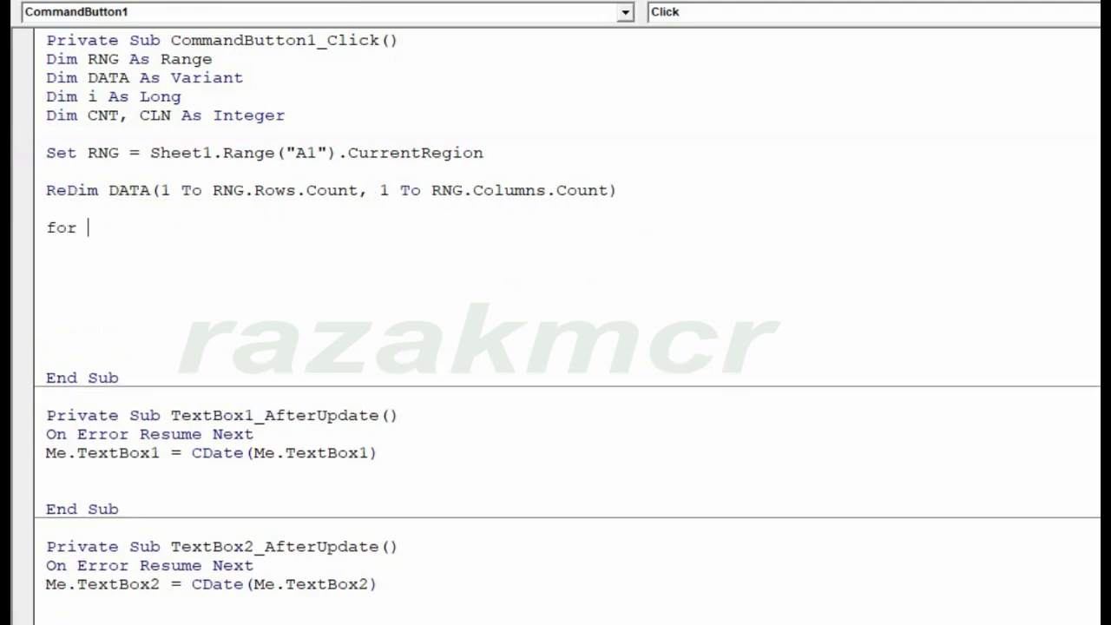
text(i = 1)
text( to r)
text(ng.ro)
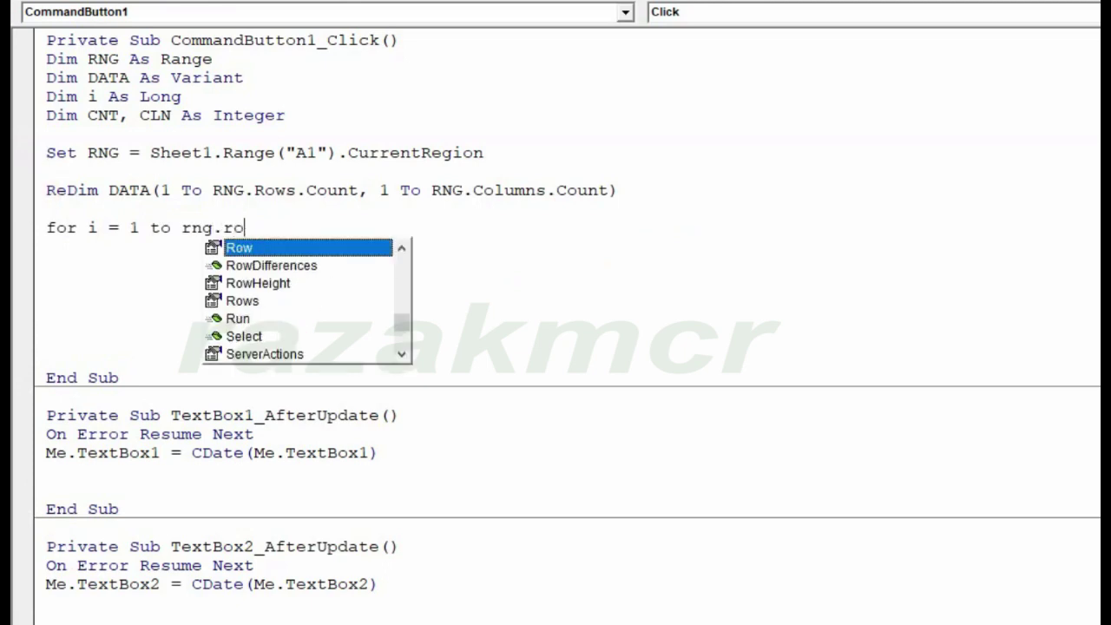
key(Down)
key(Down)
key(Down)
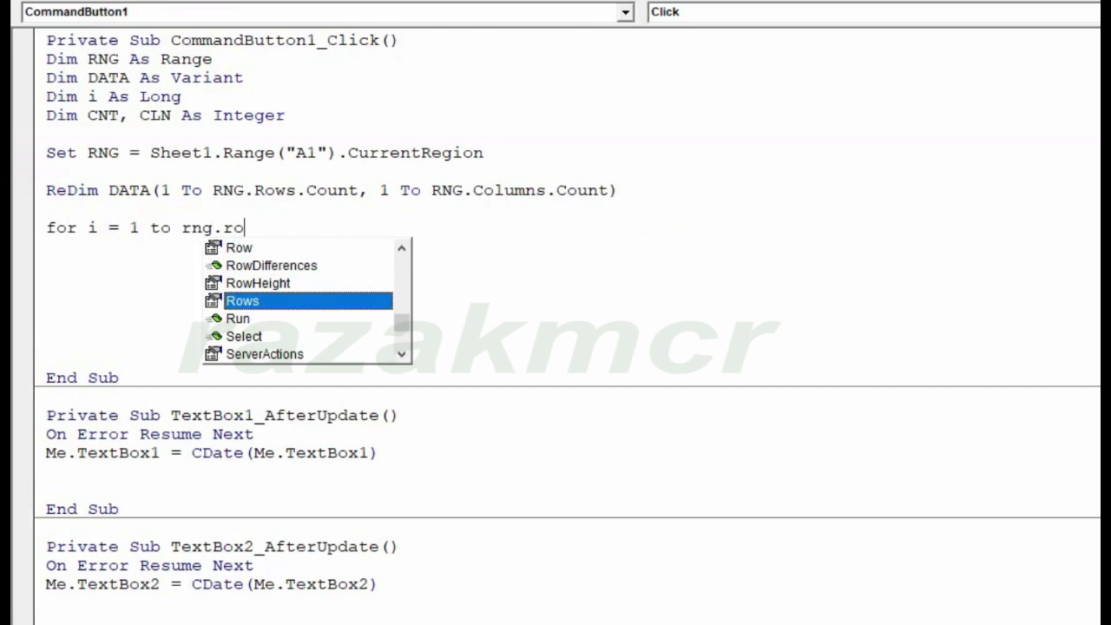
key(Tab)
text(.cou)
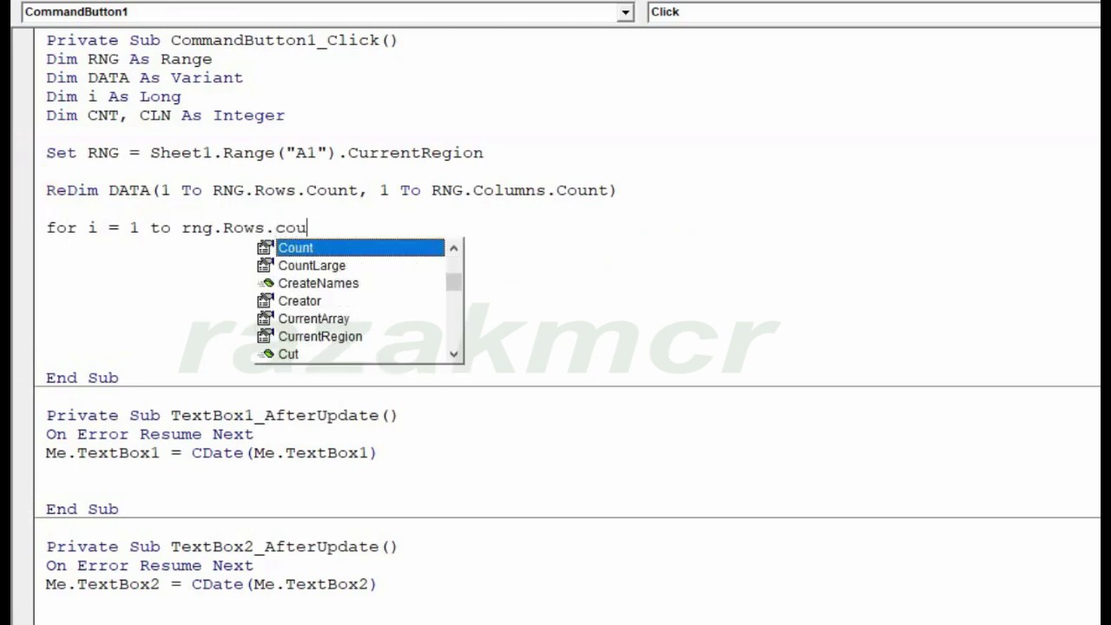
text(nt)
key(Tab)
key(Return)
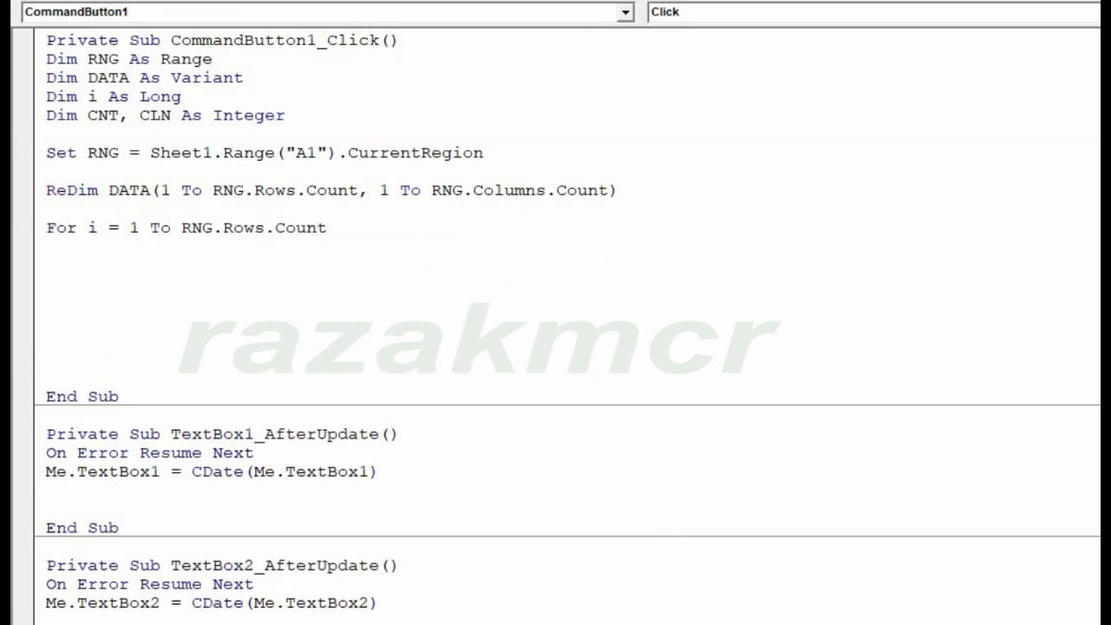
key(Return)
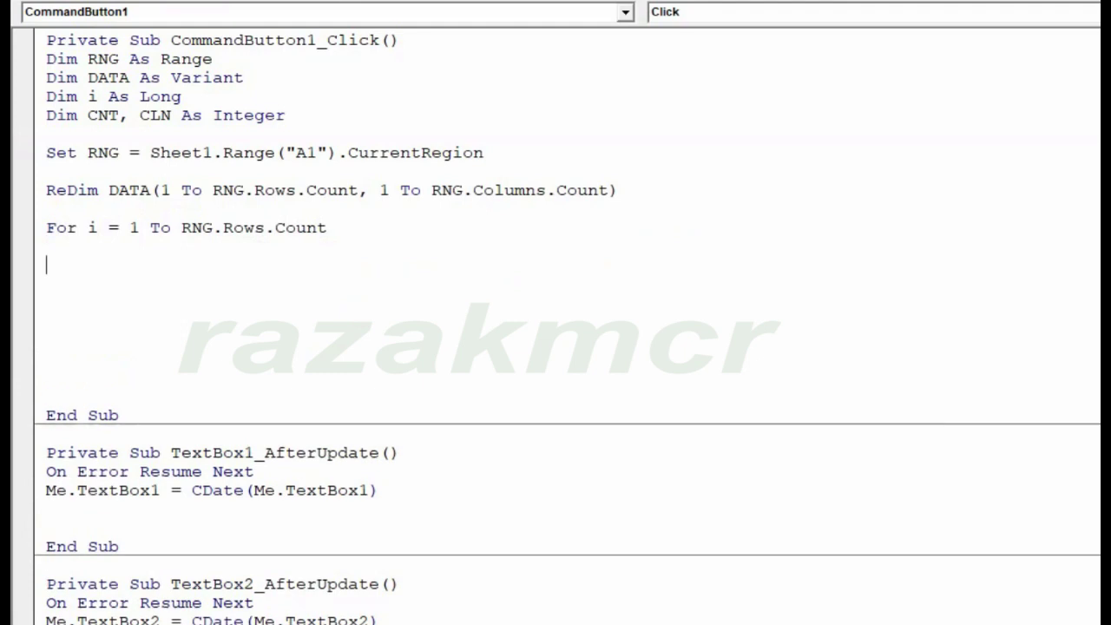
Step: Start the If test with Sheet1.Cells(i,"A") >= CDate(Me.TextBox1)
text(if shee)
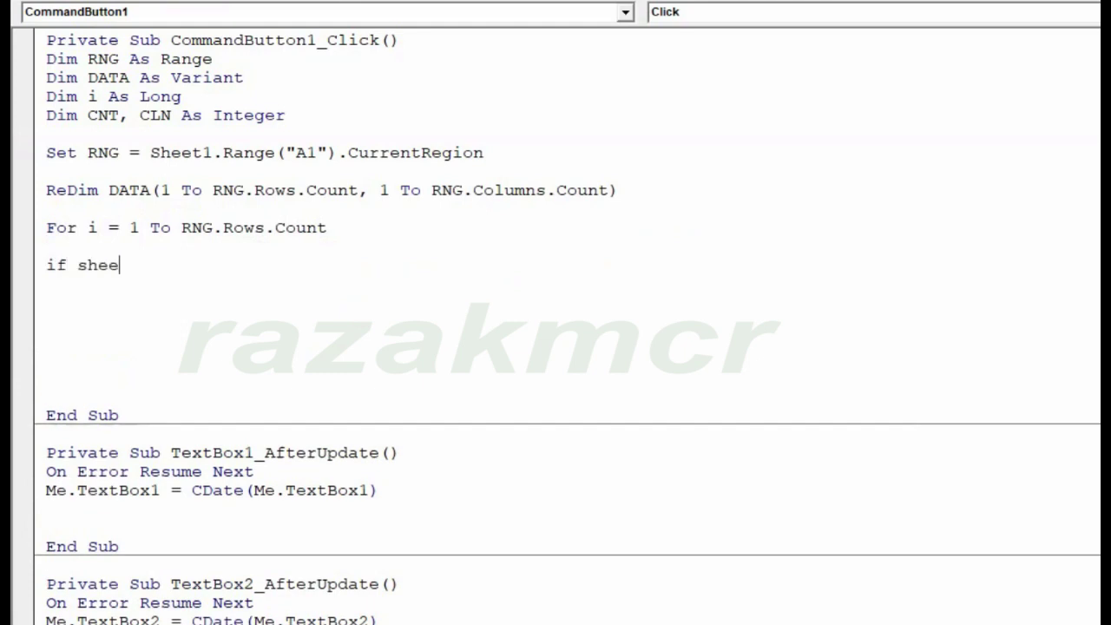
text(t1.ce)
key(Tab)
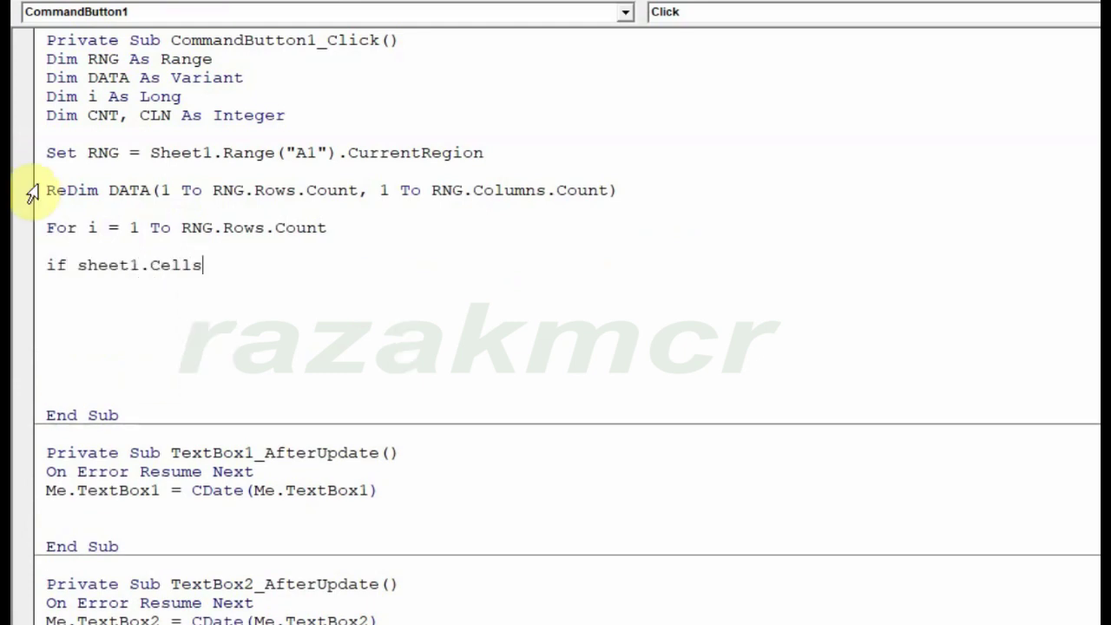
text(9i,")
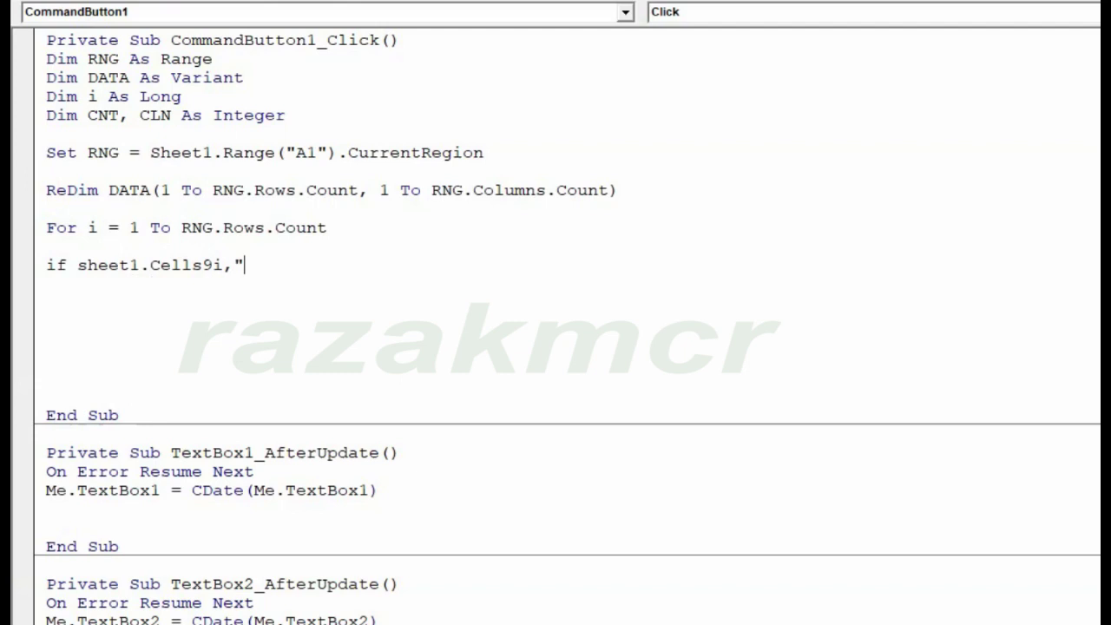
text(A"))
key(Left)
key(Left)
key(Left)
key(Left)
key(Left)
key(Left)
key(BackSpace)
text(()
key(Right)
key(Right)
key(Right)
key(Right)
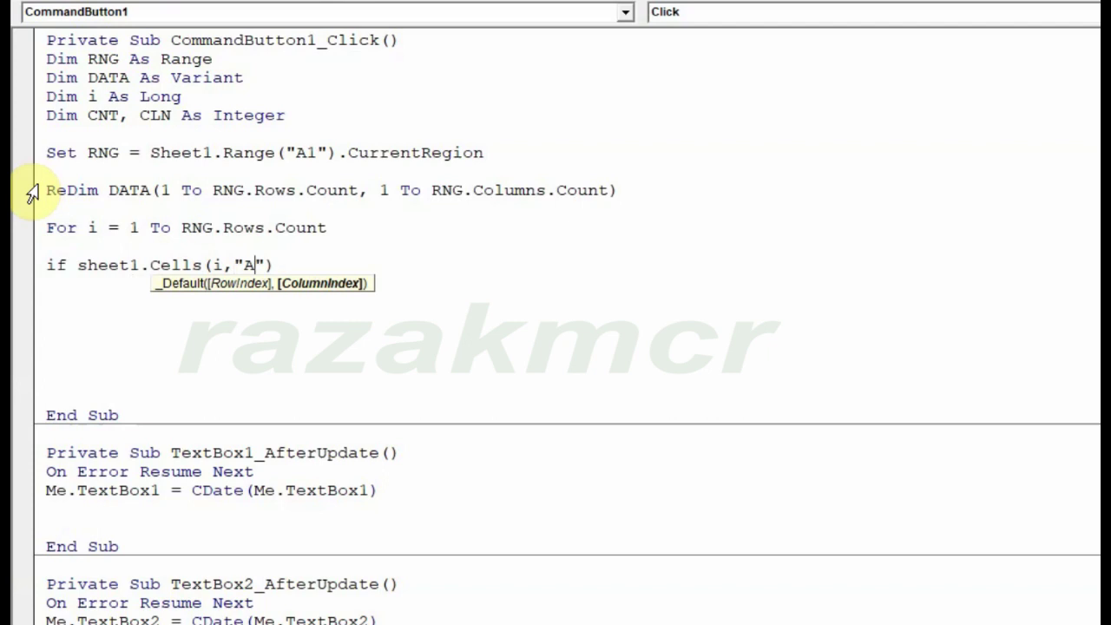
key(Right)
key(Right)
text(>)
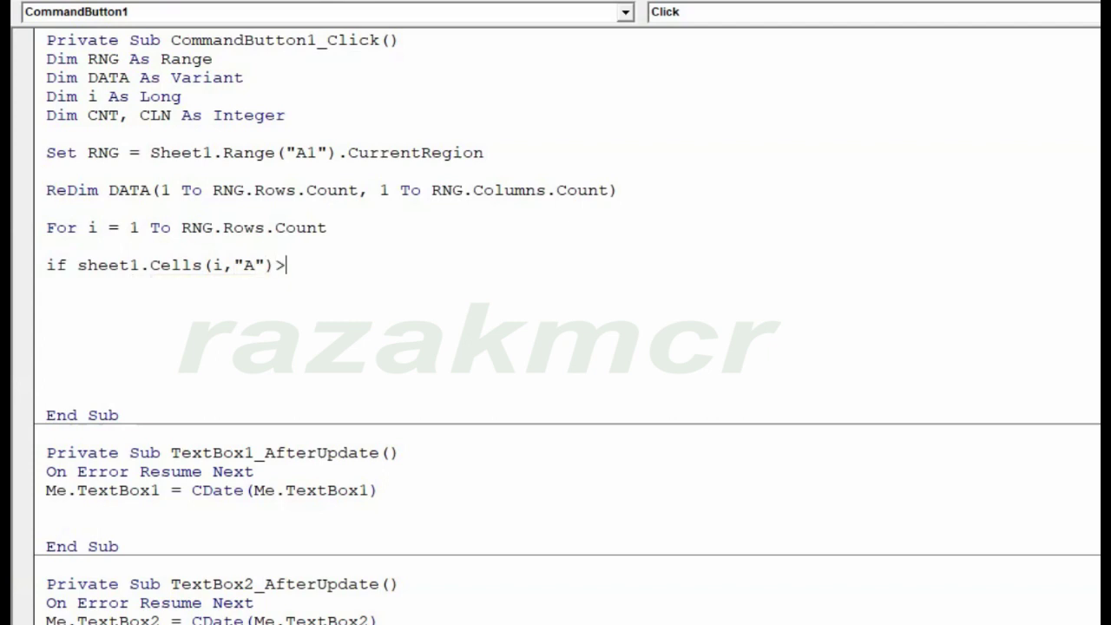
text(= d)
key(BackSpace)
text(cd)
text(ate(m)
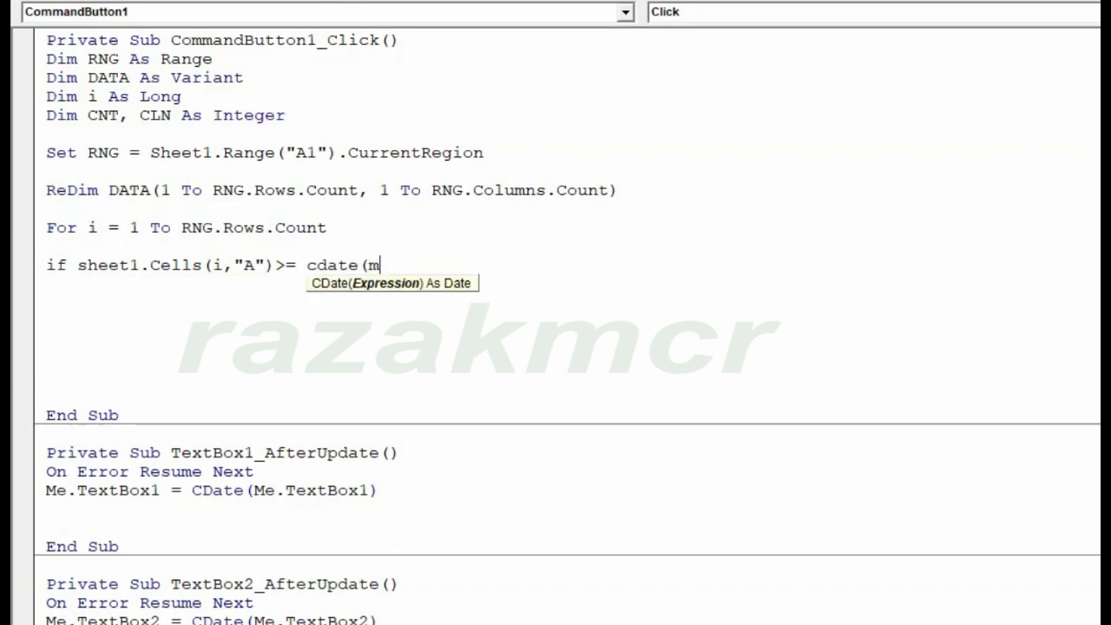
text(e.te)
key(Tab)
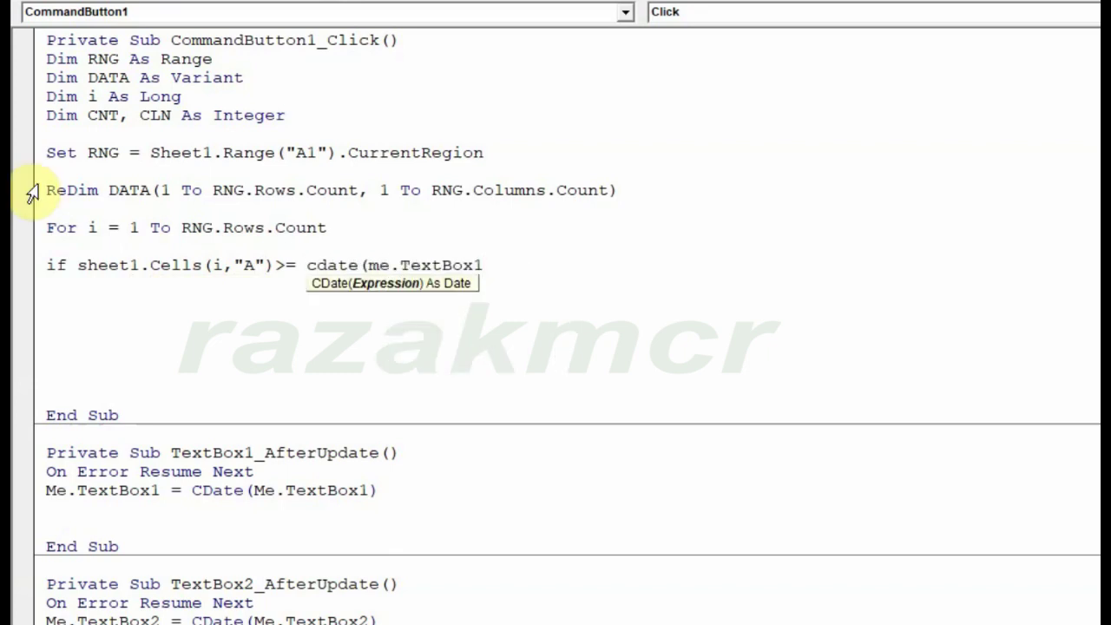
Step: Complete the condition with And Sheet1.Cells(i,"A") <= CDate(Me.TextBox2) Then
text() a)
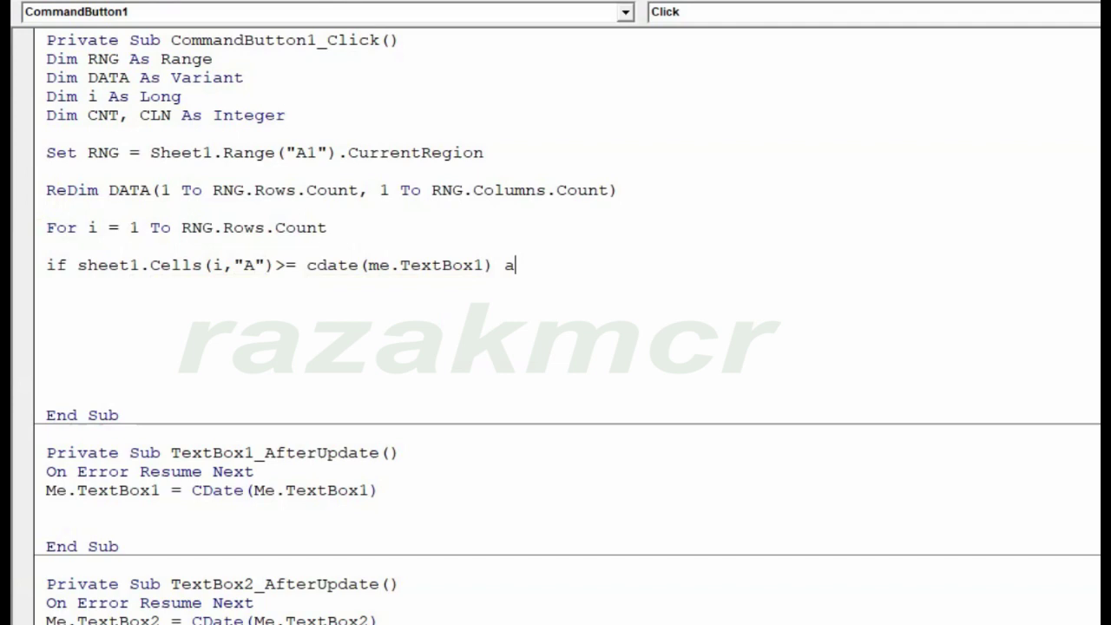
text(nd s)
text(heet1.)
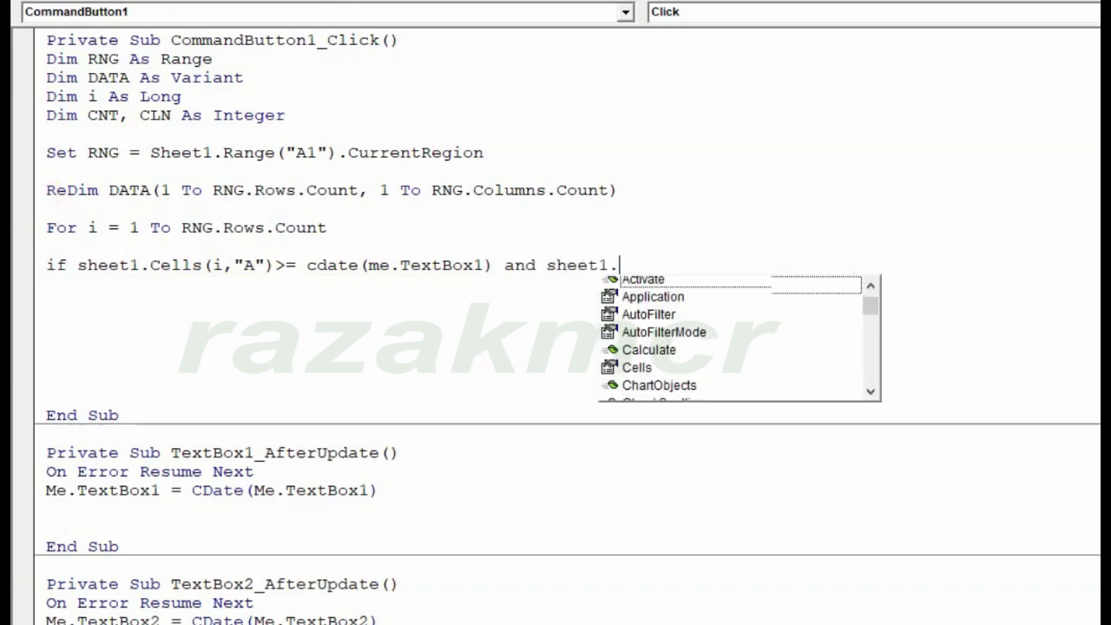
text(ce)
key(Tab)
text((i)
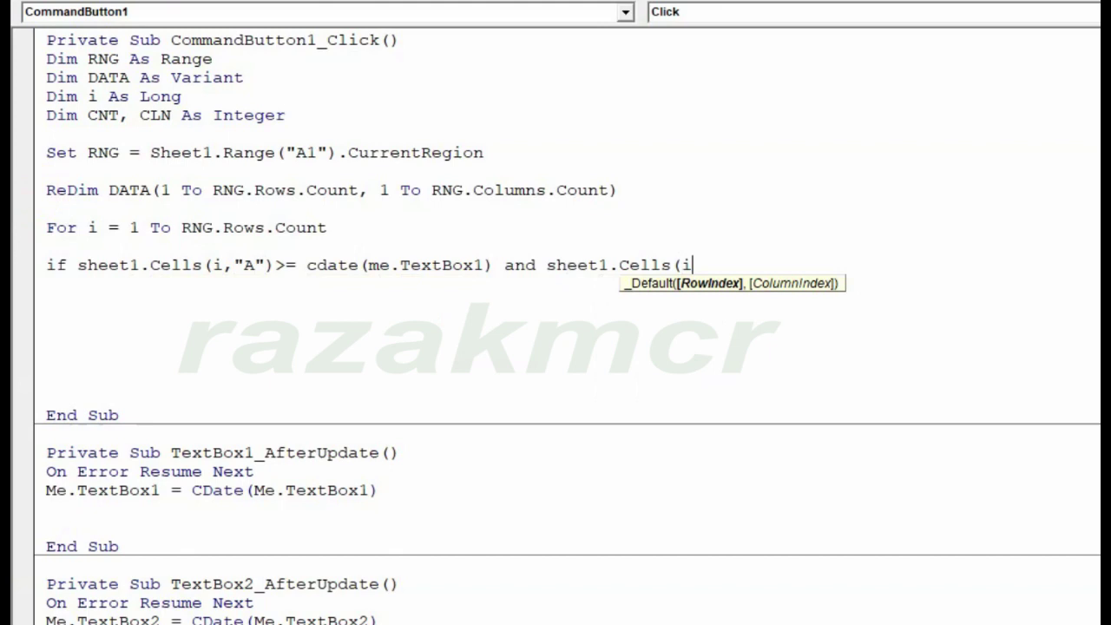
text(,")
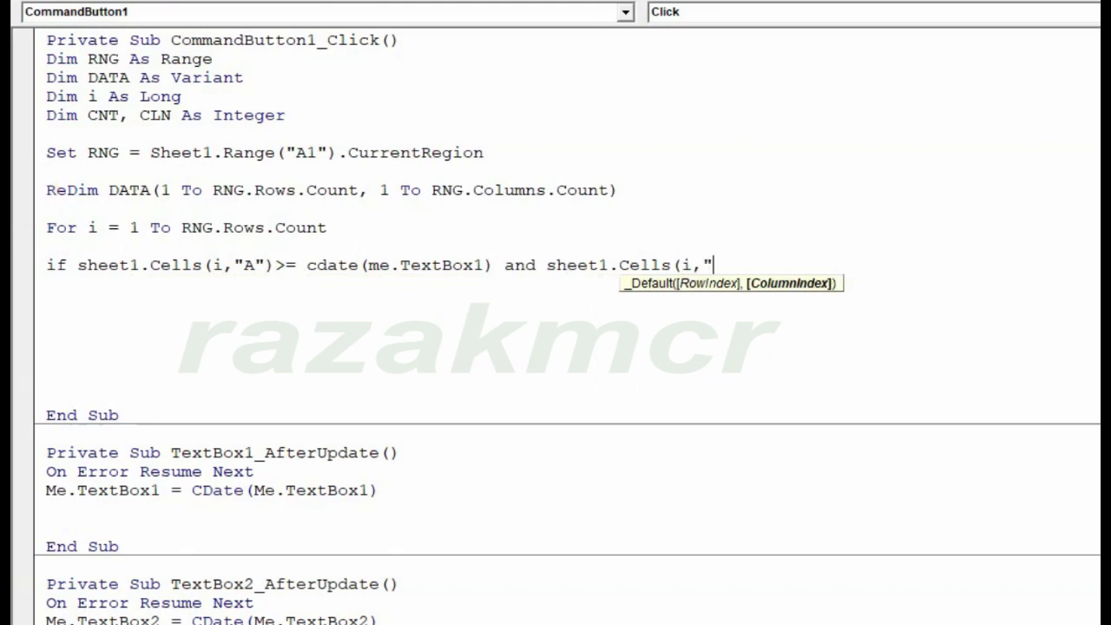
text(A"))
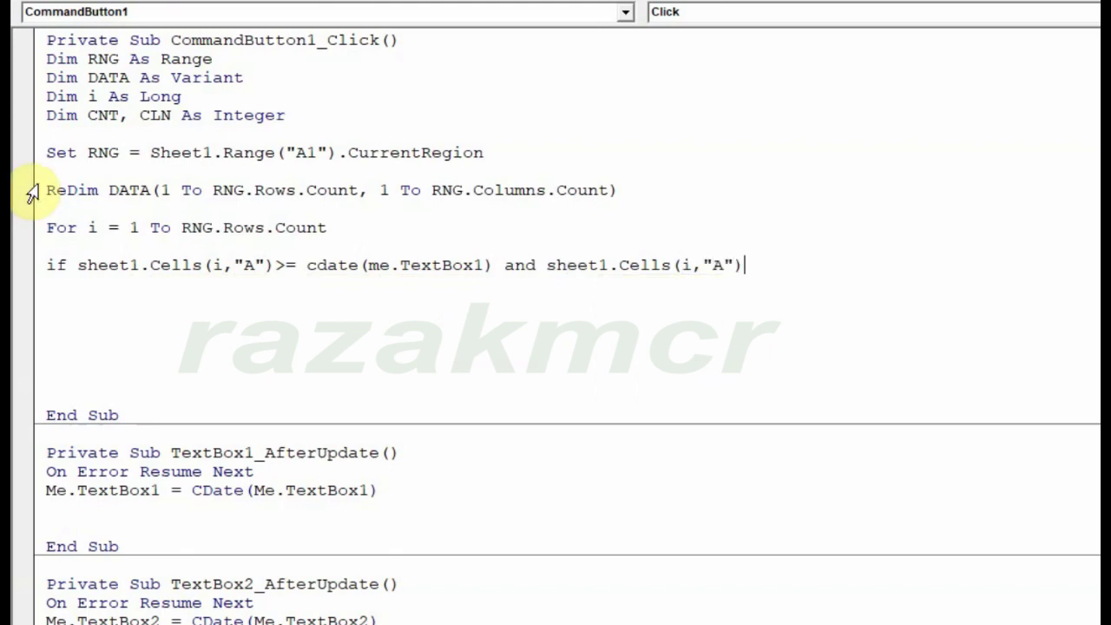
text(<=)
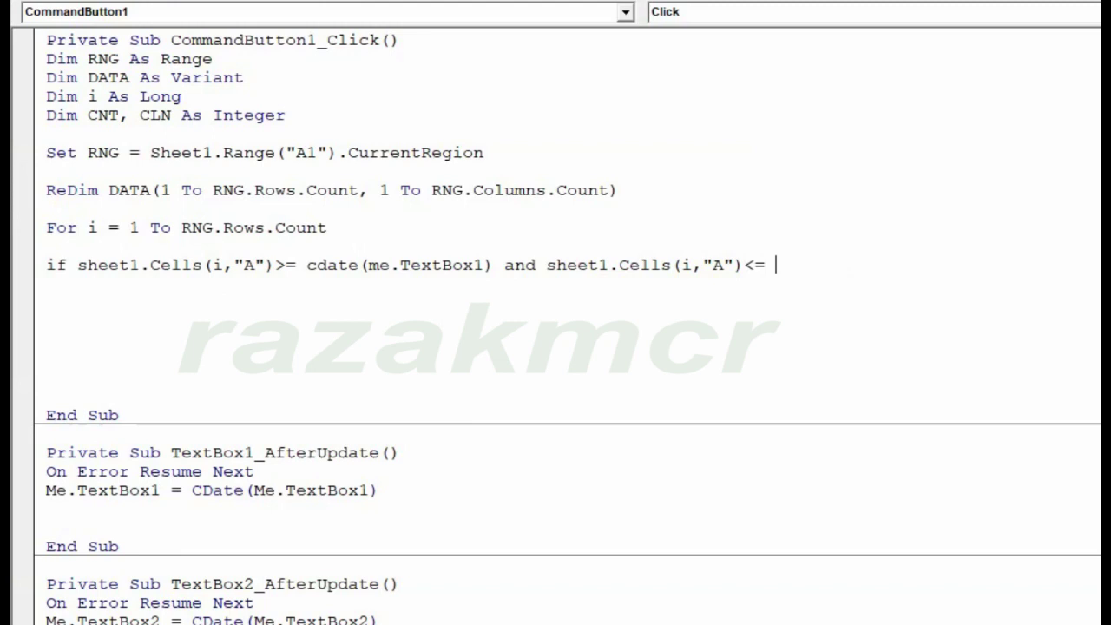
text( cdate()
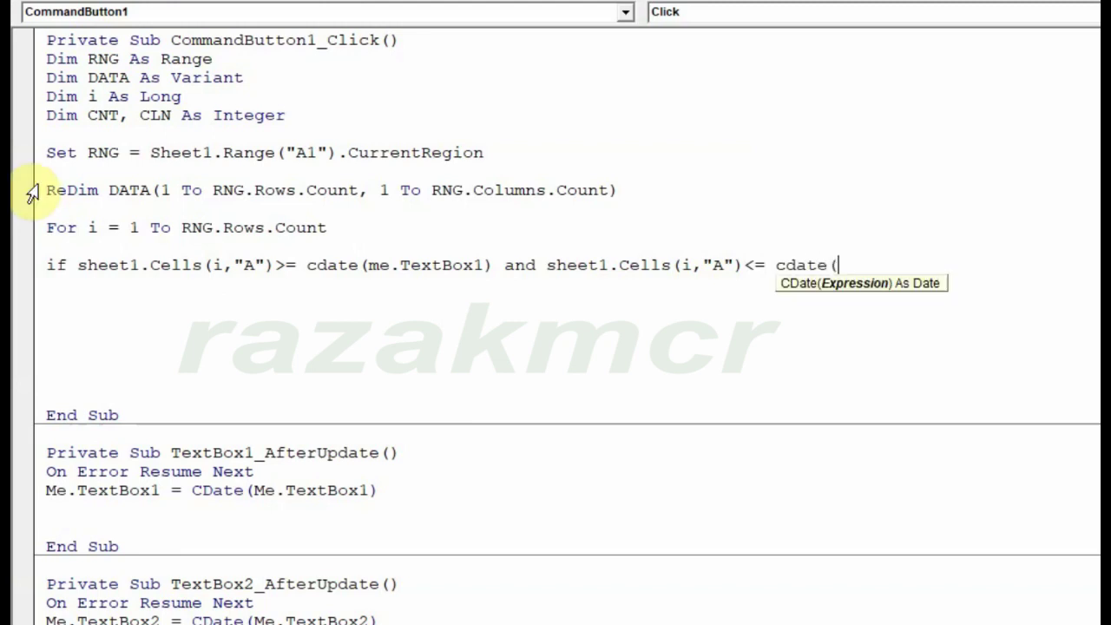
text(me.)
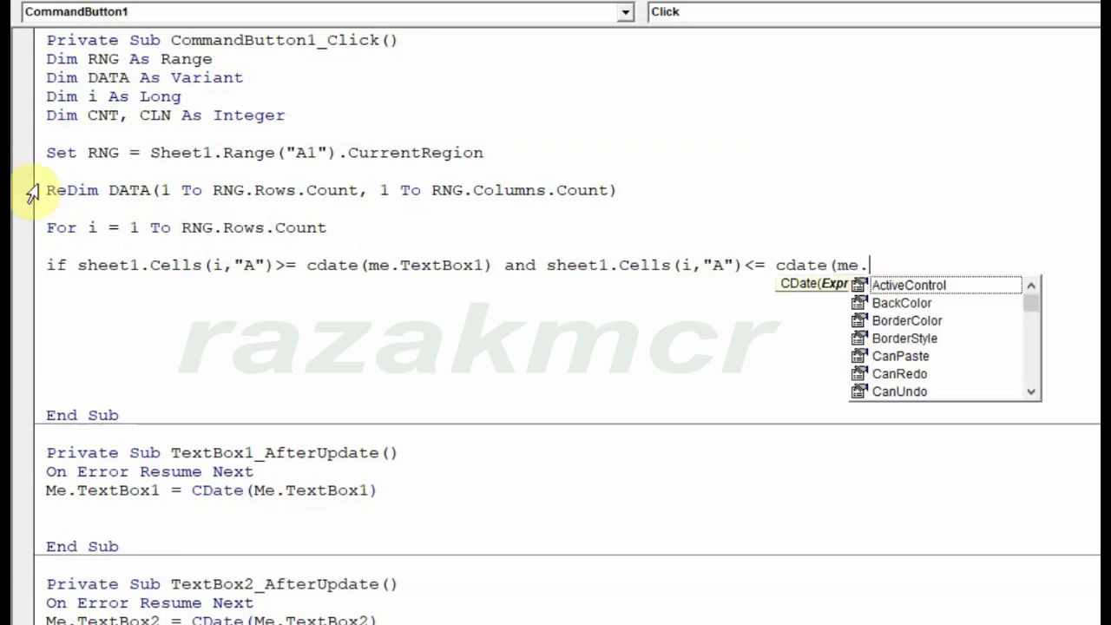
text(te)
key(Down)
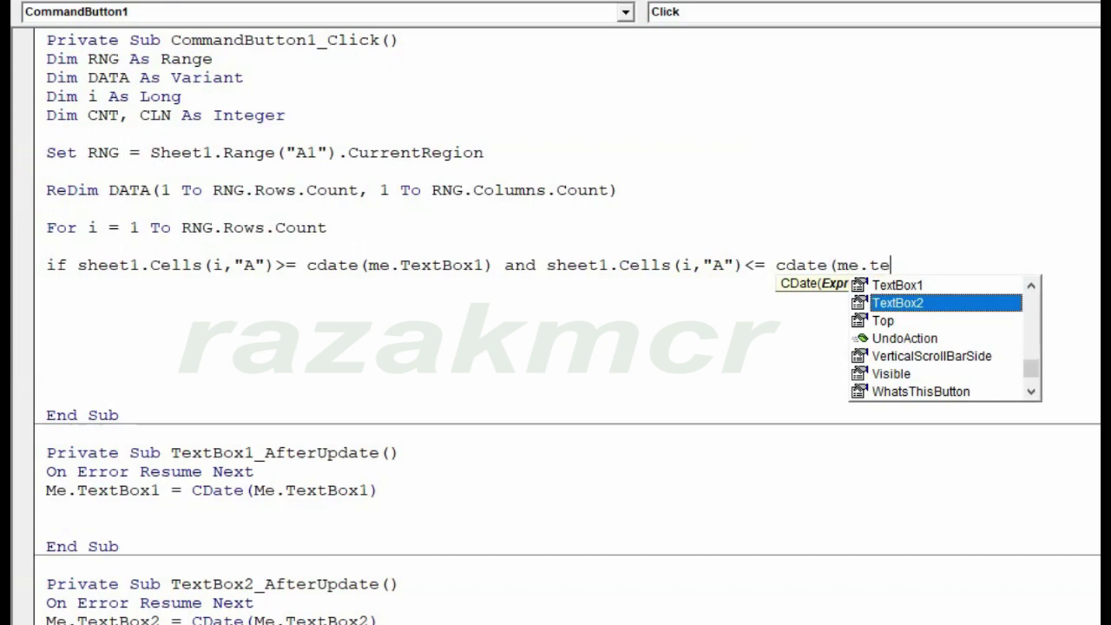
key(Tab)
text() th)
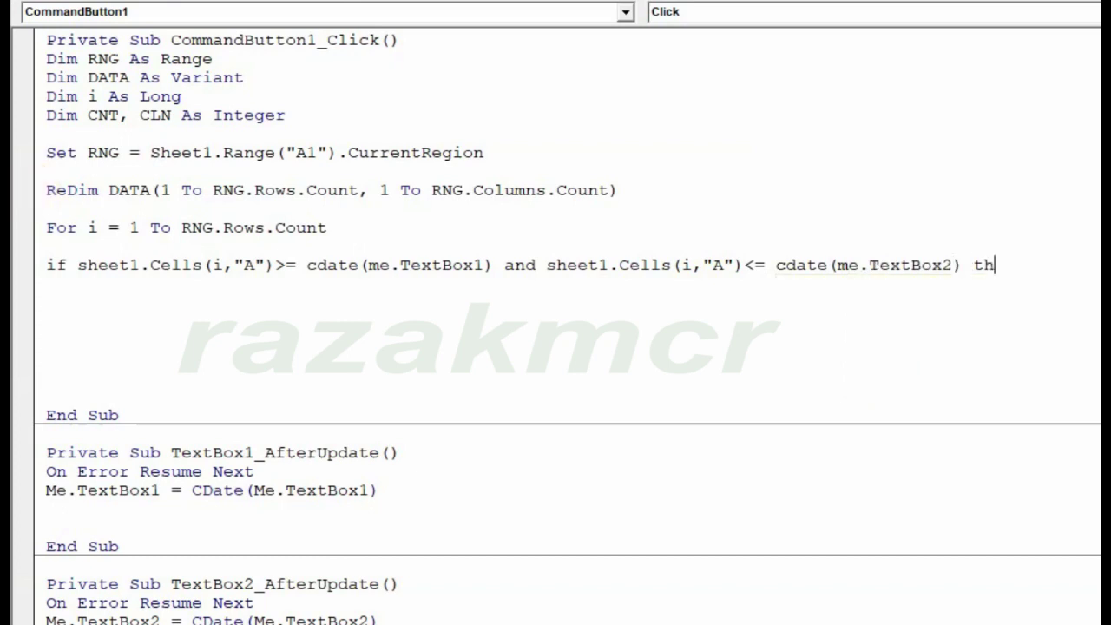
text(en)
key(Return)
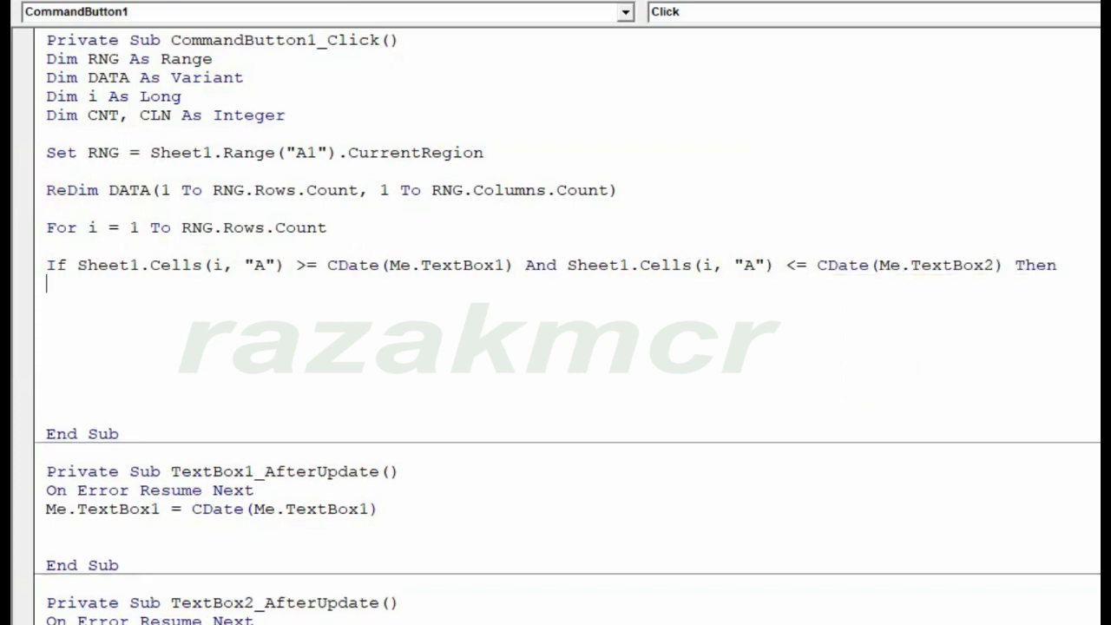
Step: Add On Error Resume Next and CNT = CNT + 1 inside the If block
click(46, 246)
text(on err)
text(or resum)
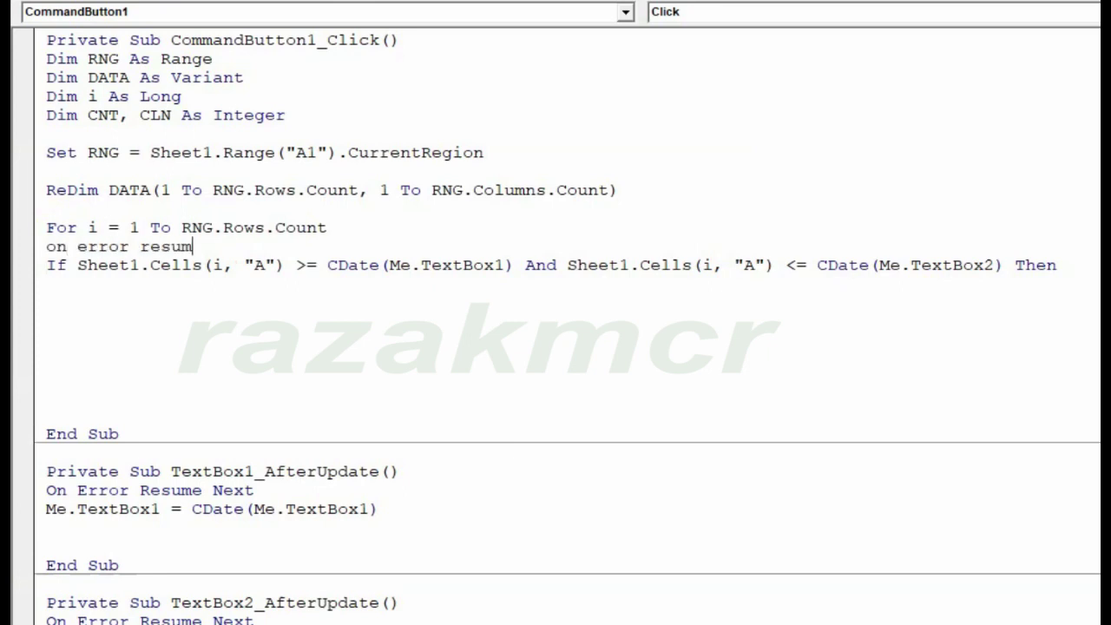
text(e next)
key(Down)
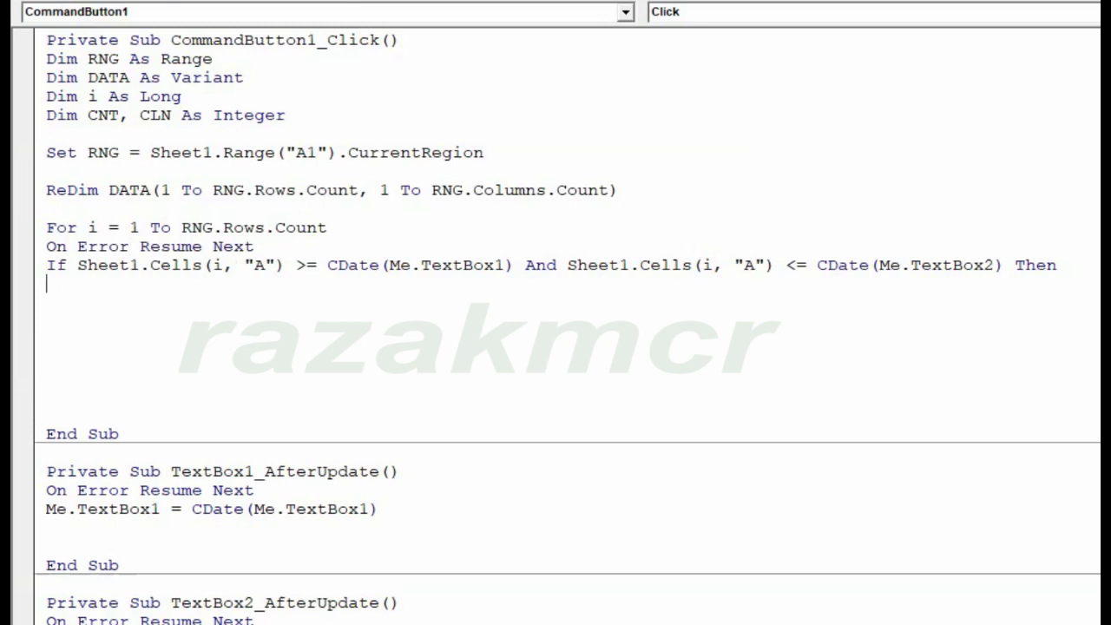
key(Down)
key(Return)
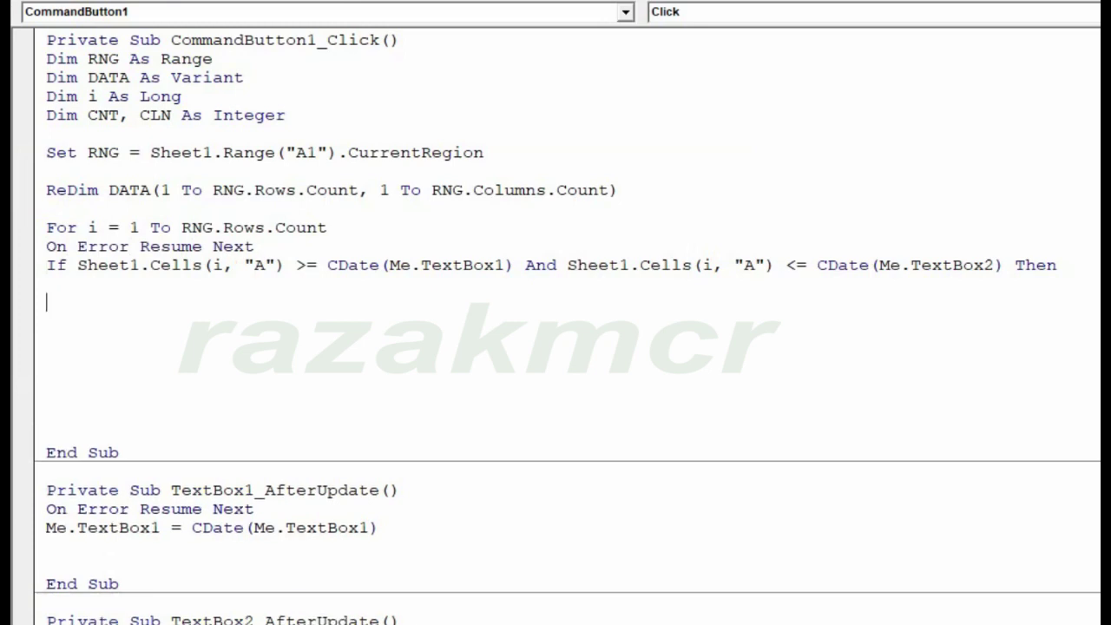
text(cnt=c)
text(nt+1)
key(Return)
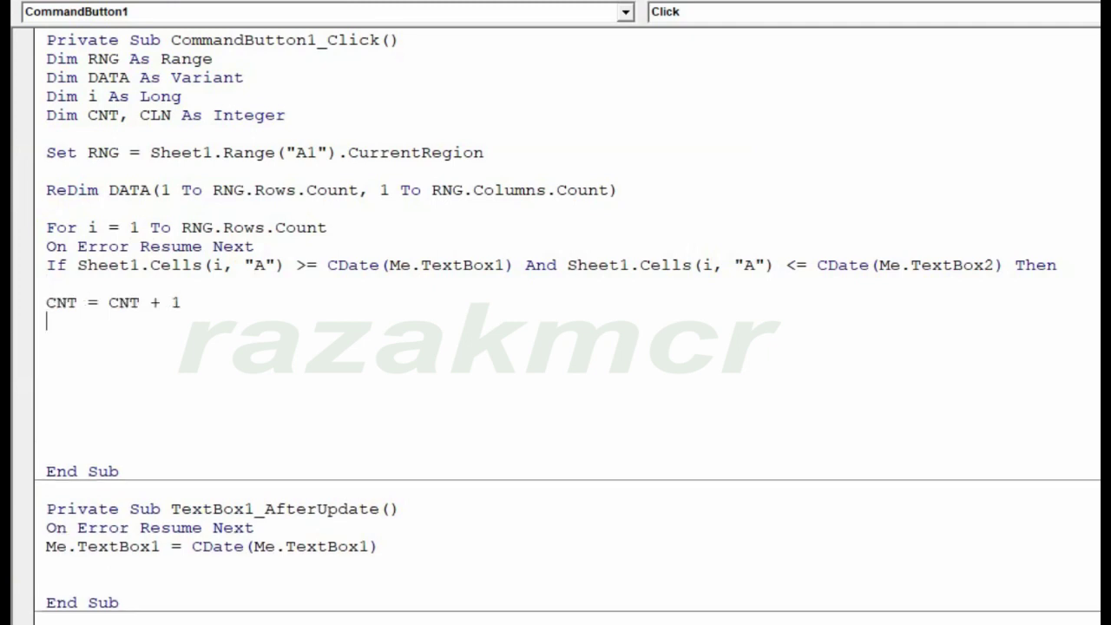
Step: Open the inner loop For CLN = 1 To RNG.Columns.Count
key(Return)
text(for c)
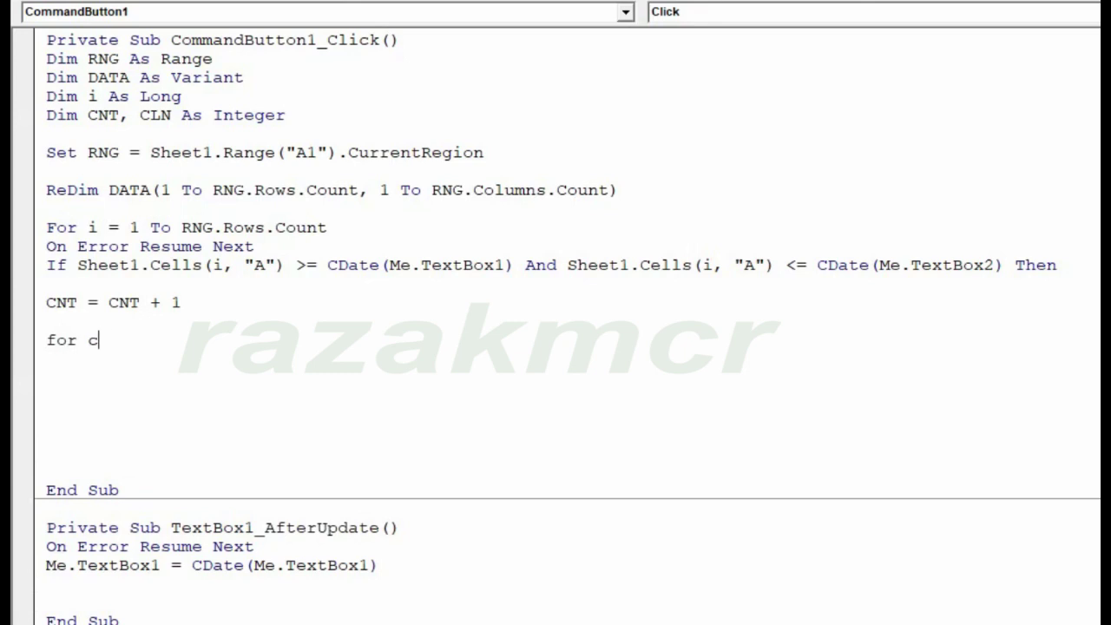
text(ln = 1 )
text(to rng)
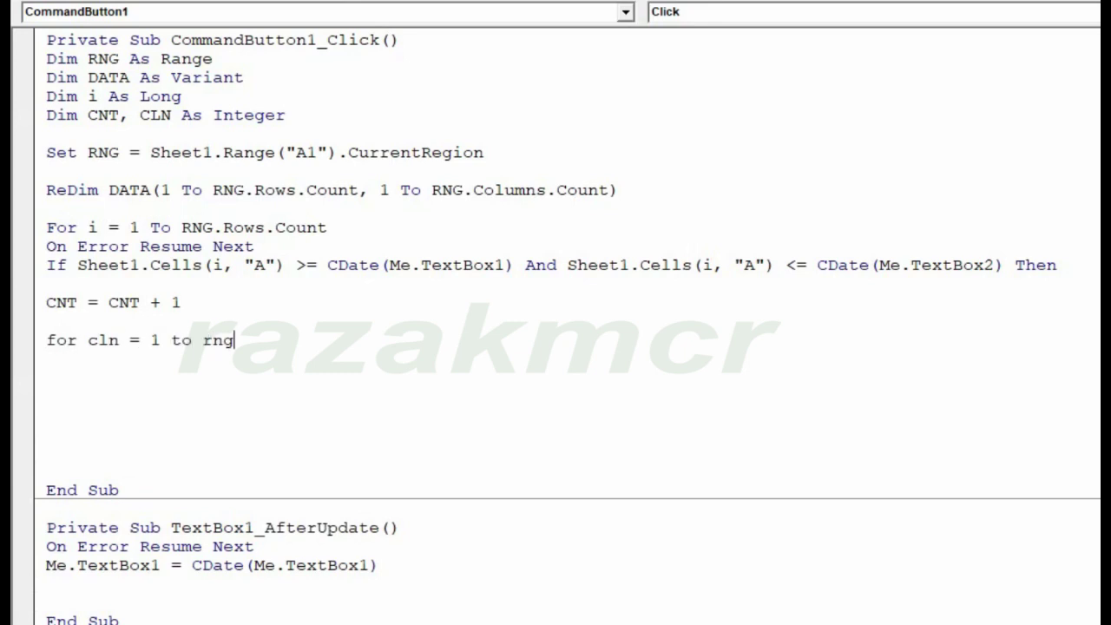
text(.colum)
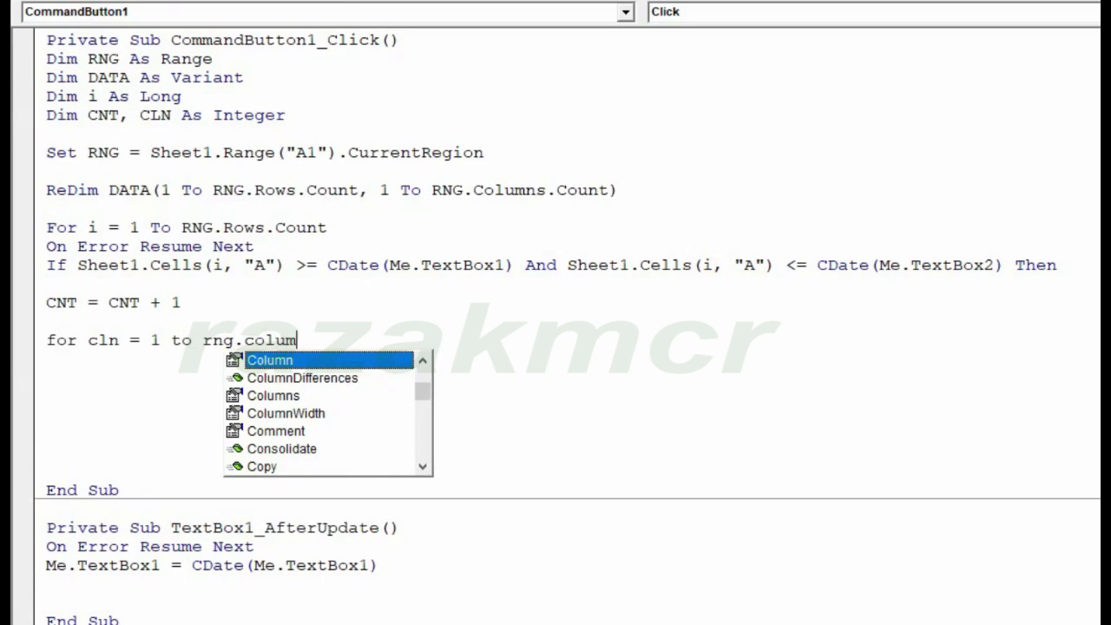
text(ns)
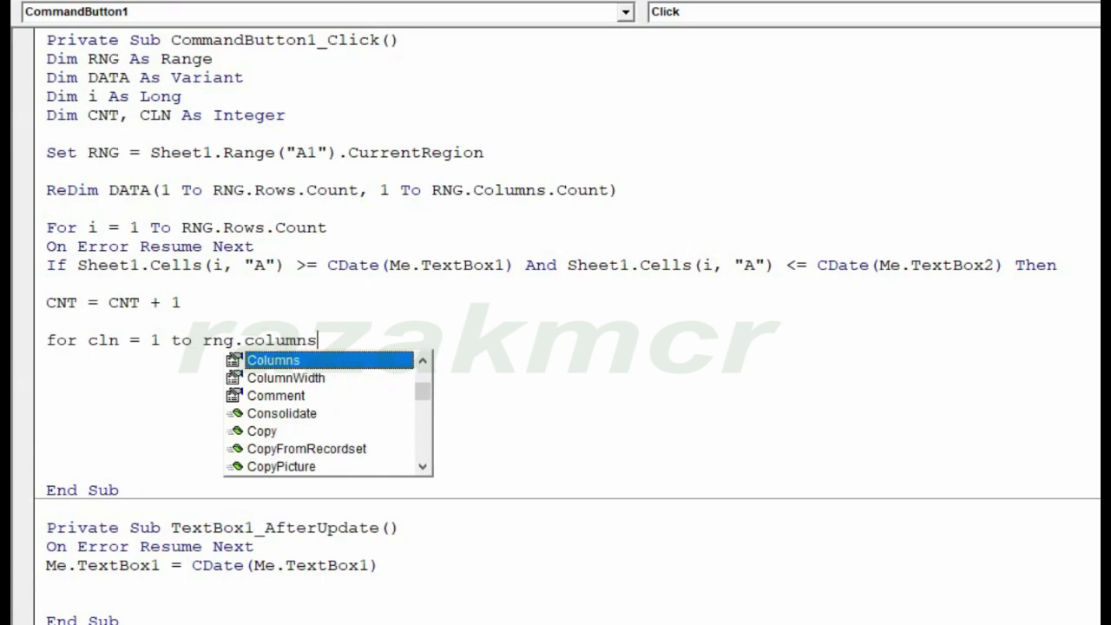
key(Tab)
text(.coun)
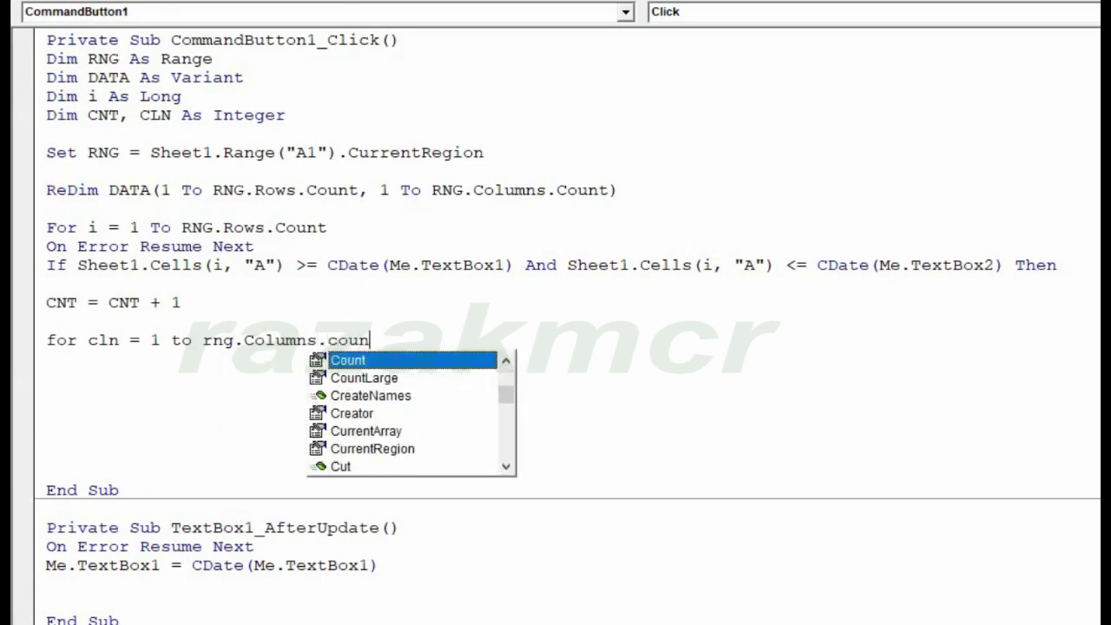
text(t)
key(Return)
key(Return)
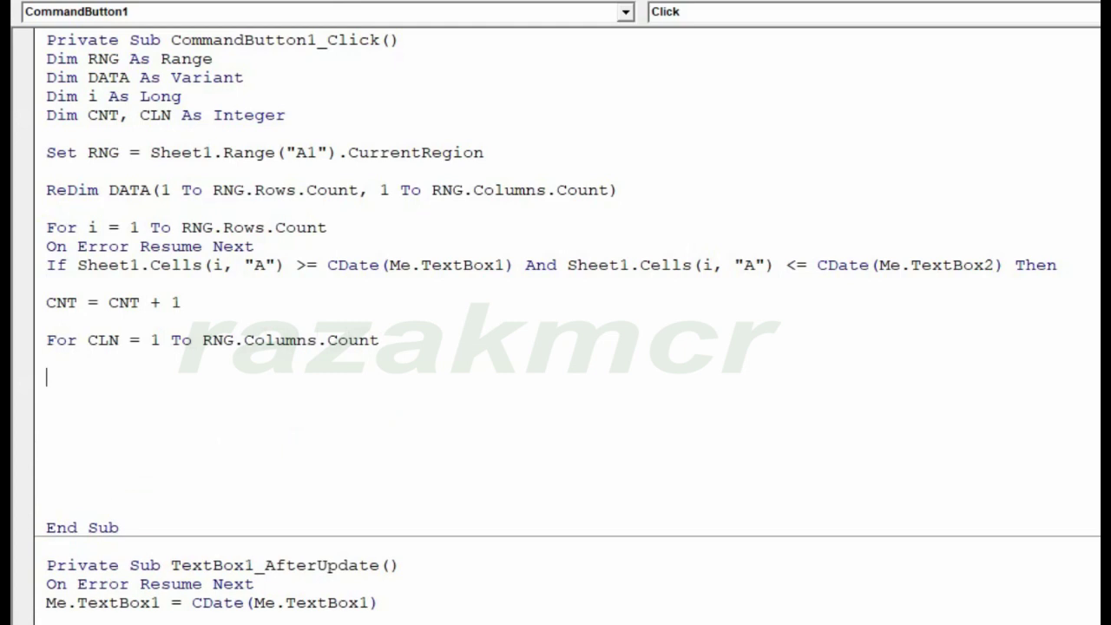
Step: Assign DATA(CNT + 1, CLN) = Sheet1.Cells(i, CLN) inside the column loop
text(dat)
text(a()
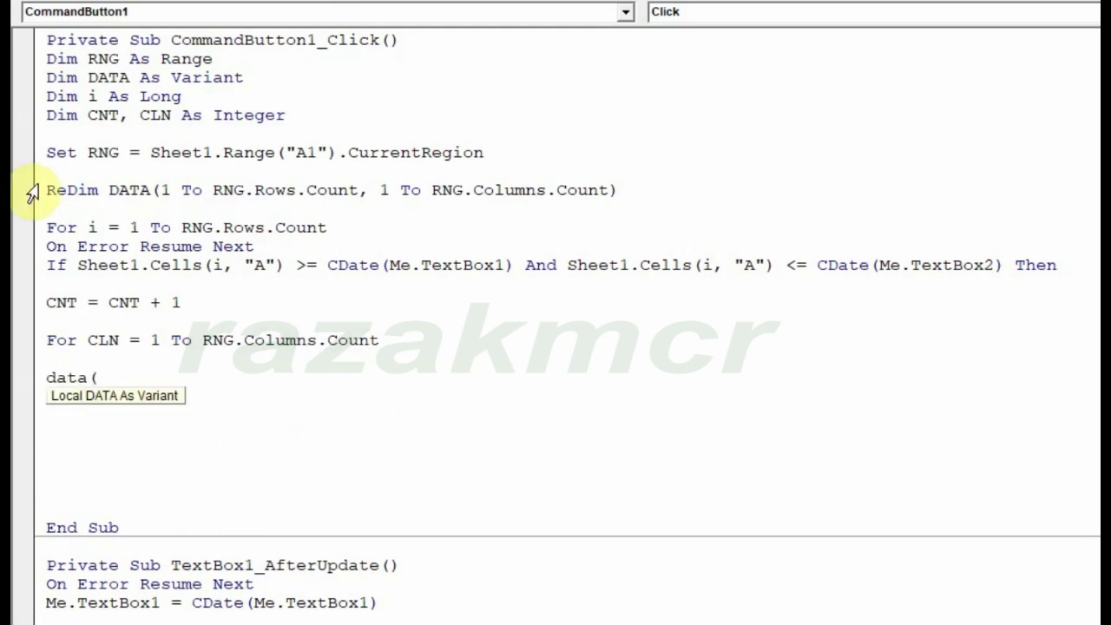
text(cnt)
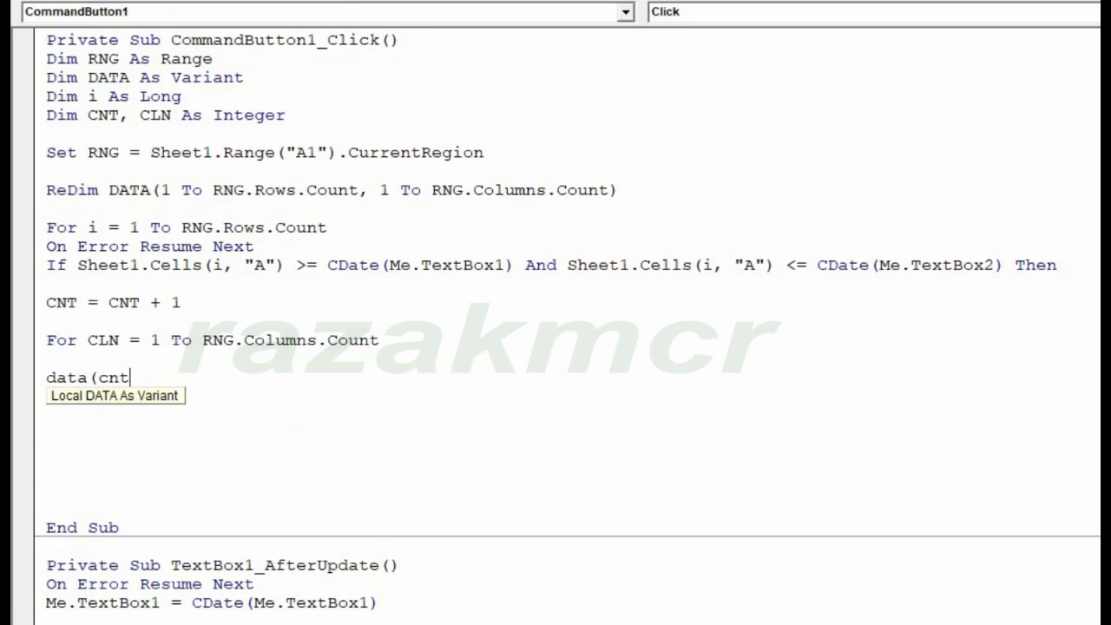
text(+1,)
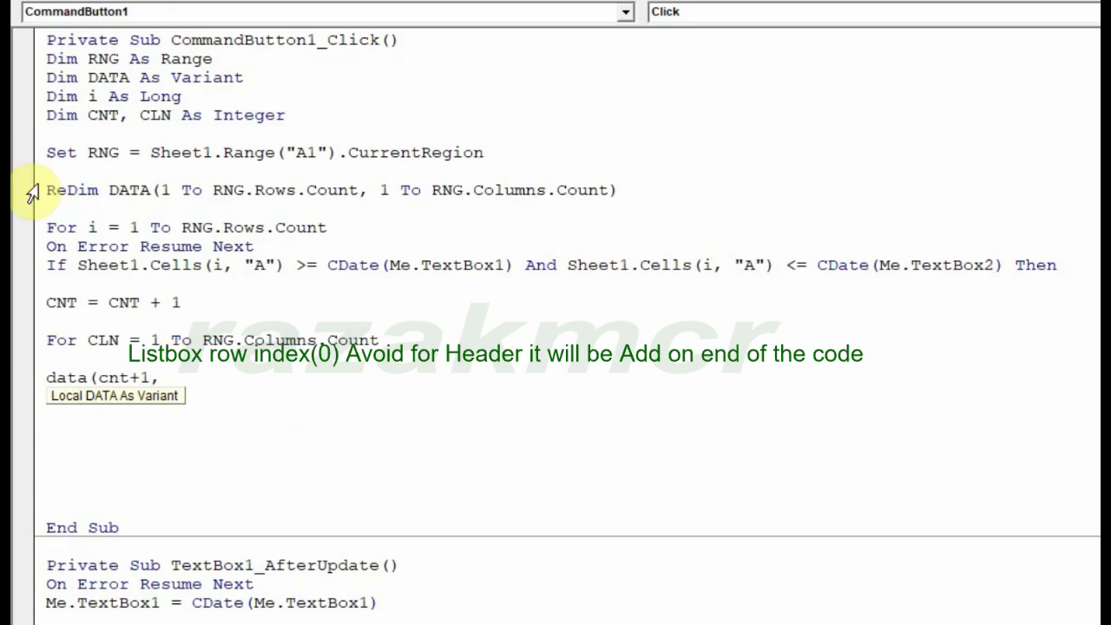
text(cln)
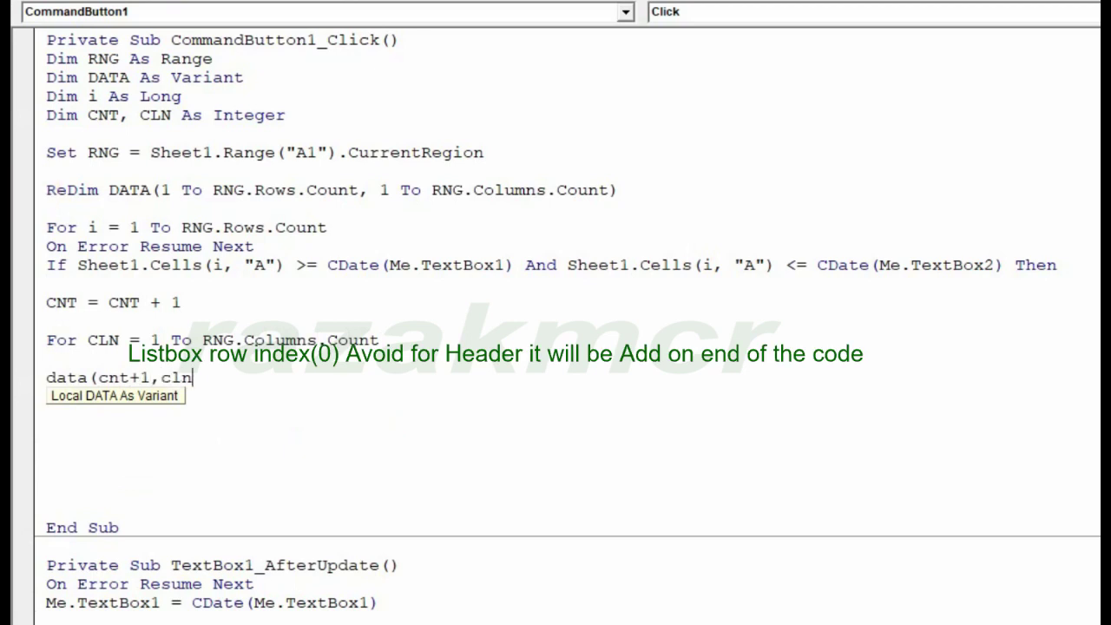
text()=s)
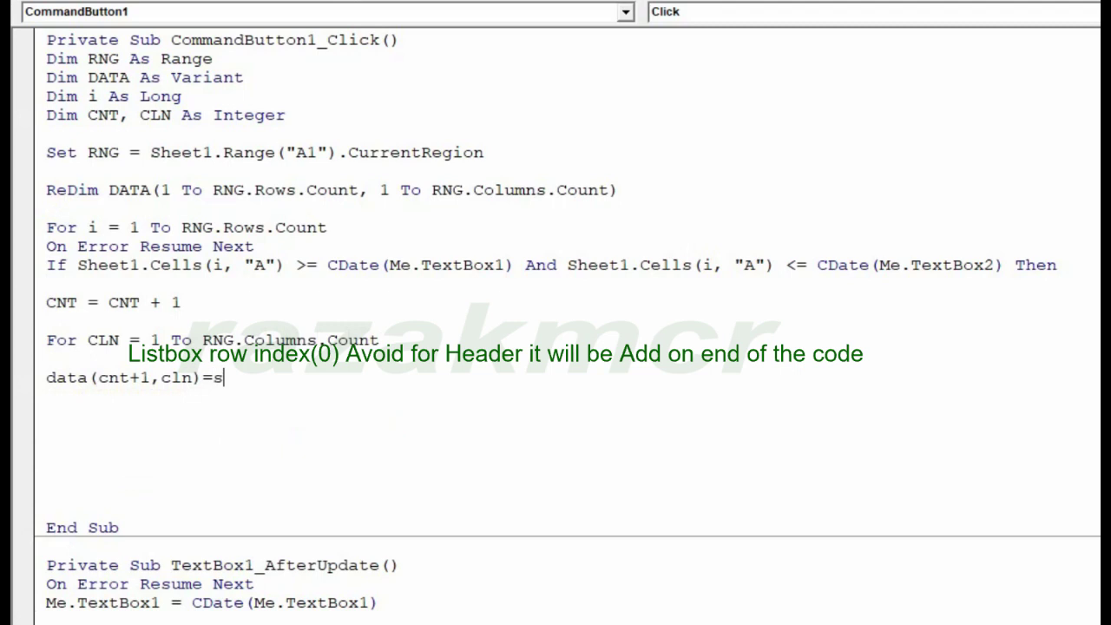
text(heet1.ce)
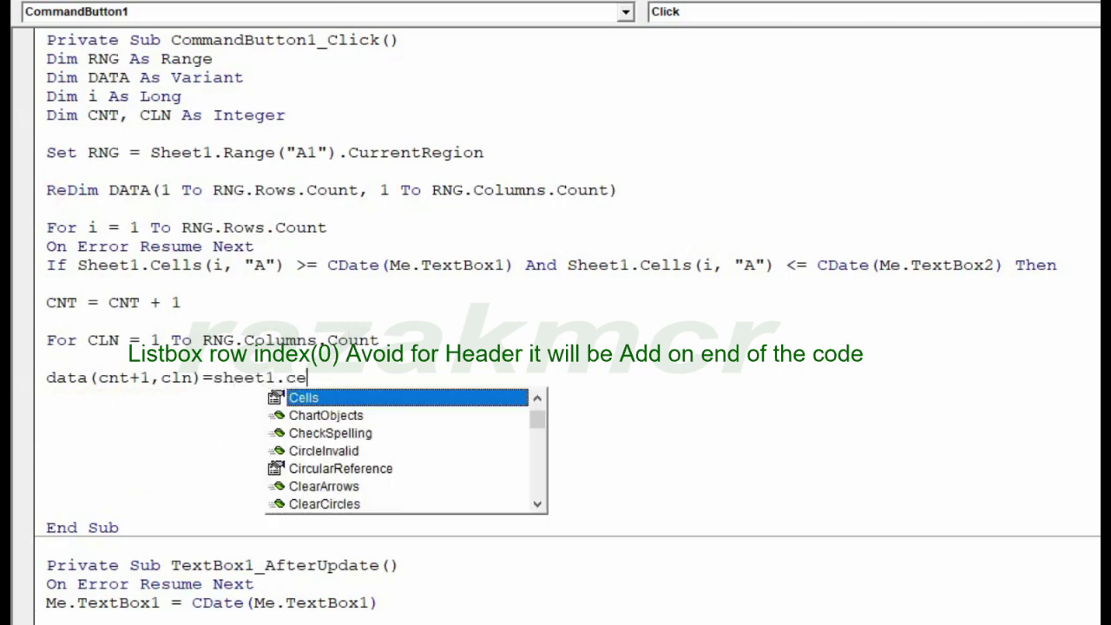
key(Tab)
text((i,)
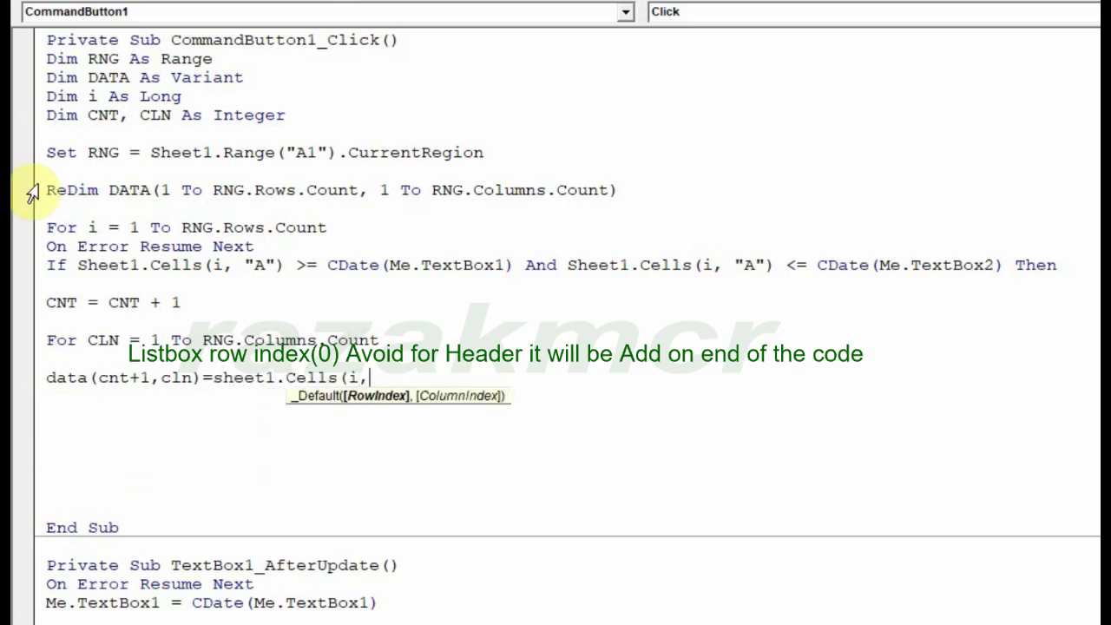
text(cln))
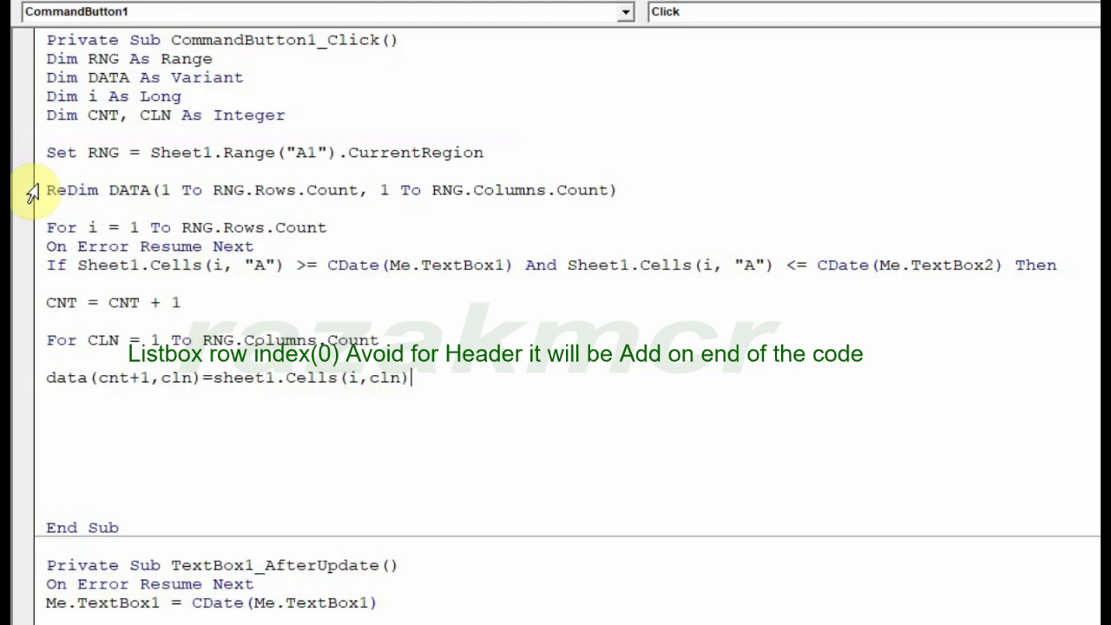
key(Return)
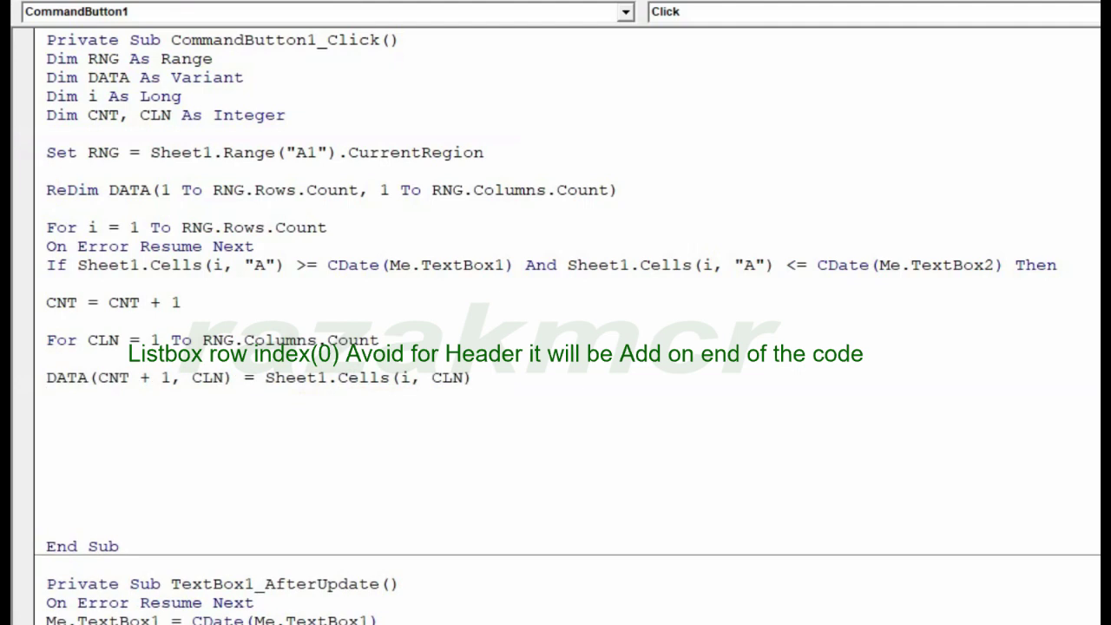
Step: Close the blocks with Next CLN, End If and Next i
key(Return)
text(next )
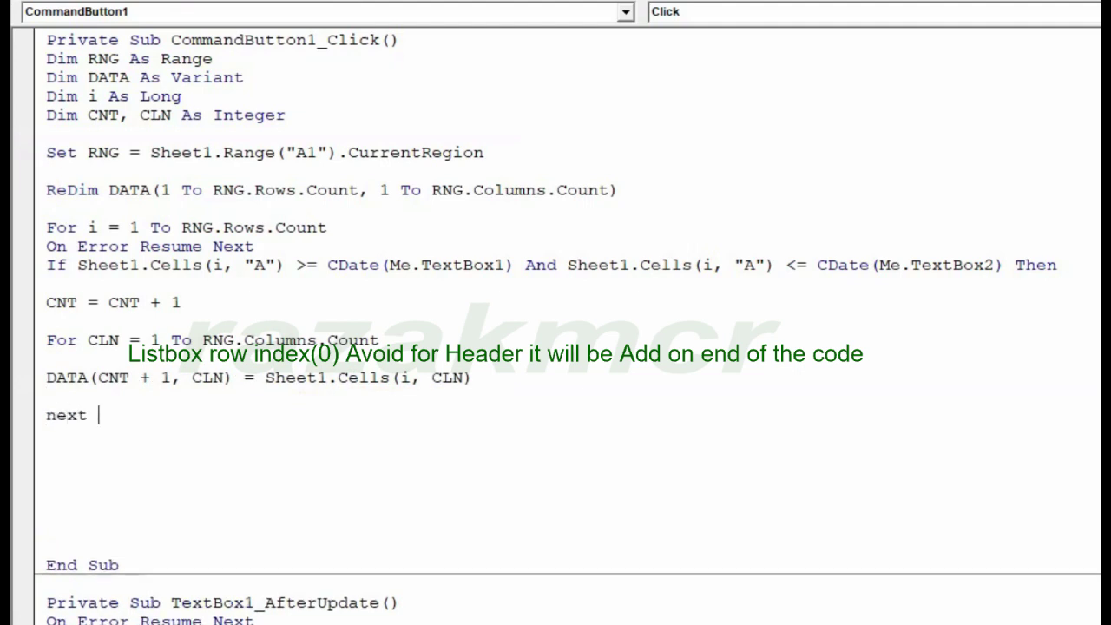
text(cln)
key(Return)
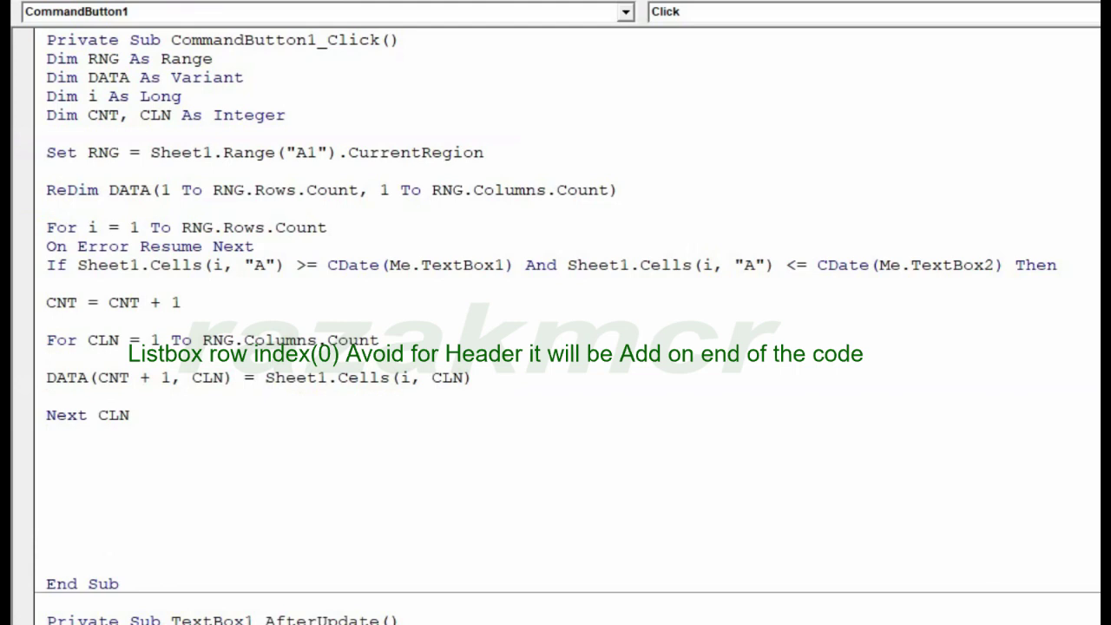
text(next)
key(BackSpace)
key(BackSpace)
key(BackSpace)
key(BackSpace)
text(end if)
key(Return)
text(nex)
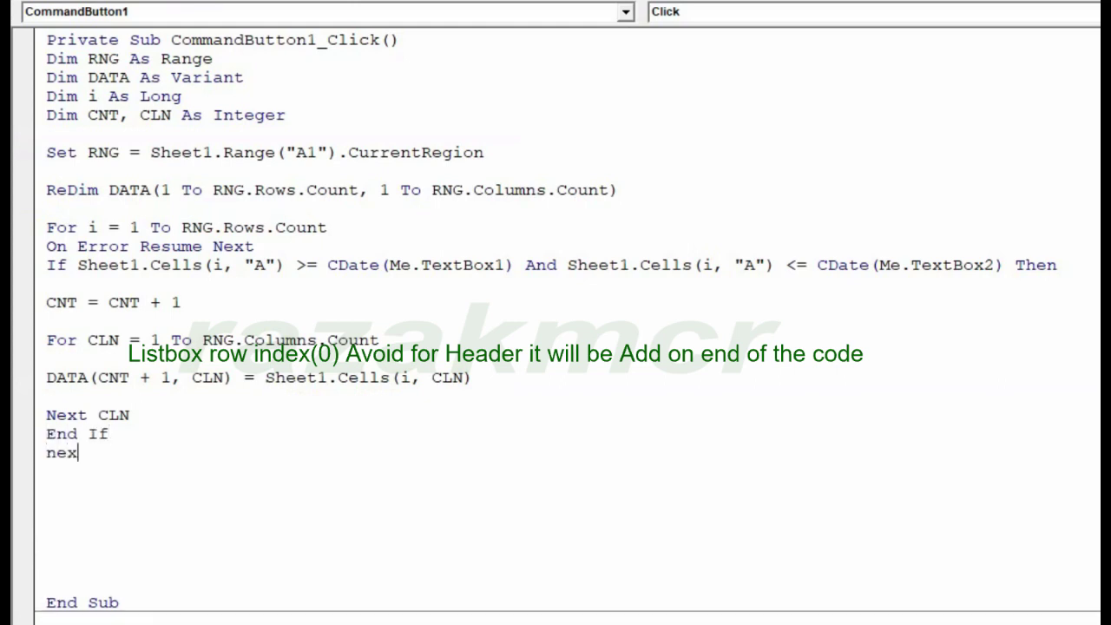
text(t i)
key(Return)
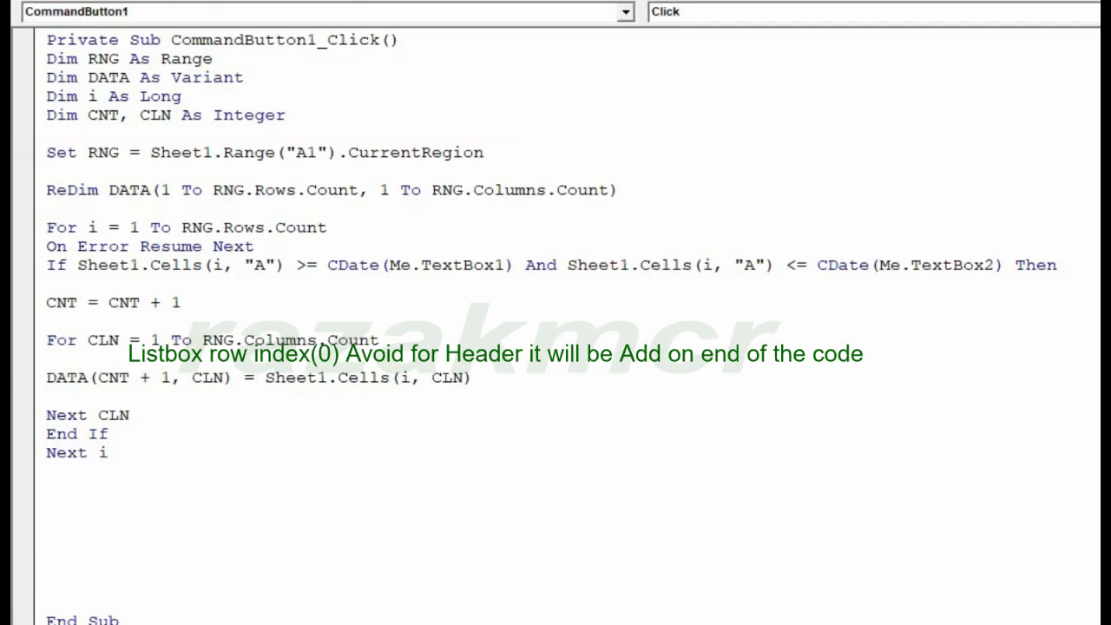
Step: Assign Me.ListBox1.List = DATA below the loops
text(me)
text(.li)
key(Tab)
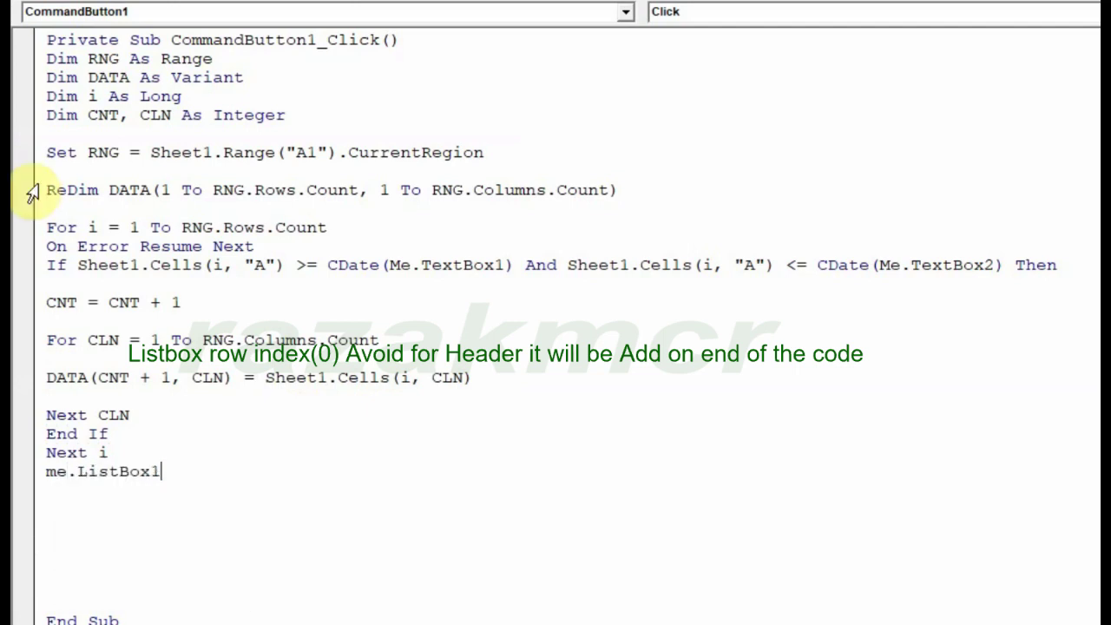
text(.list)
key(Tab)
text(=data)
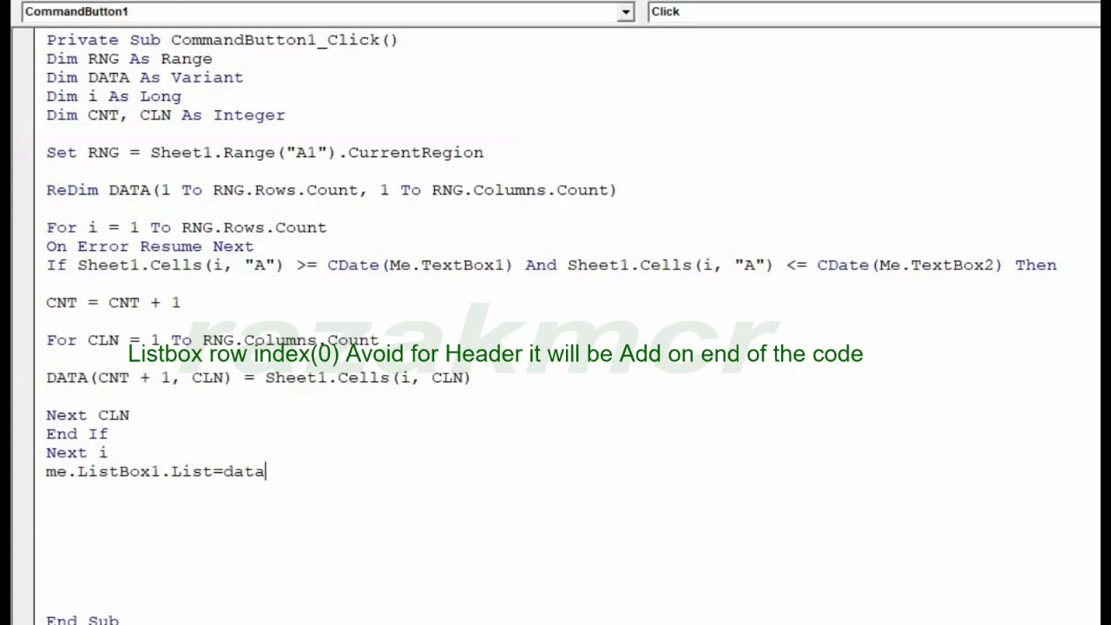
key(Return)
Step: Set Me.ListBox1.ColumnCount = CLN
text(me.)
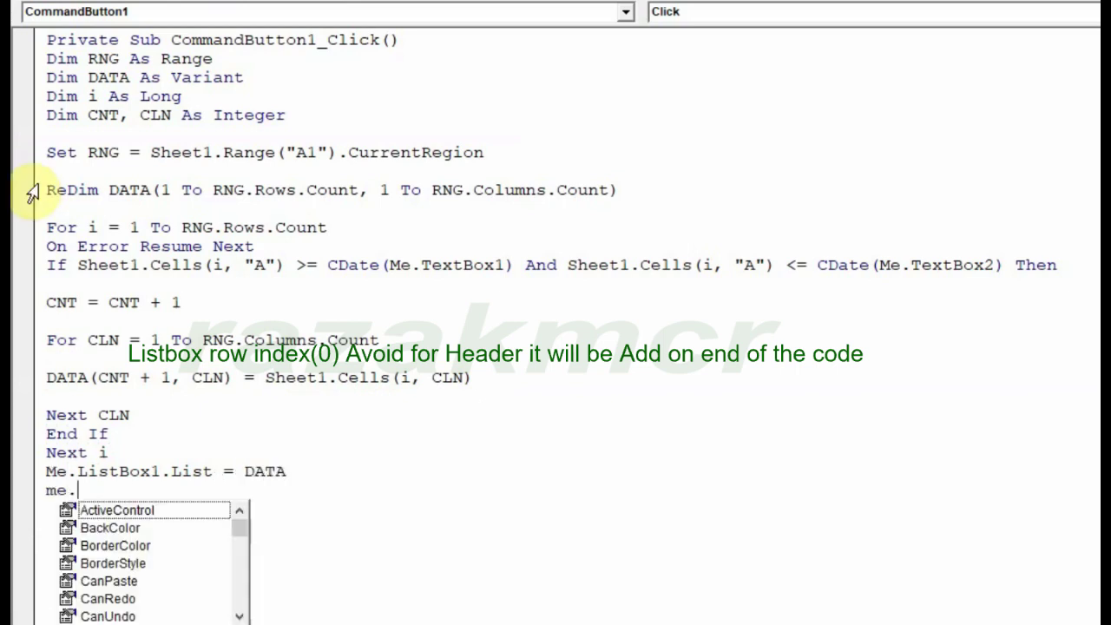
text(li)
key(Tab)
text(.)
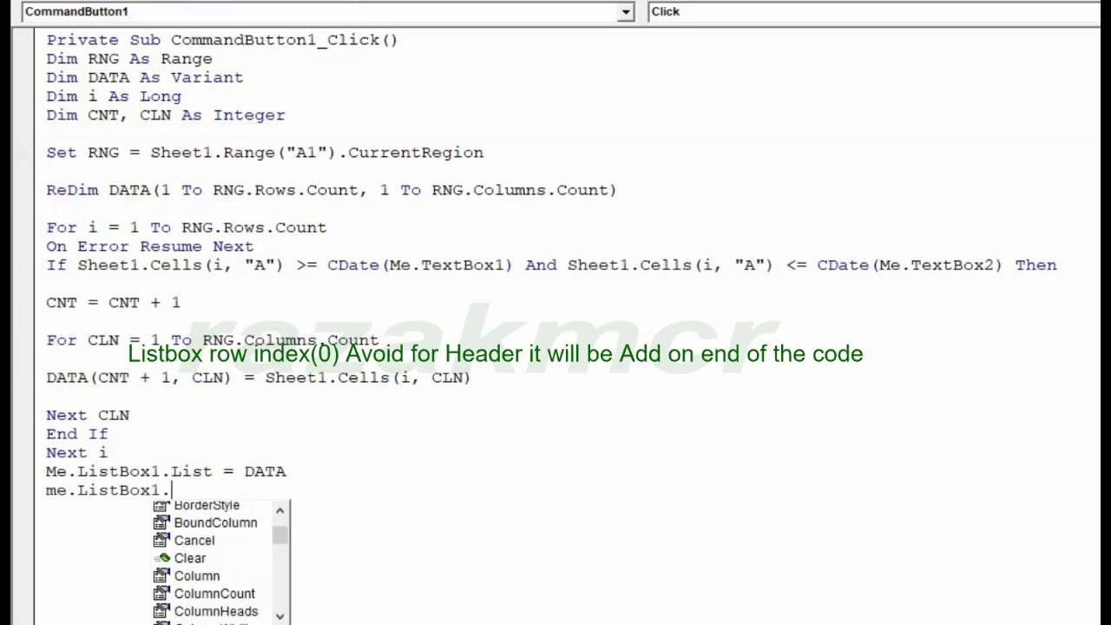
text(colum)
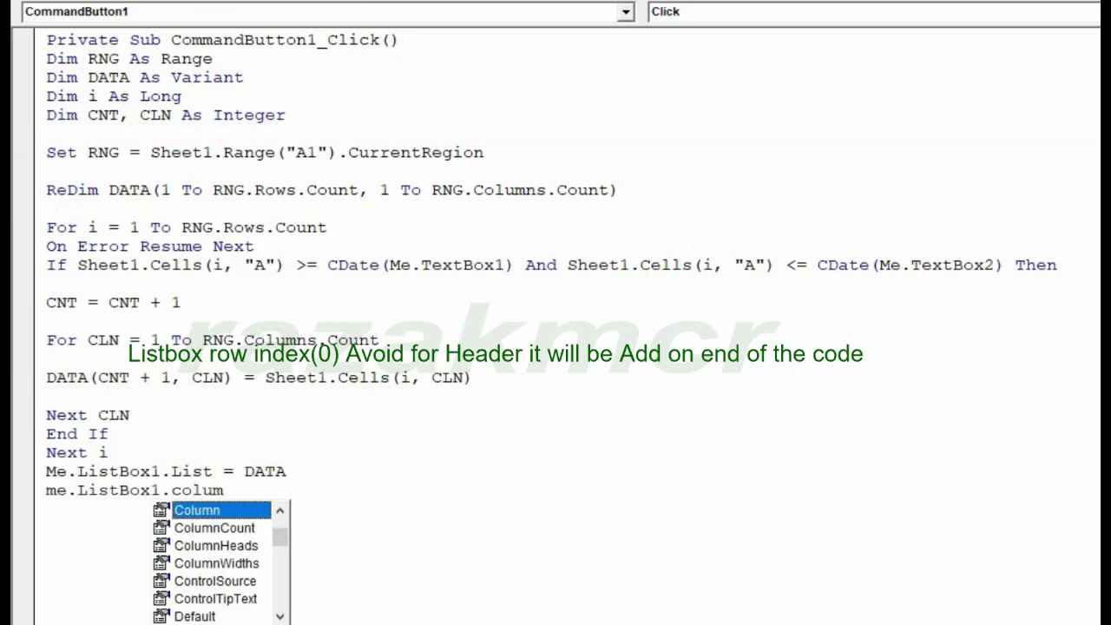
key(Down)
key(Tab)
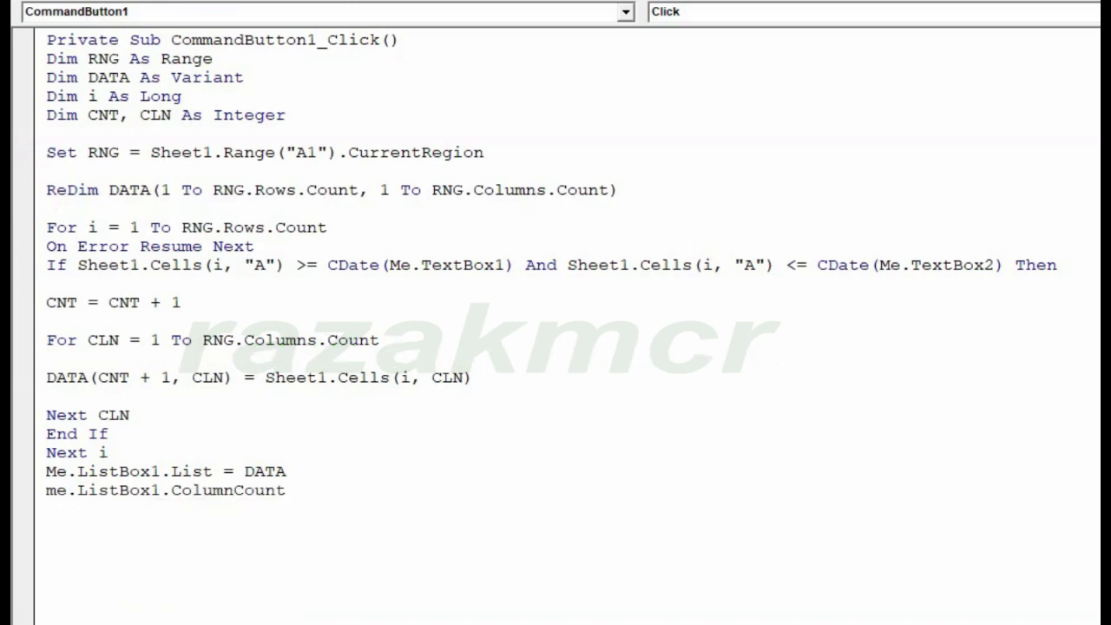
text(=cln)
key(Return)
click(119, 566)
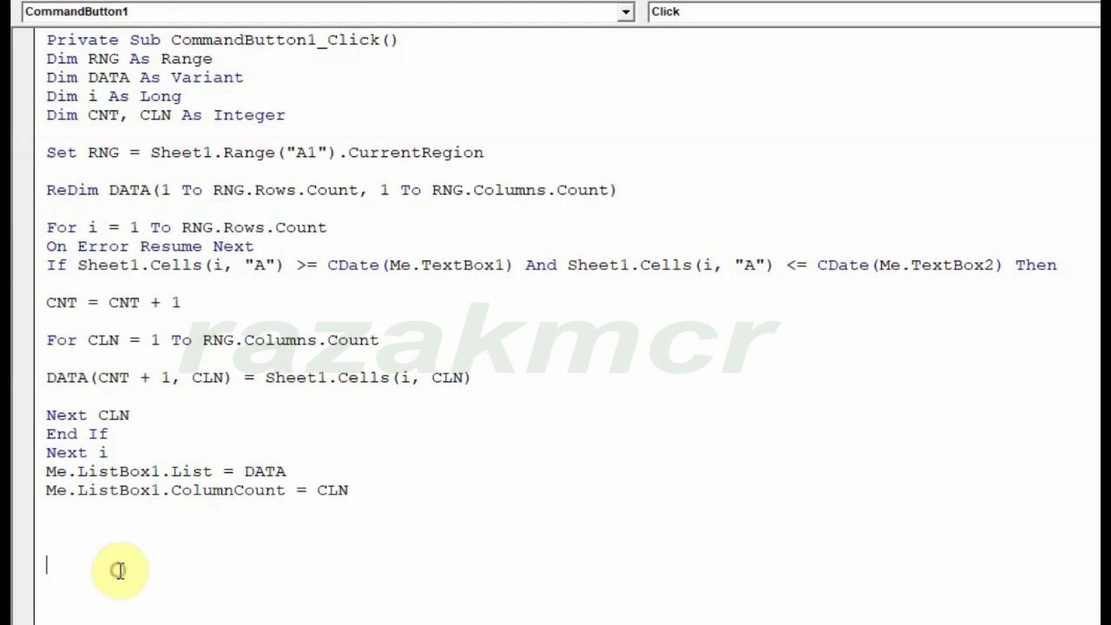
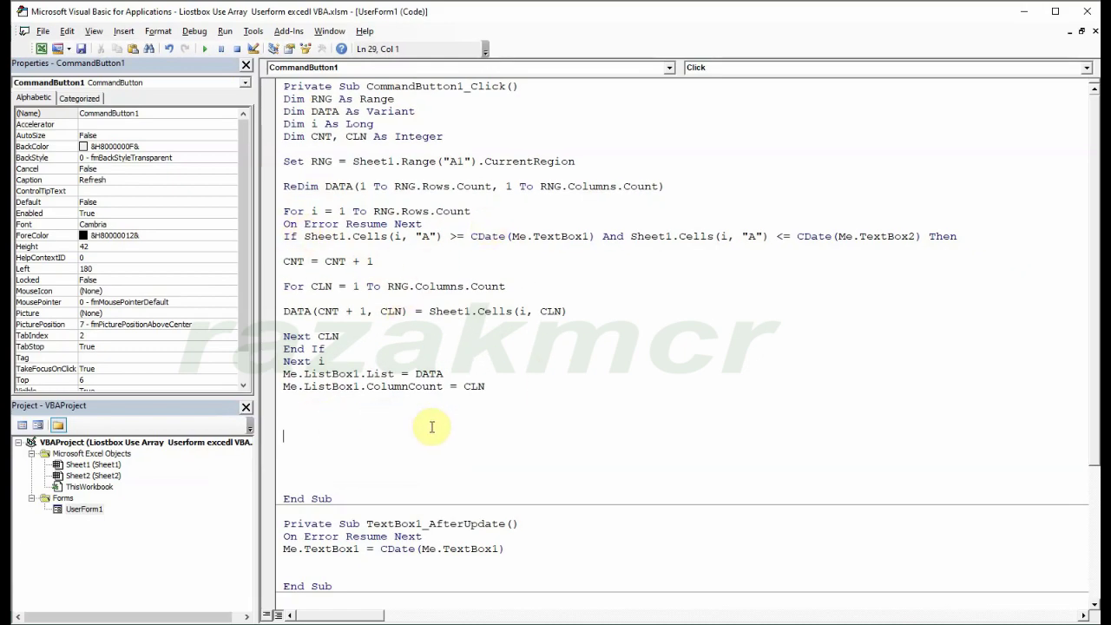
Step: Run the date-filter form and refresh it to list the 01-Dec-21 to 11-Dec-21 rows
click(405, 446)
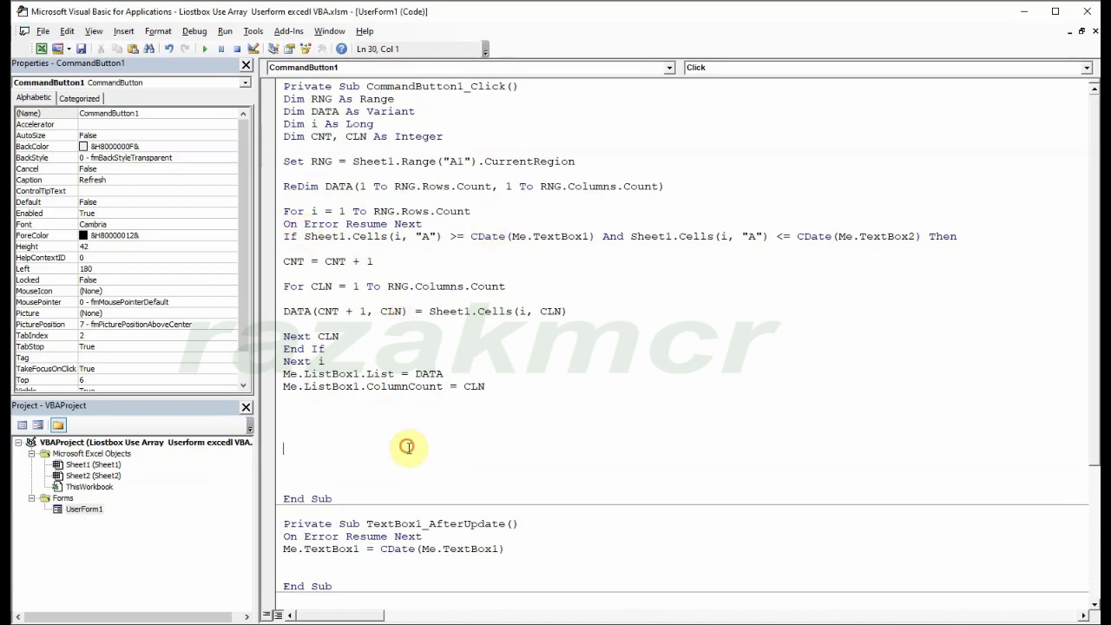
click(205, 48)
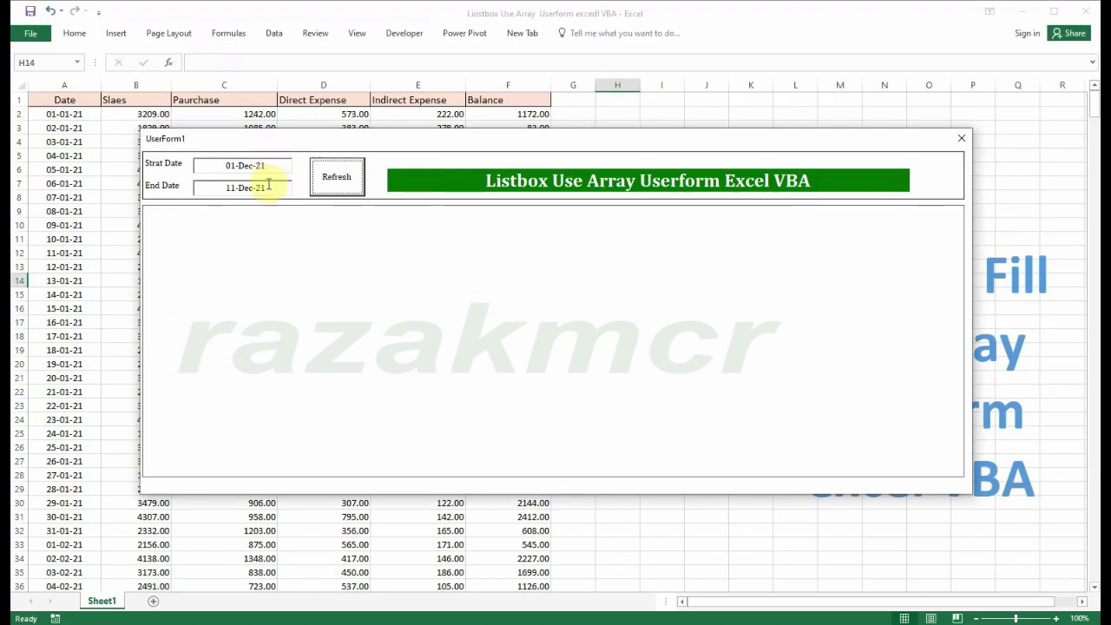
click(338, 176)
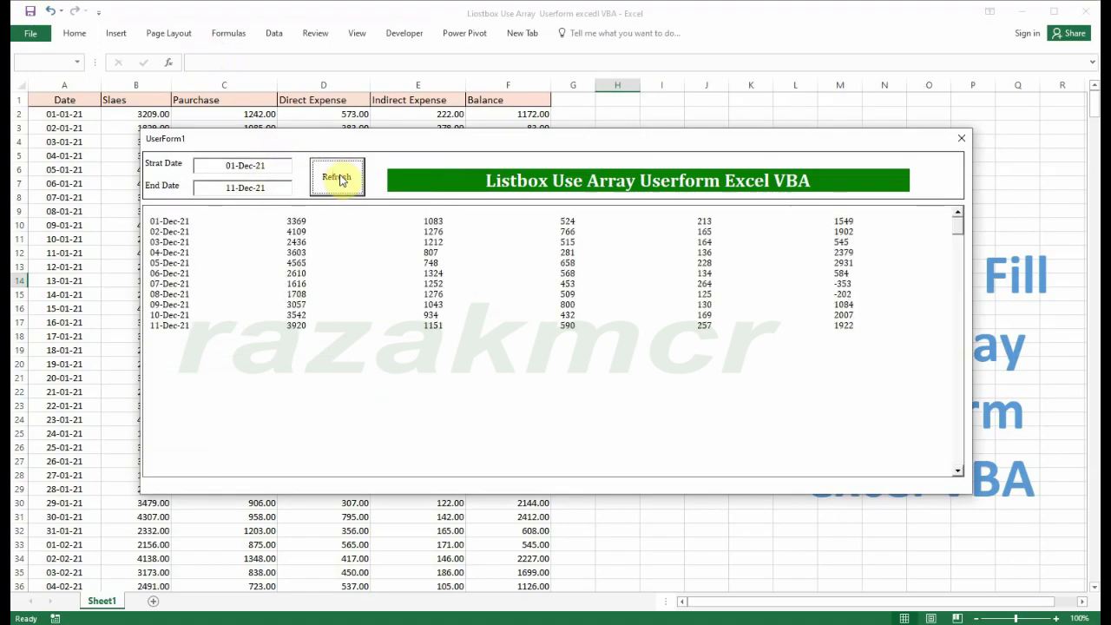
click(186, 224)
click(182, 327)
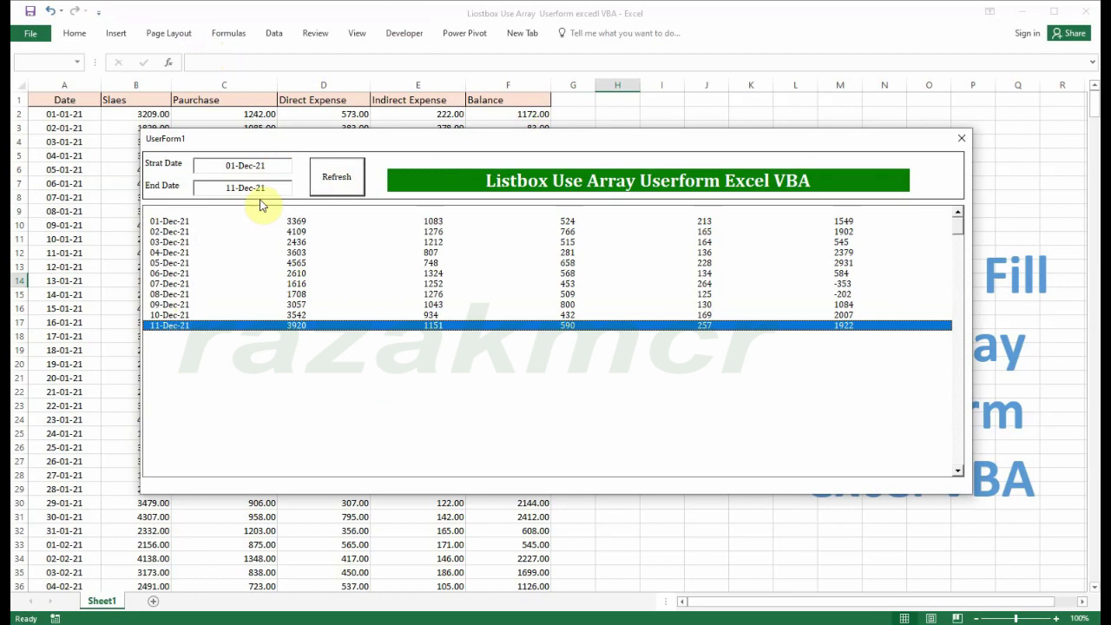
Step: Change the start date to 01-Jan-21 and begin entering 31 as the end date
drag(276, 165, 153, 167)
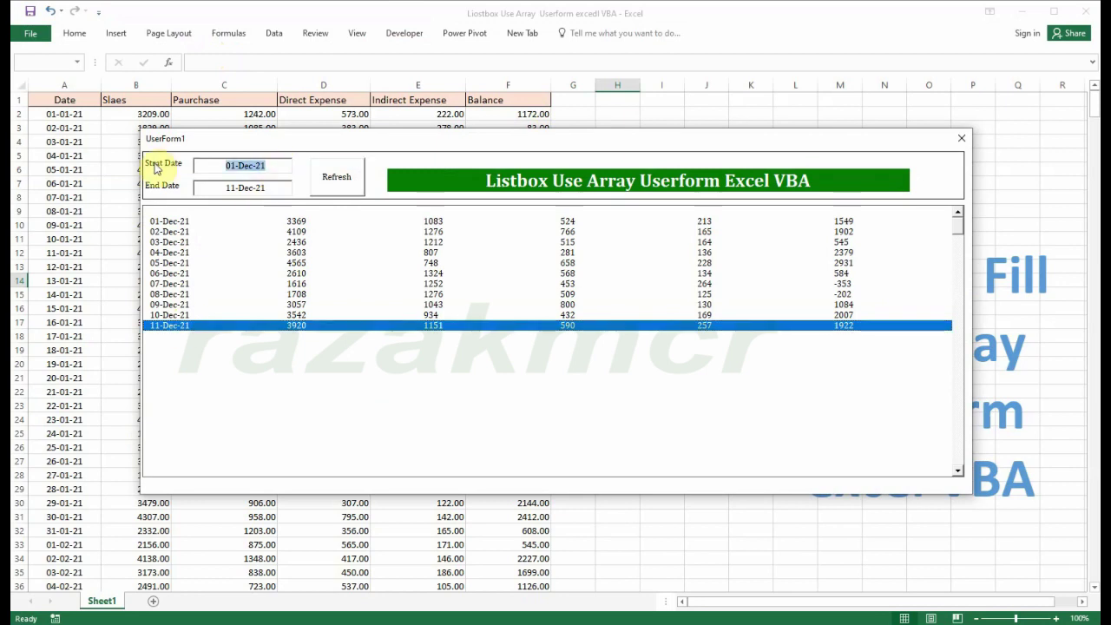
text(1)
text(/21)
key(Tab)
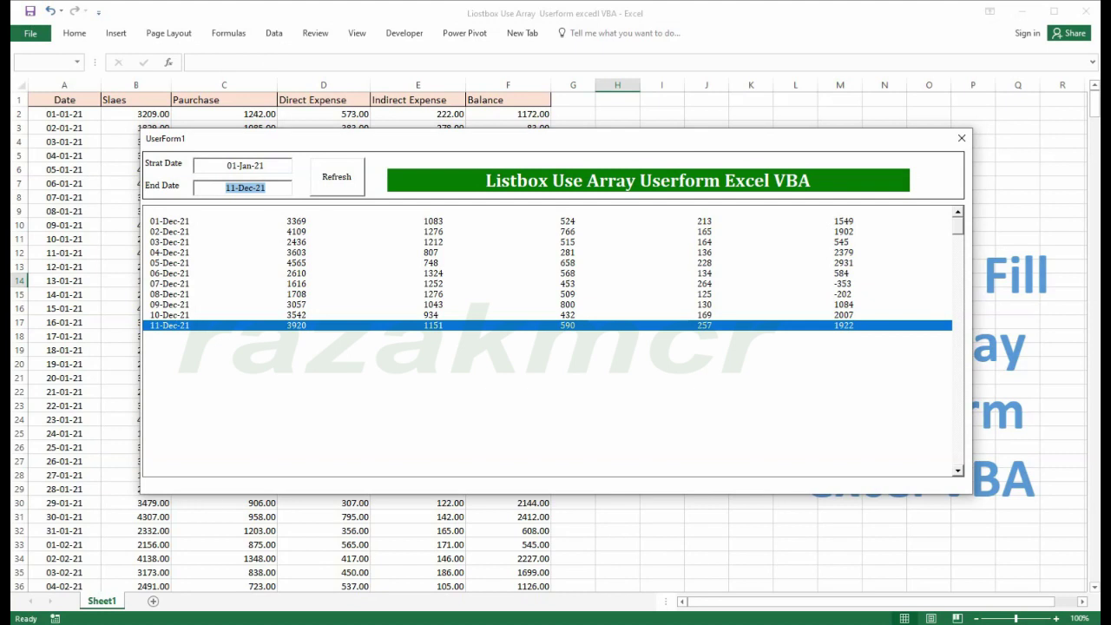
text(310)
Step: Correct the end date to 31-Jan-21 and refresh the list for January
key(Tab)
click(338, 182)
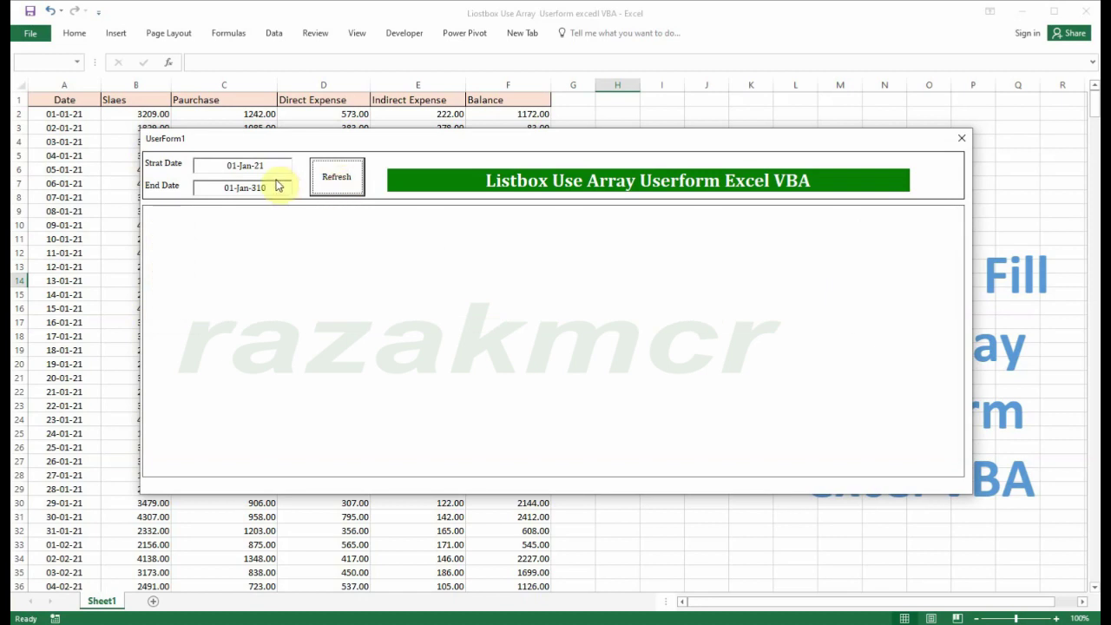
drag(276, 186, 124, 199)
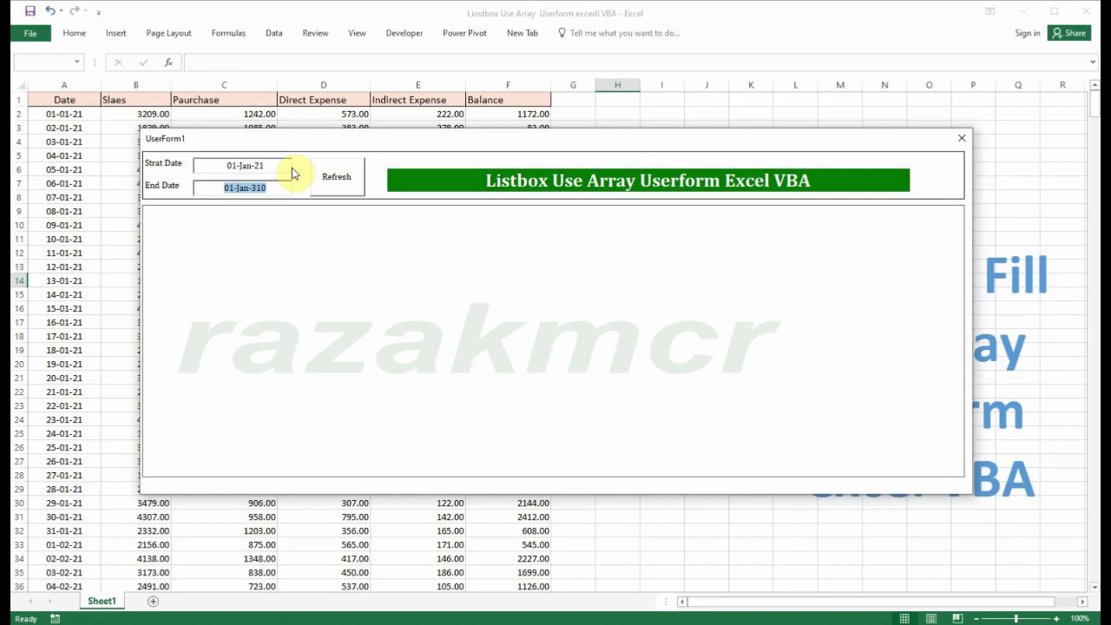
key(BackSpace)
key(Tab)
click(338, 182)
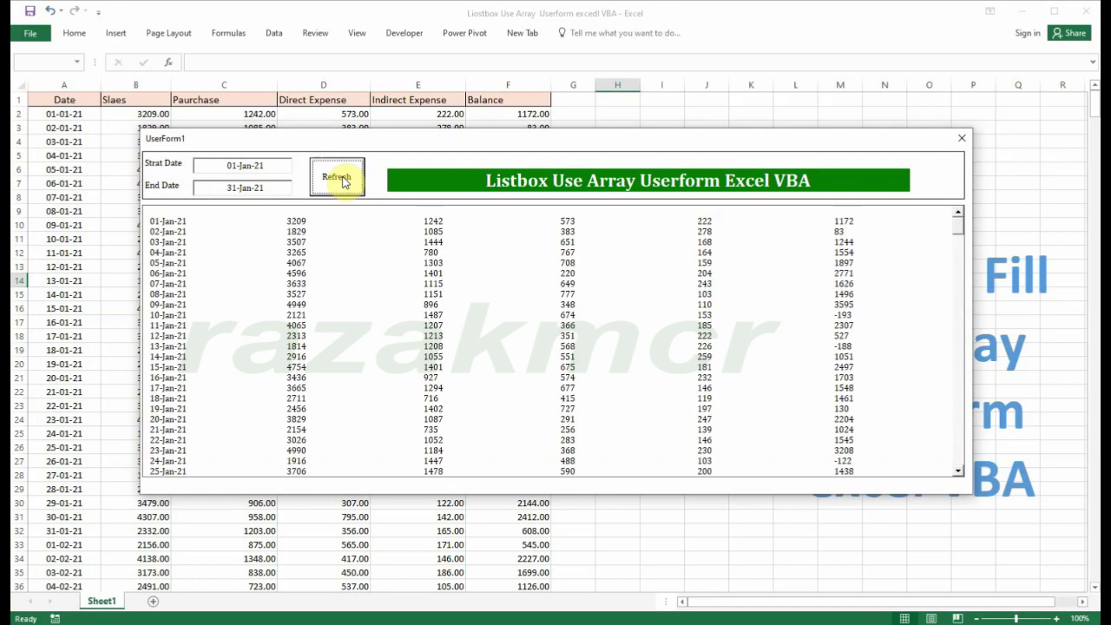
Step: Scroll through the January rows down to 31-Jan-21, then close the form
drag(957, 232, 954, 247)
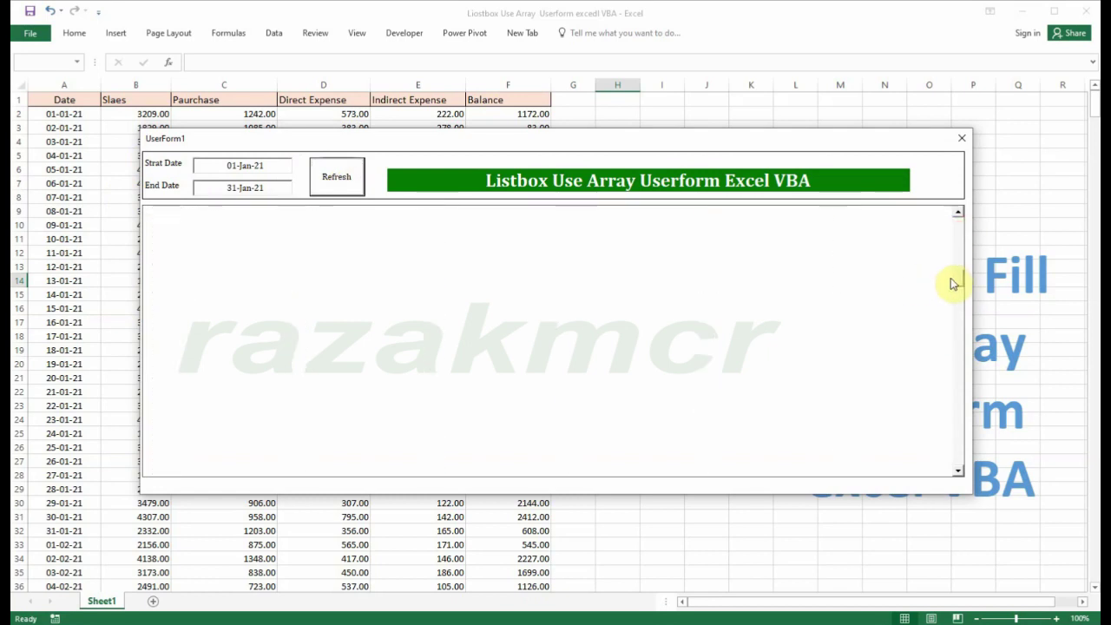
scroll(954, 247, up, 2)
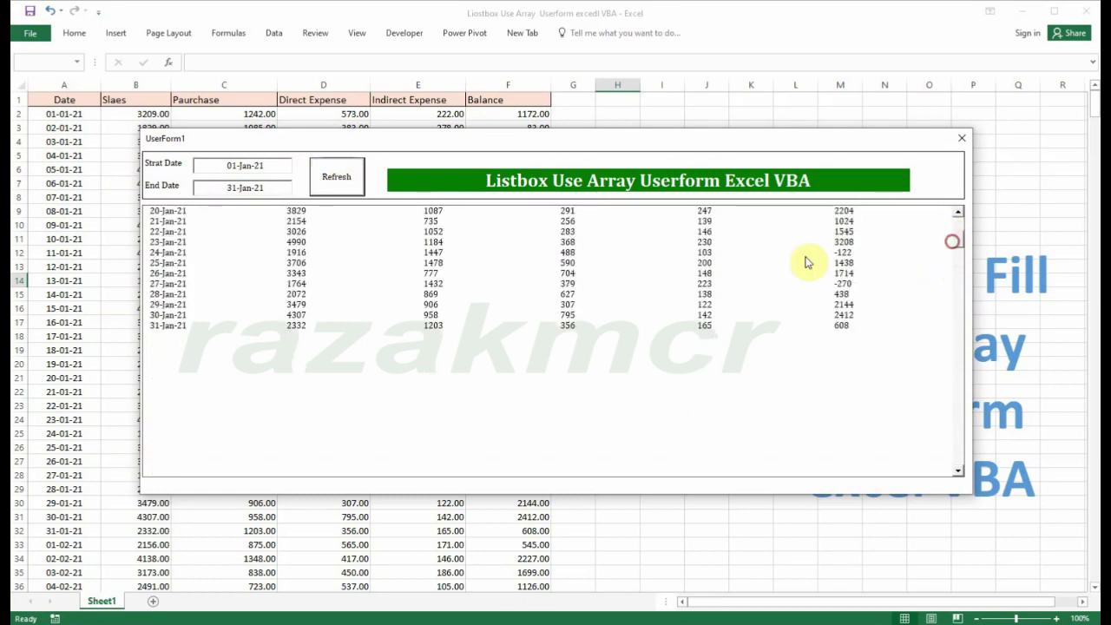
click(178, 325)
drag(957, 227, 957, 217)
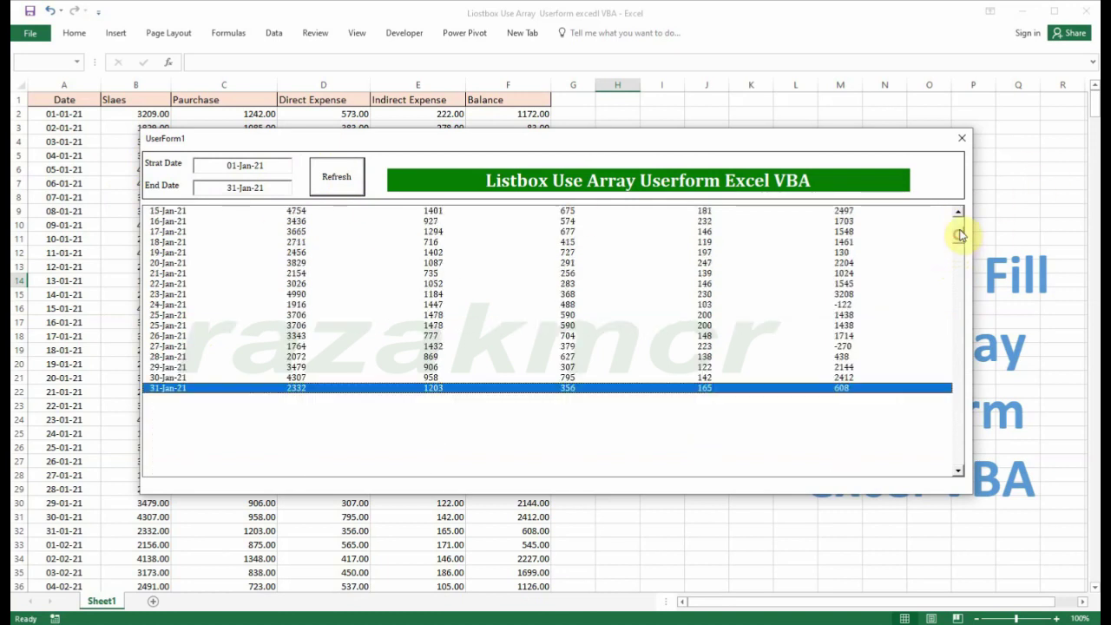
click(737, 212)
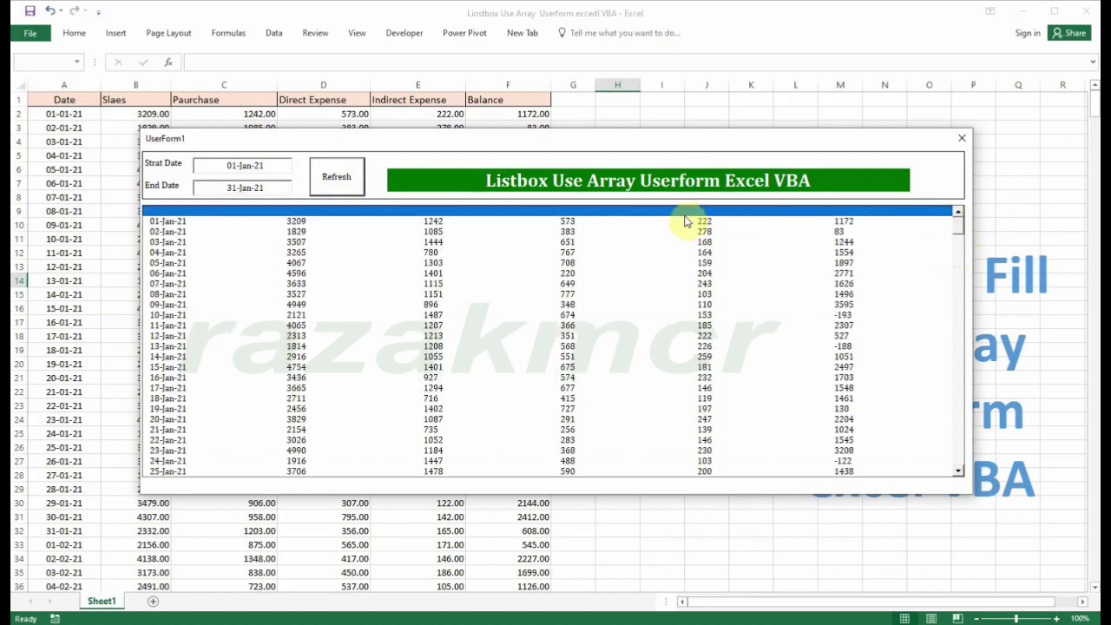
click(961, 138)
Step: In the refresh procedure, add a Me.ListBox1.AddItem line below the ColumnCount line
double_click(469, 115)
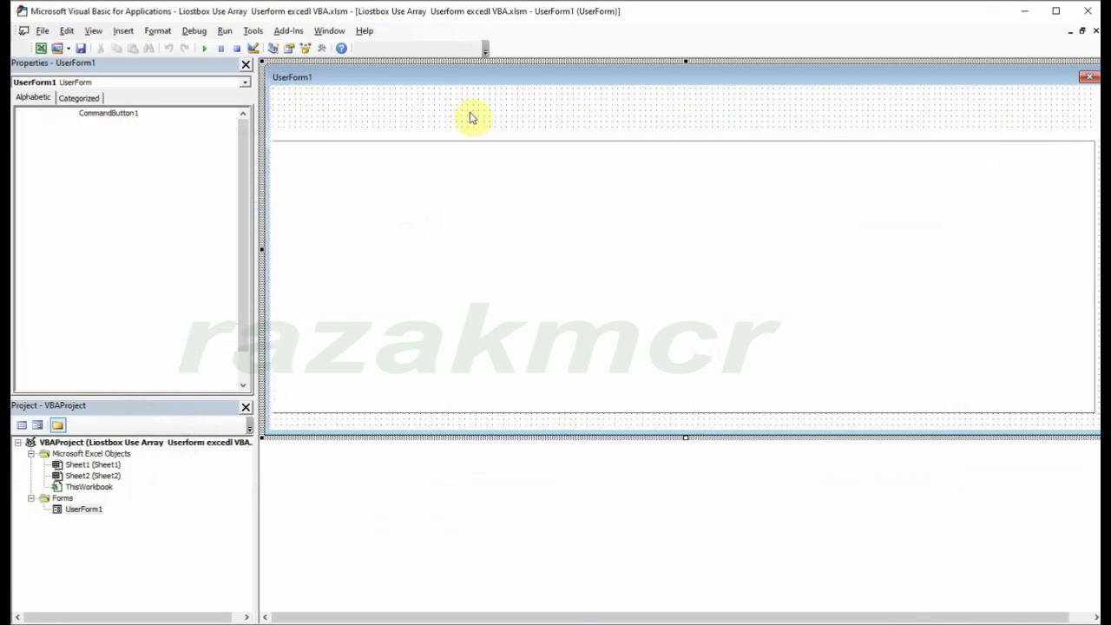
click(287, 399)
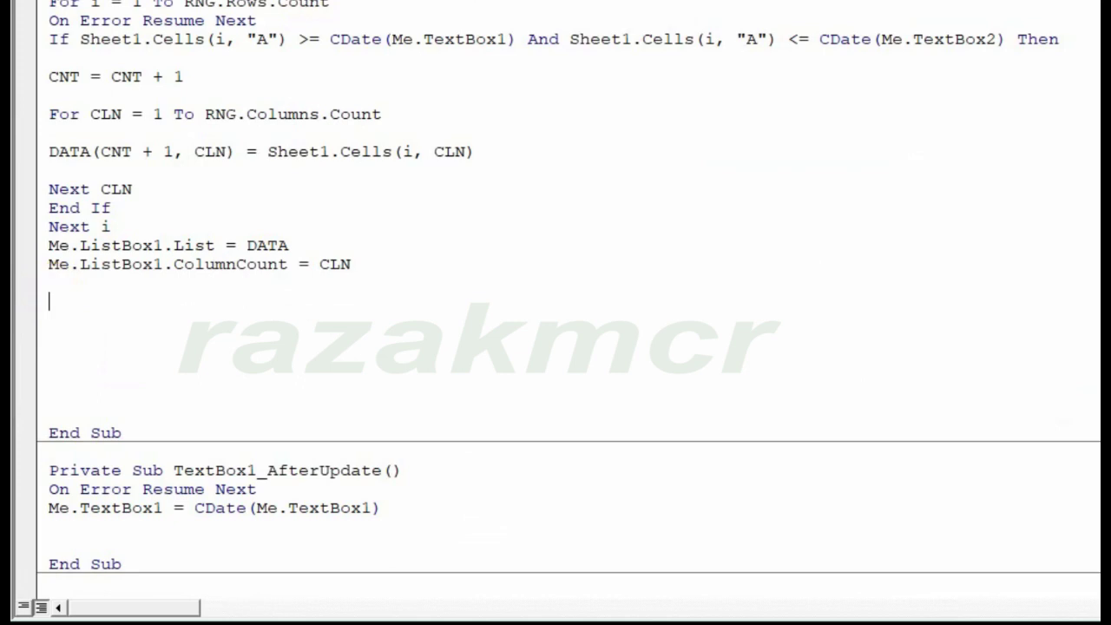
text(me.lis)
key(Tab)
text(.a)
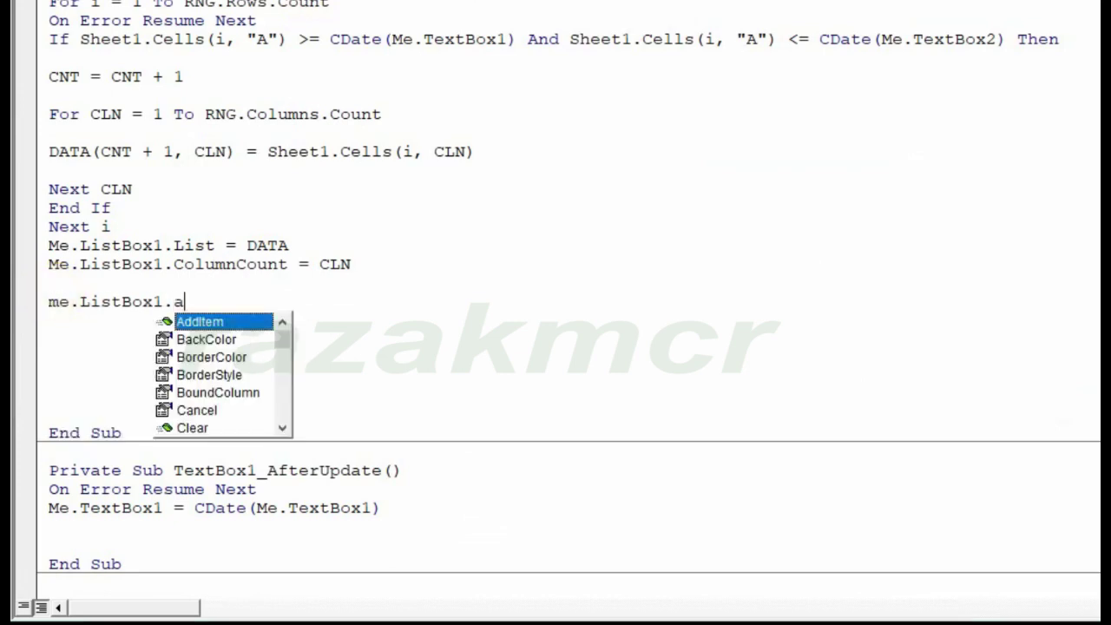
key(Tab)
key(Return)
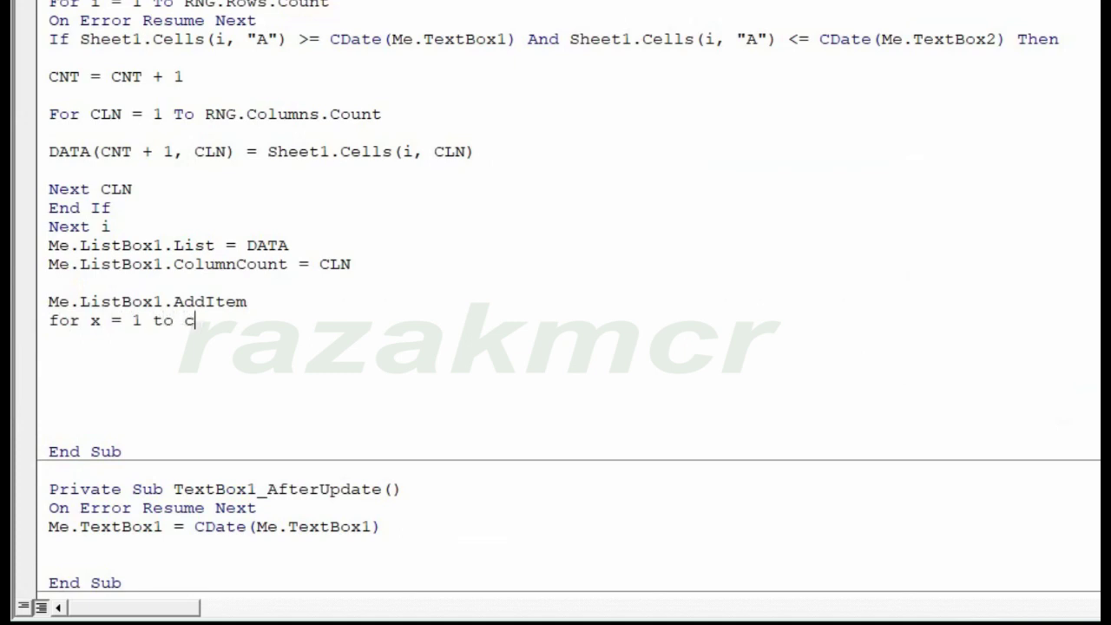
Step: Write the header assignment Me.ListBox1.List(0, x) = he.Cells(1, x) inside the loop
key(Return)
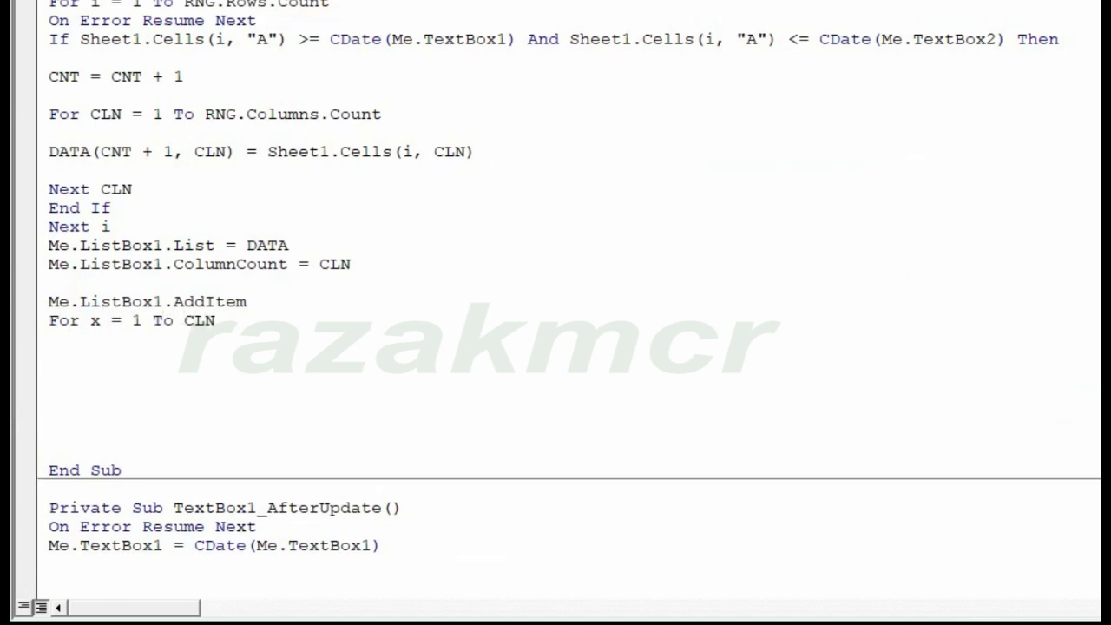
text(me.li)
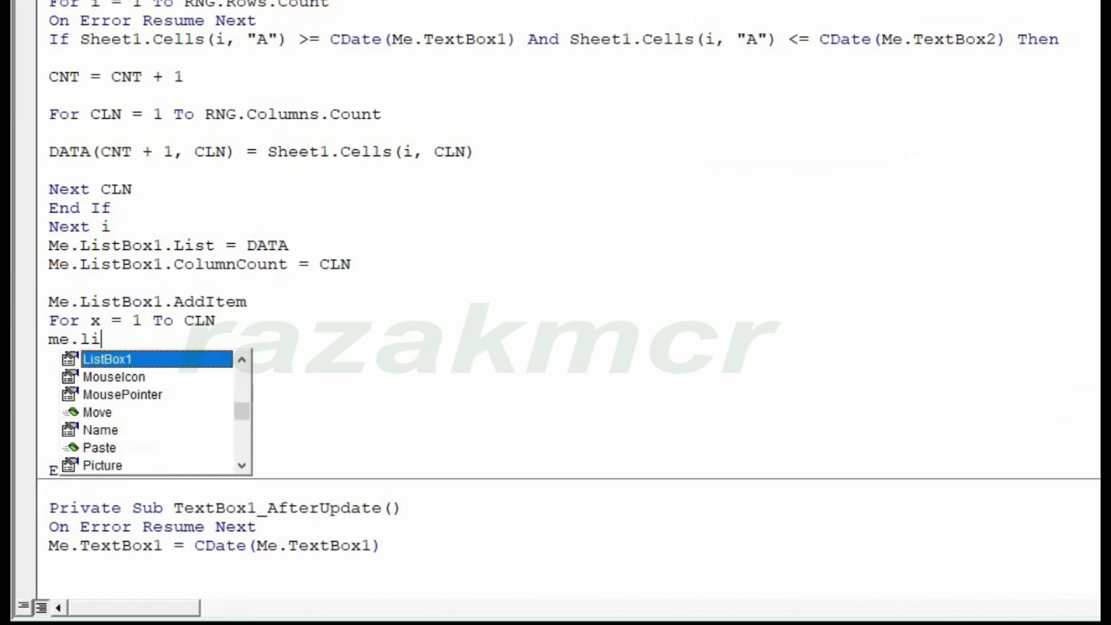
key(Tab)
text(.li)
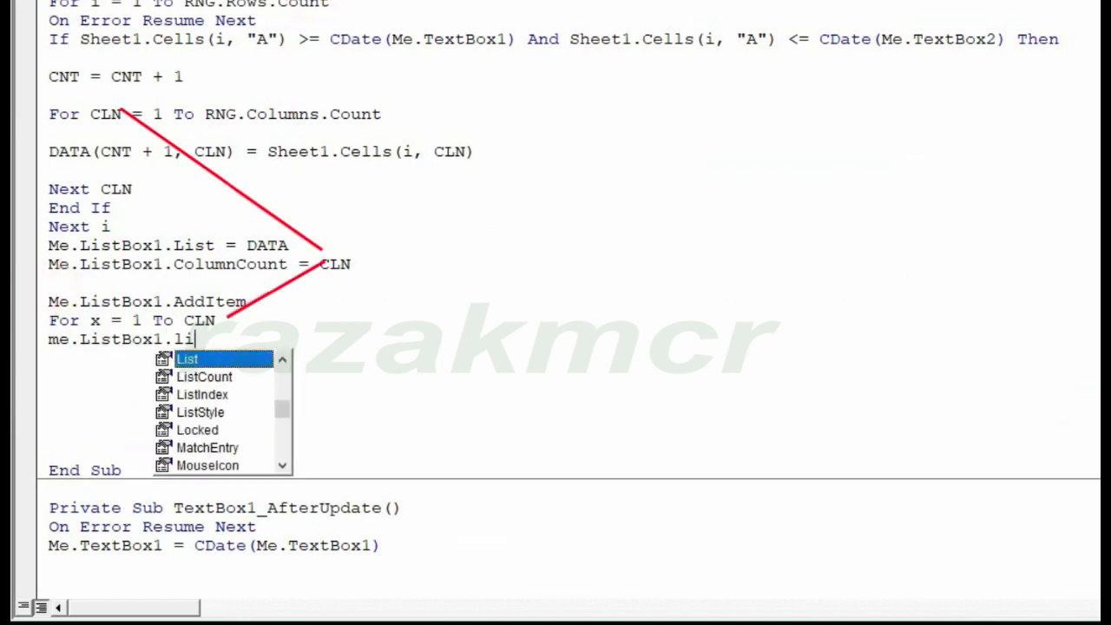
key(Tab)
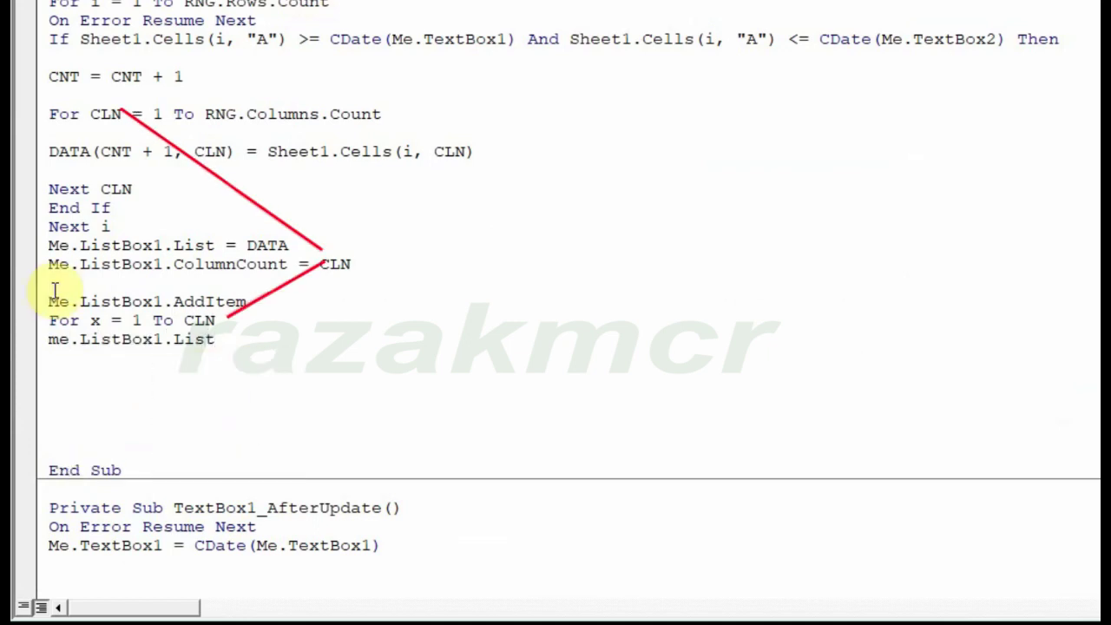
text(()
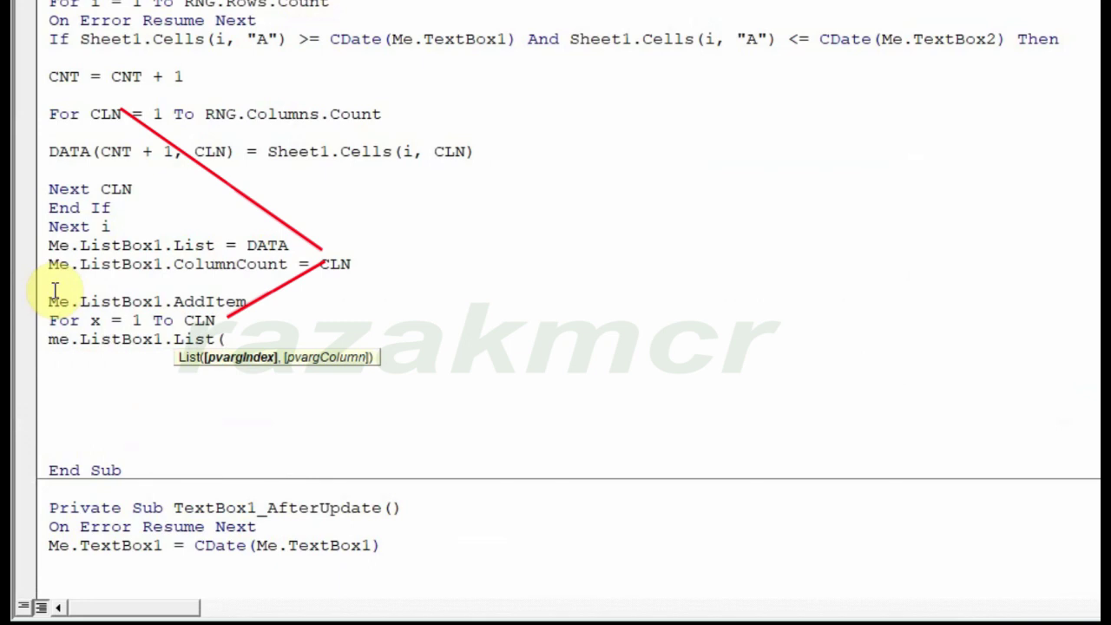
text(0,x)
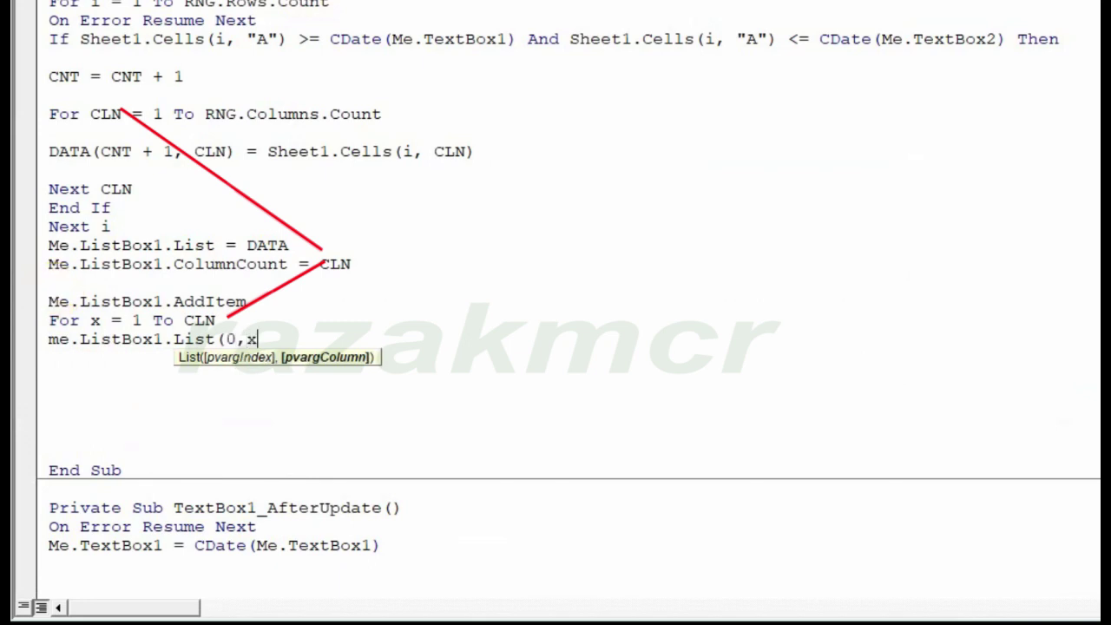
text()=)
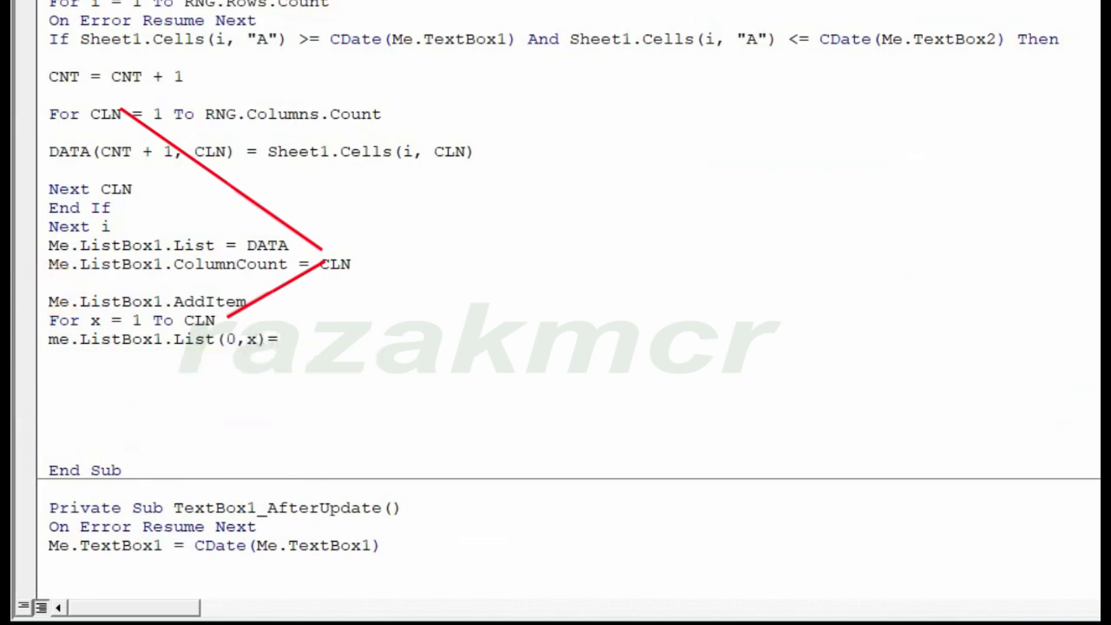
text(he)
text(et1.ce)
key(Tab)
text(()
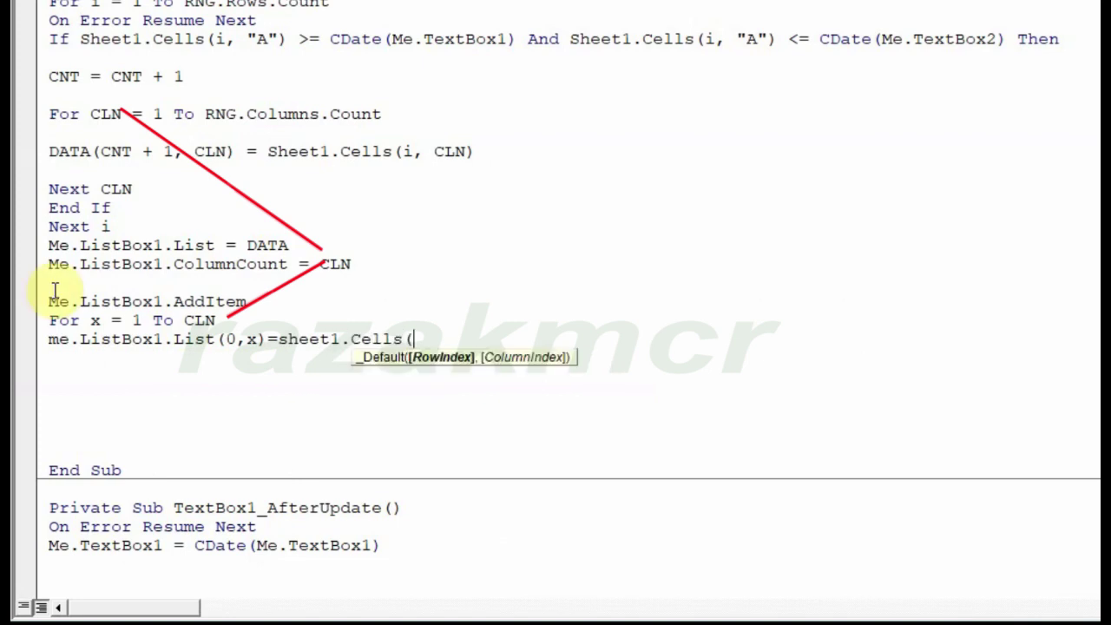
text(1,)
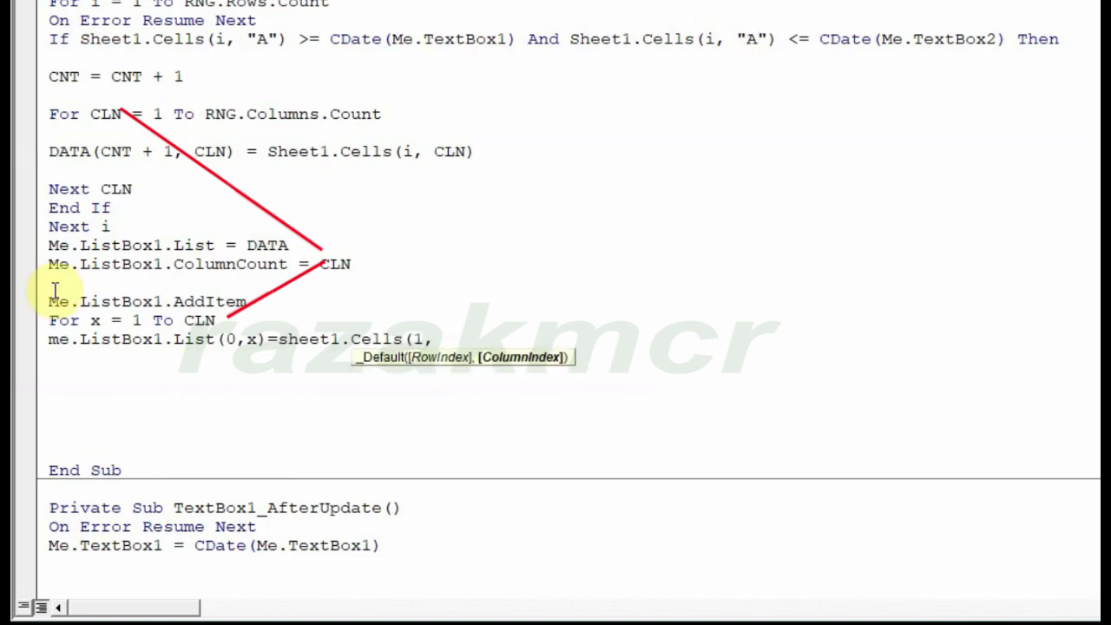
text(x))
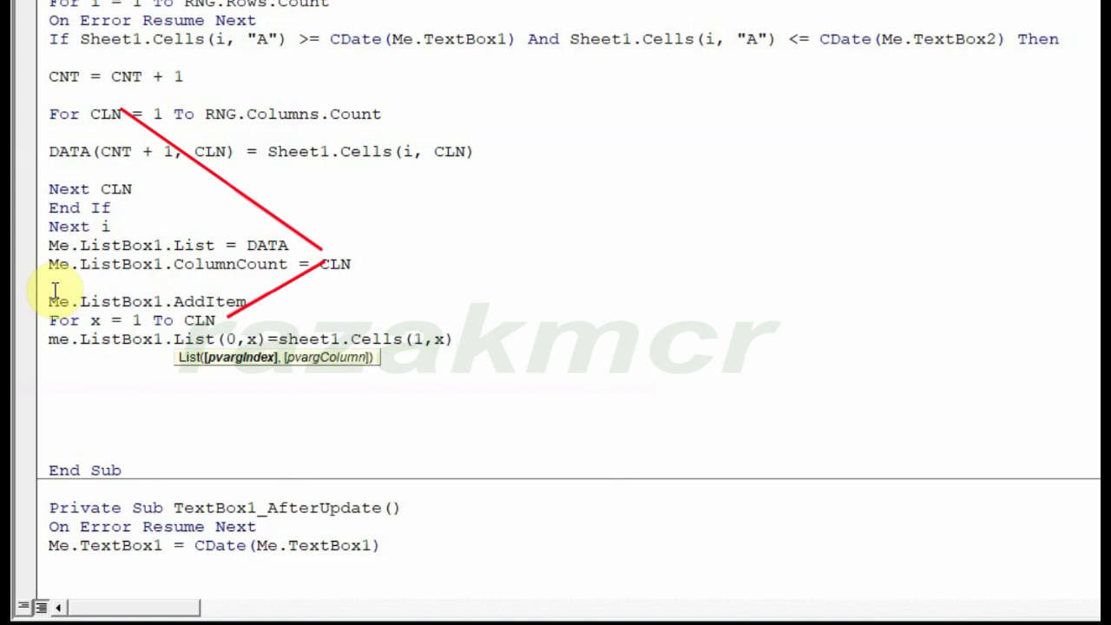
Step: Change the header column index to x - 1 and close the loop with Next x
click(166, 433)
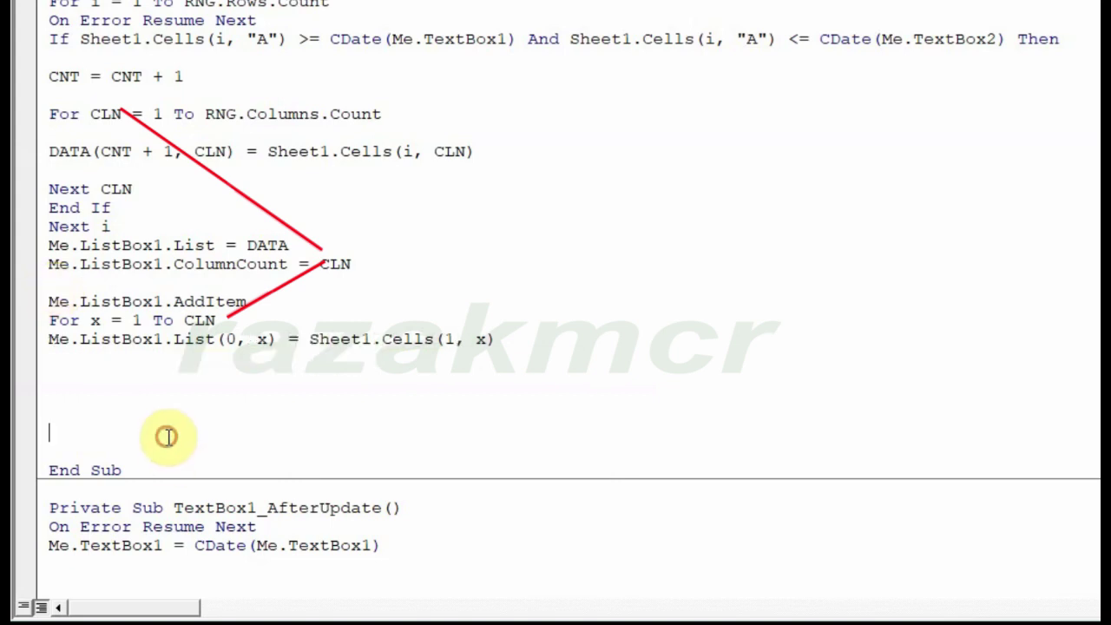
double_click(269, 339)
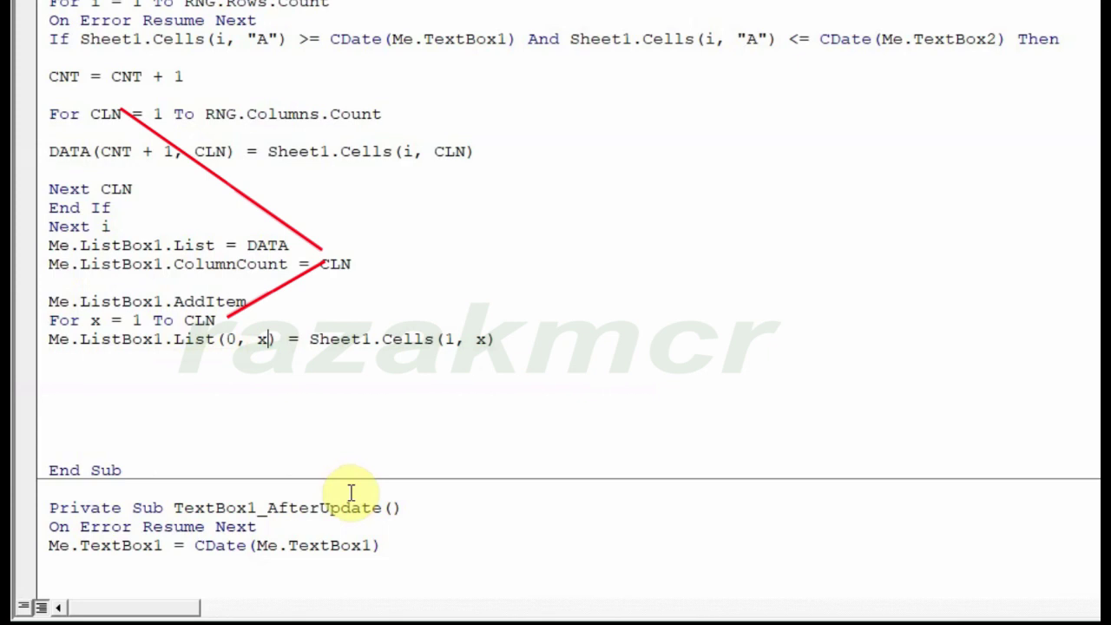
text(-1)
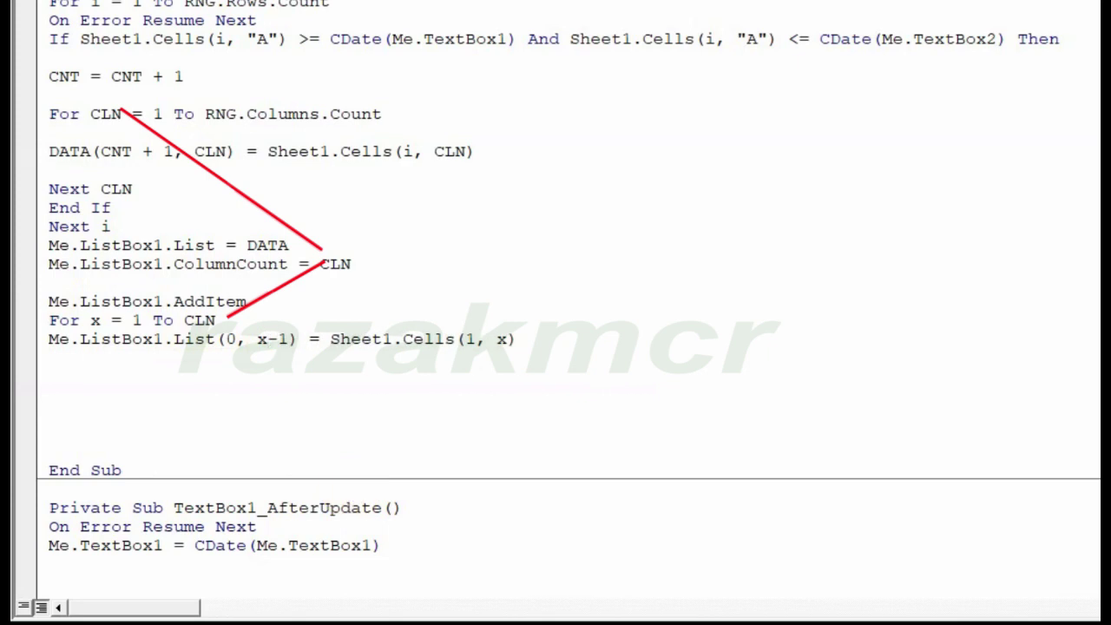
click(82, 379)
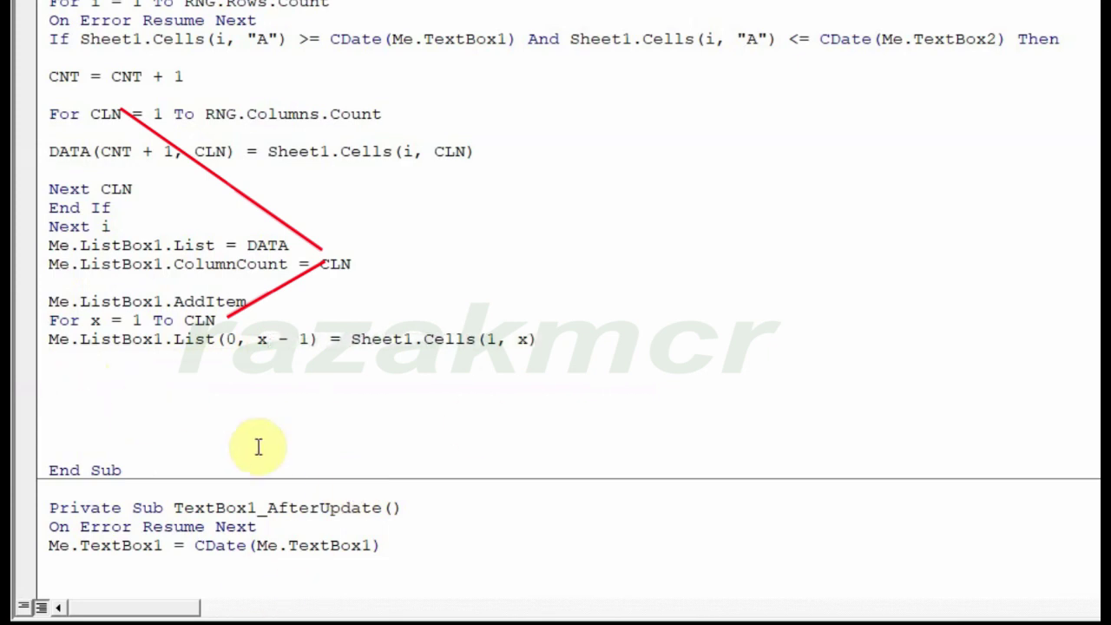
key(BackSpace)
text(next x)
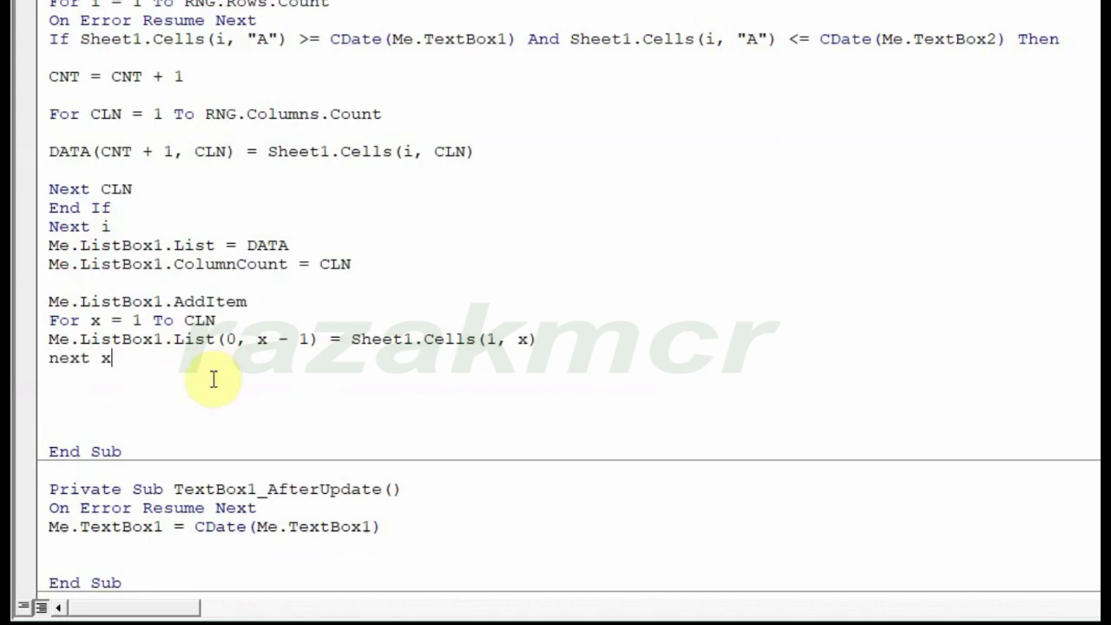
click(198, 399)
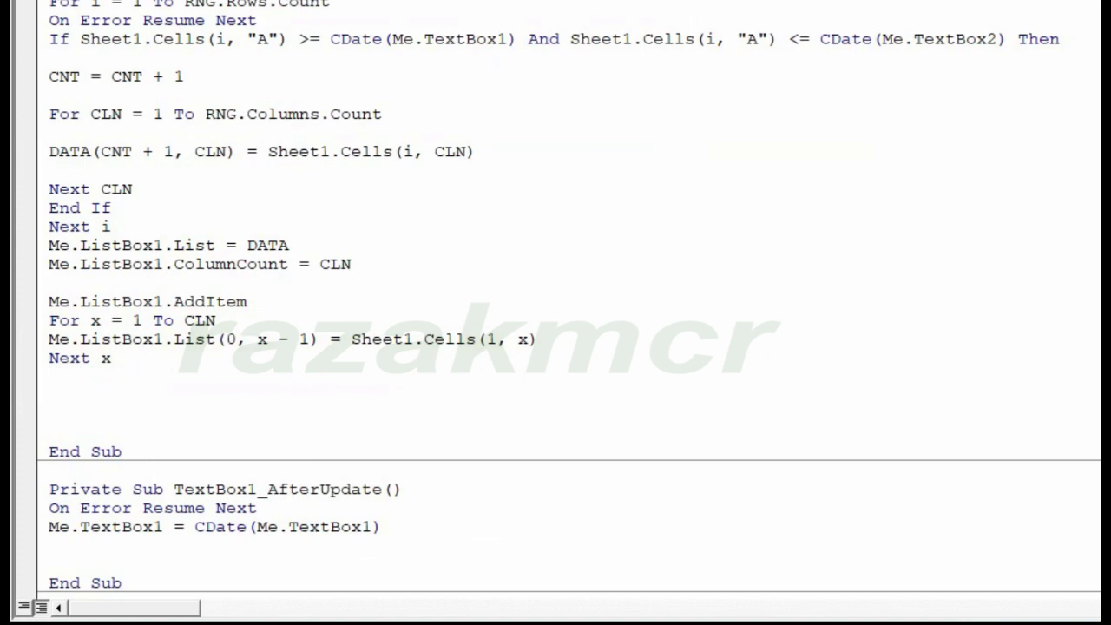
Step: Add Me.ListBox1.Selected(0) = True below the loop to highlight the header row
text(me.li)
key(Tab)
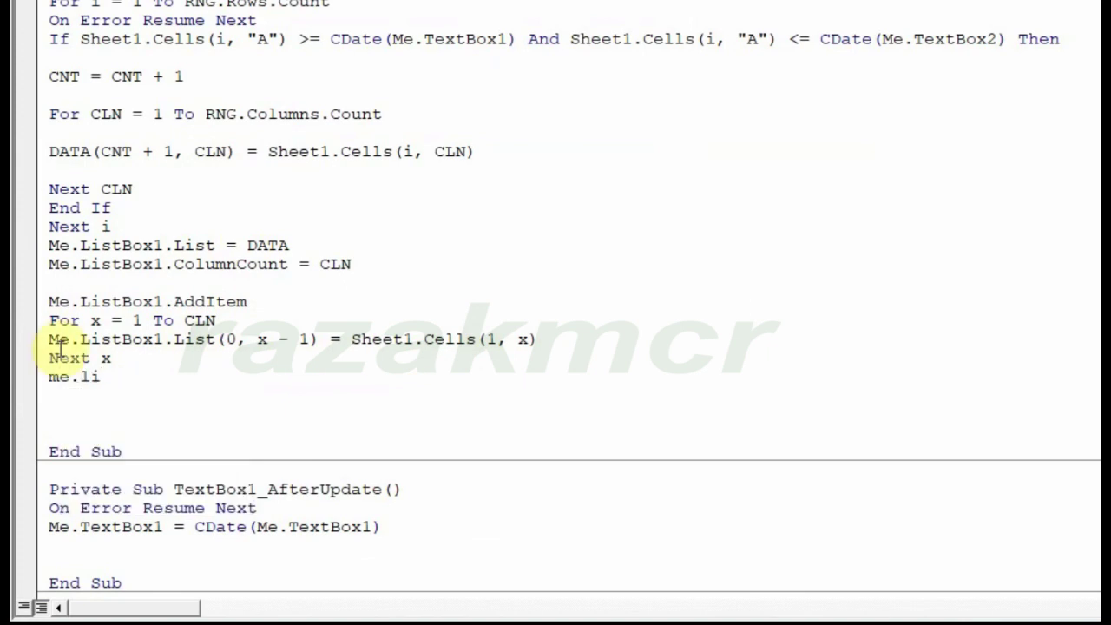
text(.se)
key(Tab)
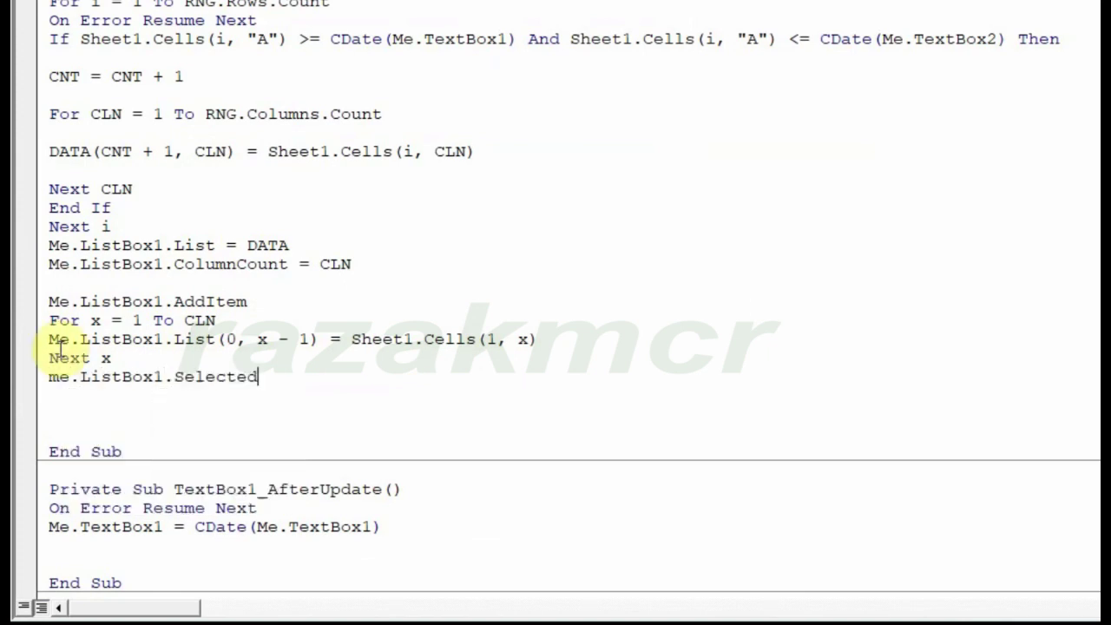
text((0))
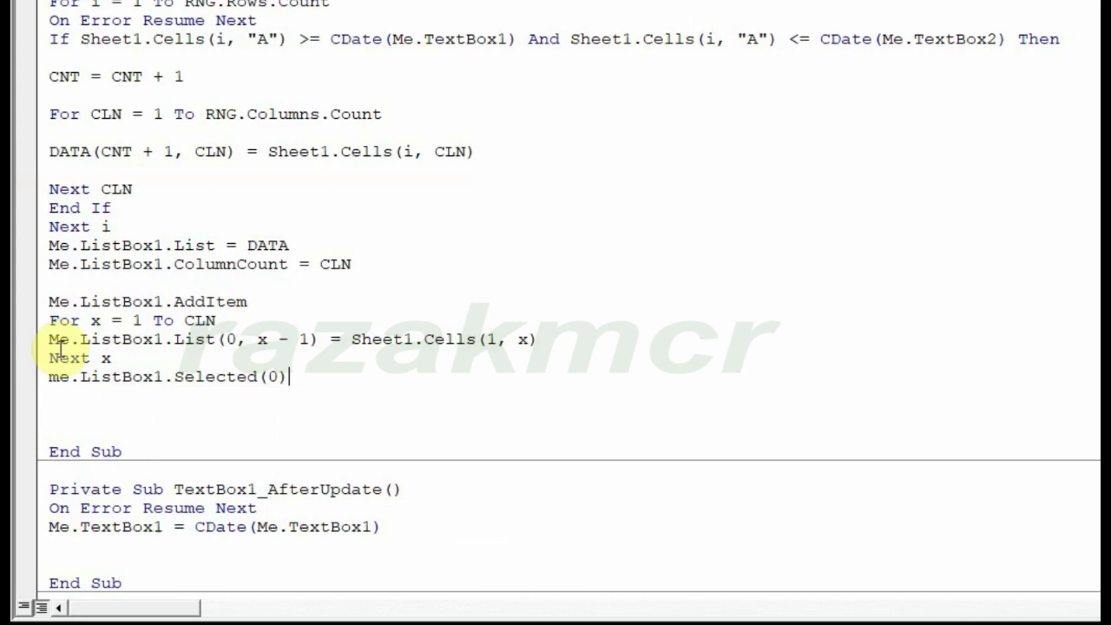
text(=tr)
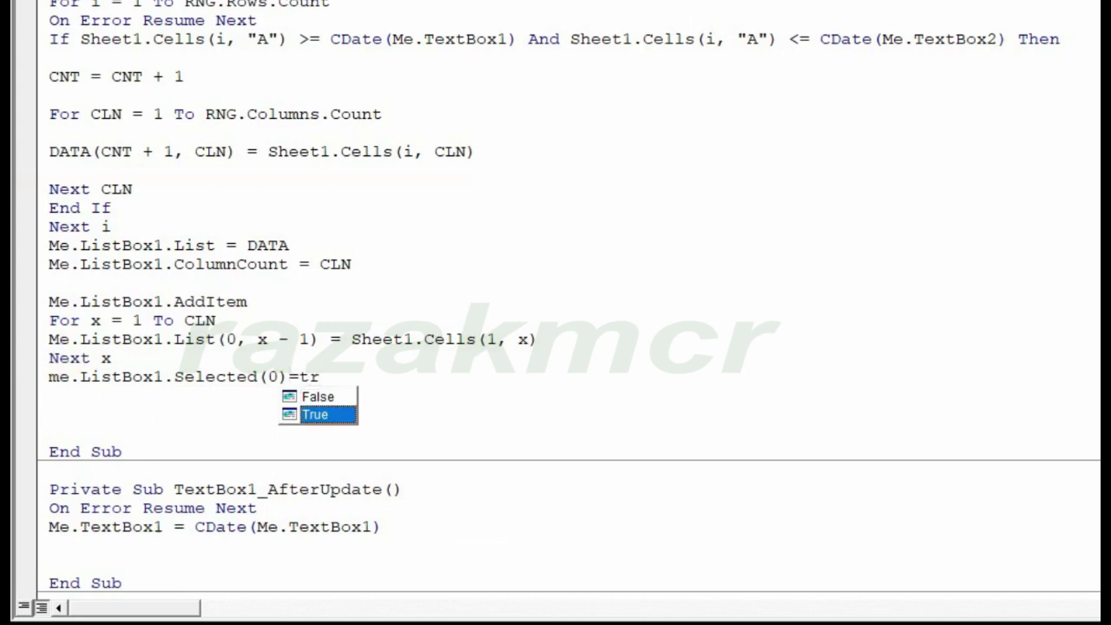
key(Tab)
Step: Refresh the running form and set the start date to 12-Mar-21
click(223, 432)
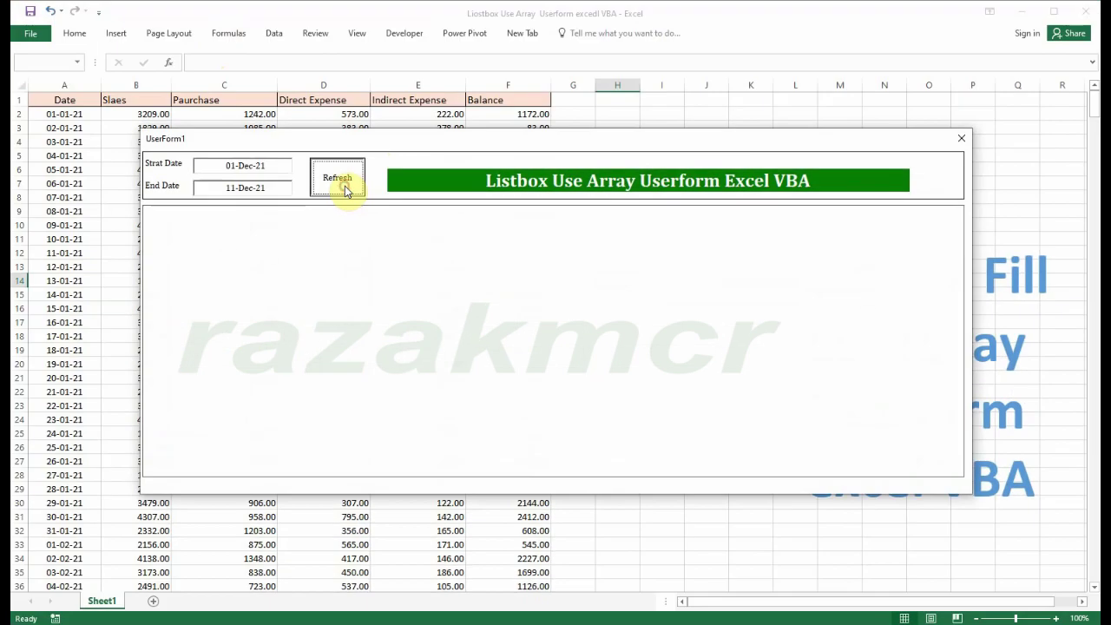
click(345, 186)
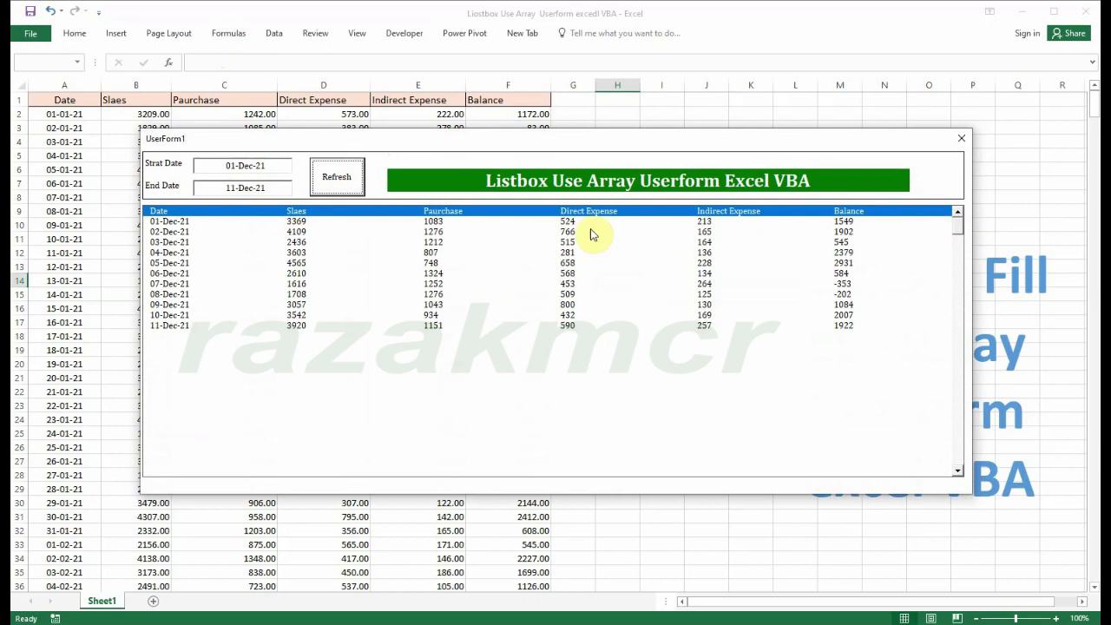
drag(289, 167, 67, 177)
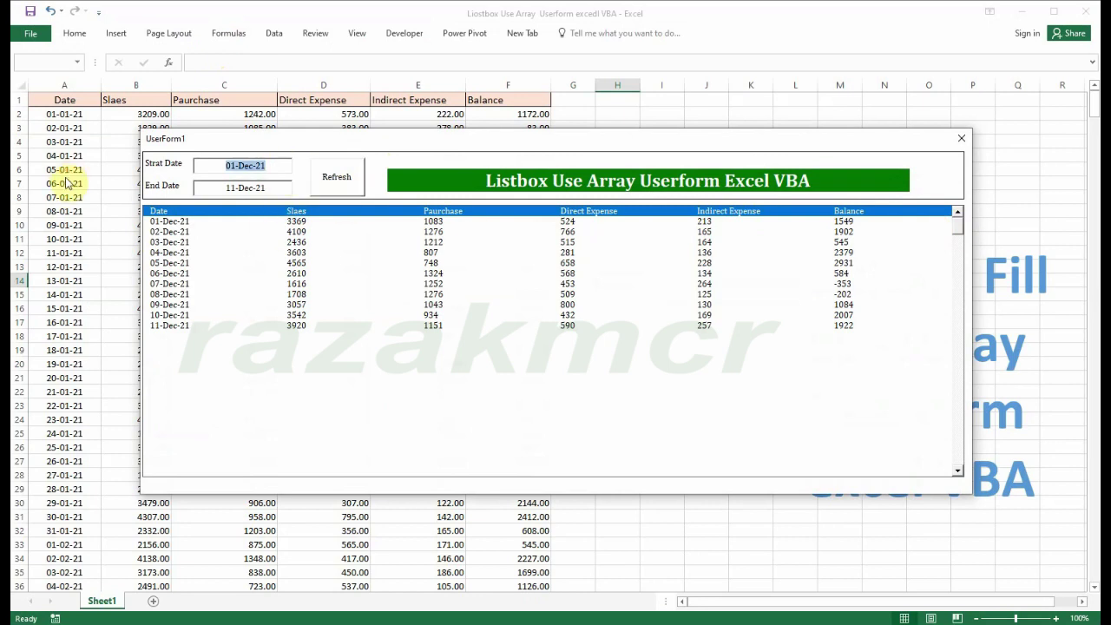
text(12/3)
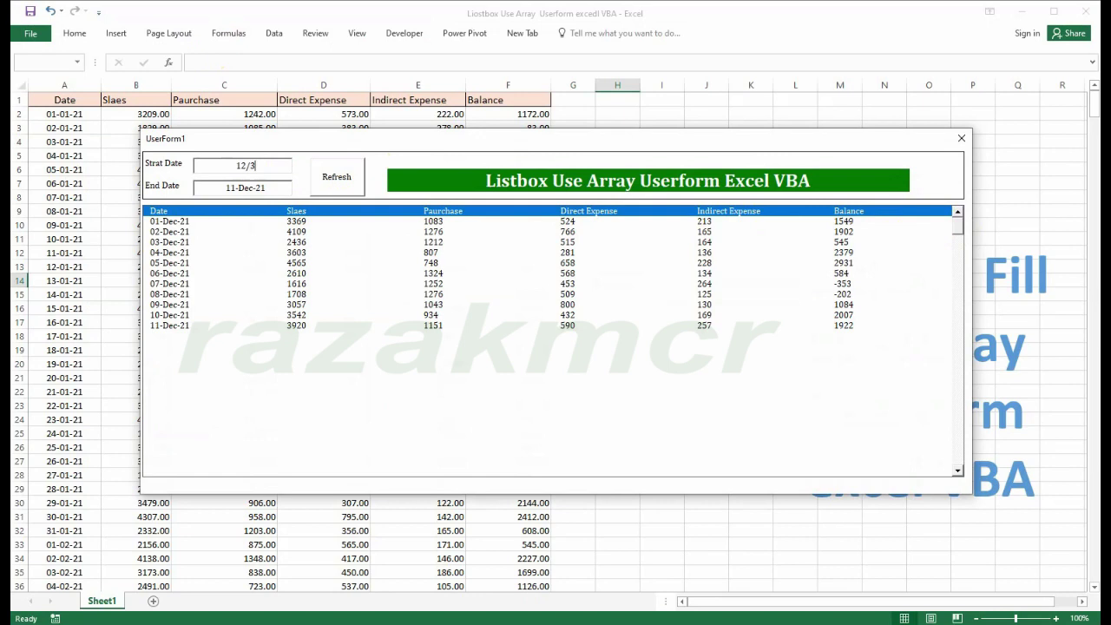
key(Tab)
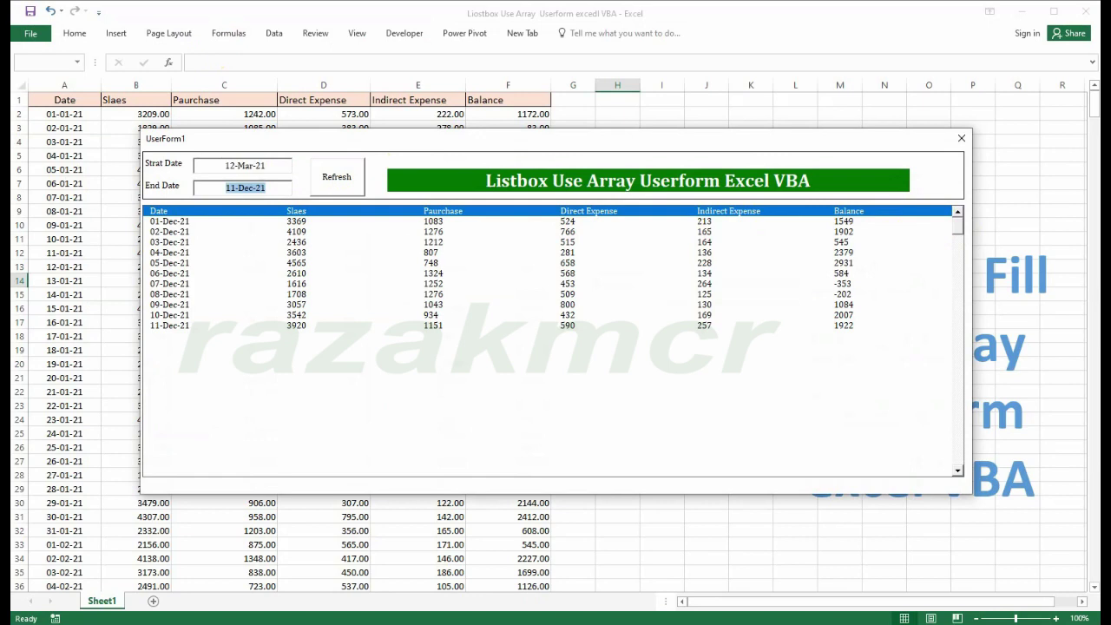
text(11)
key(Tab)
Step: Correct the end date to 11-Apr-21, refresh the list, and close the form
double_click(276, 189)
text(11)
text(4)
key(Tab)
click(337, 177)
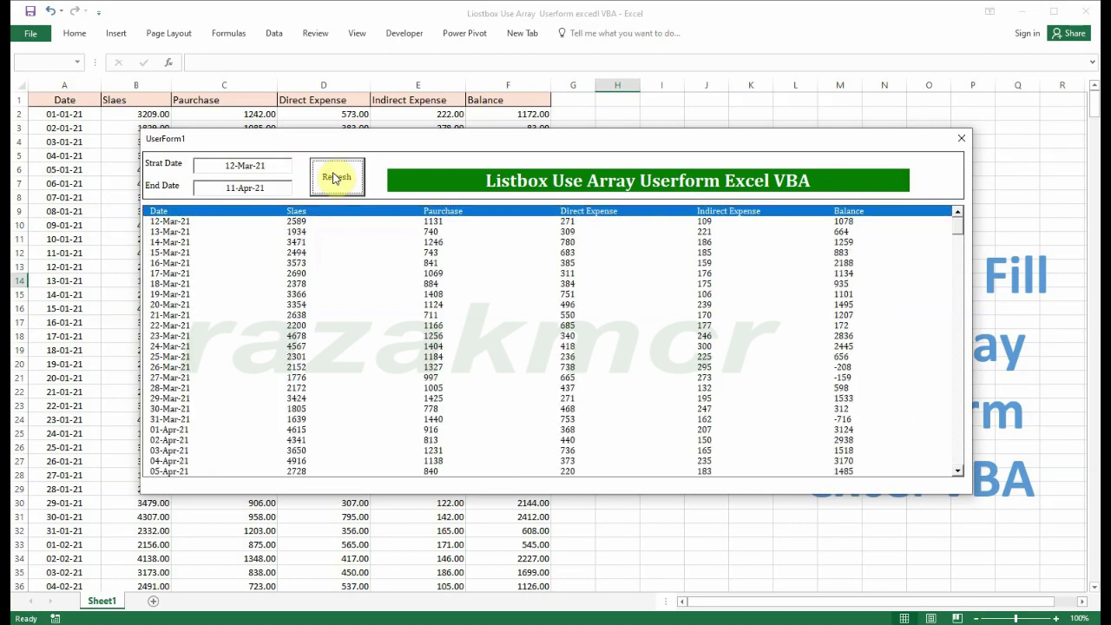
click(961, 138)
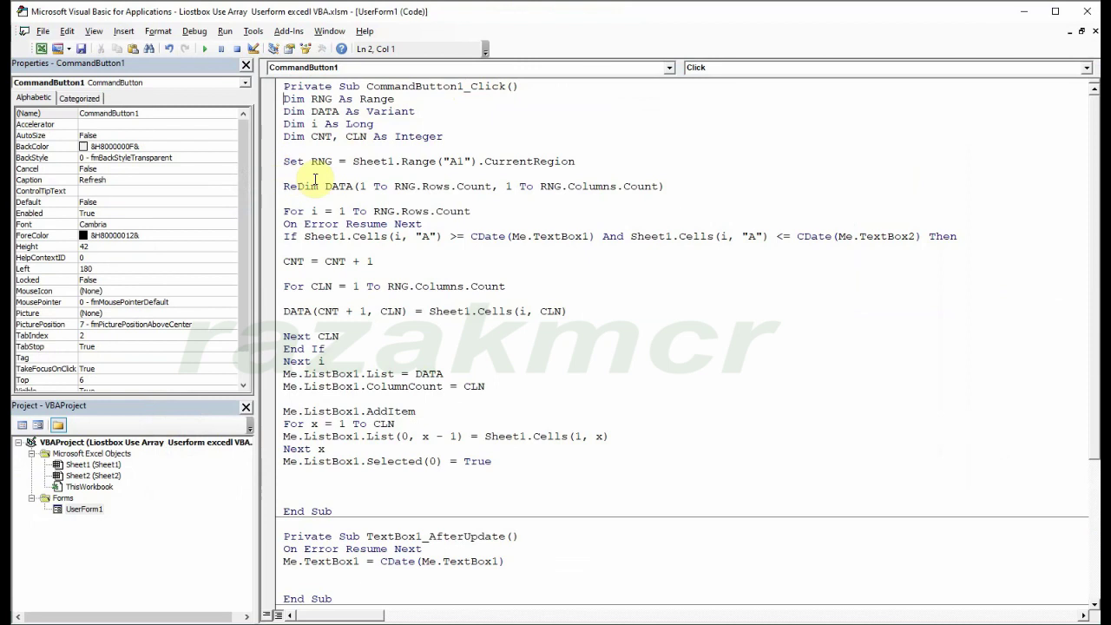
Step: Insert Me.ListBox1.Clear between the Set RNG and ReDim lines, then run the form
click(308, 199)
click(304, 173)
text(me.)
text(li)
key(Tab)
text(.c)
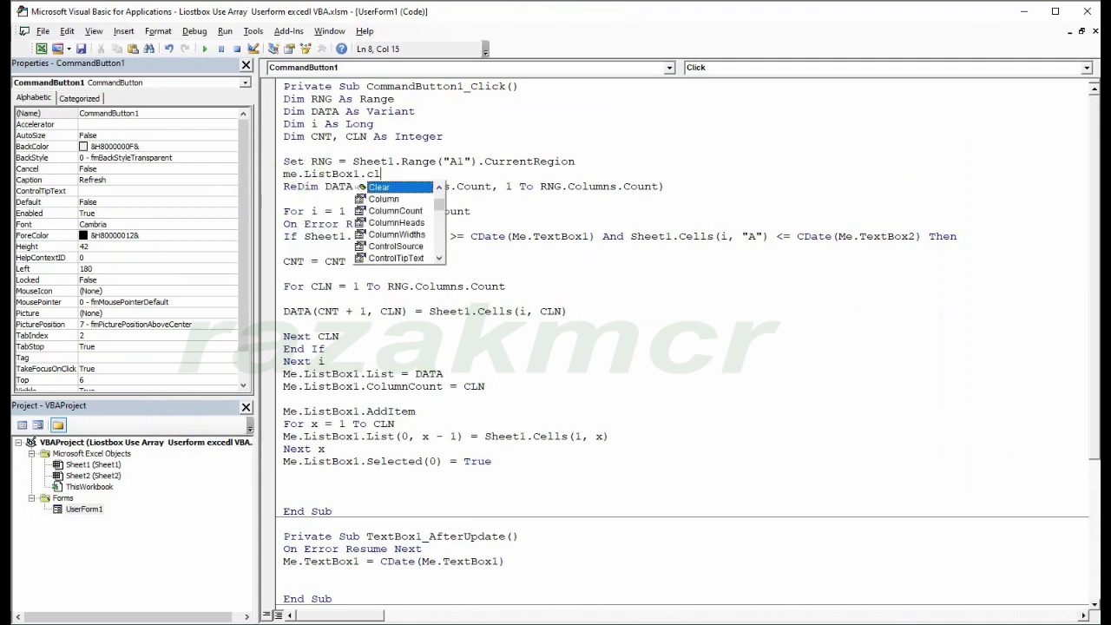
key(Tab)
click(615, 285)
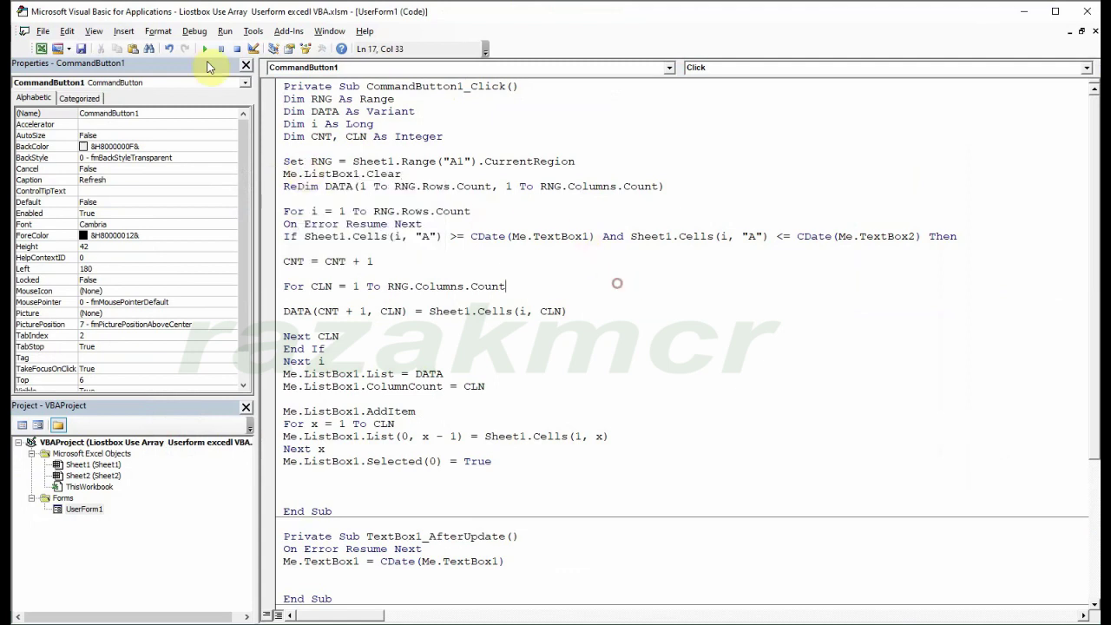
click(206, 49)
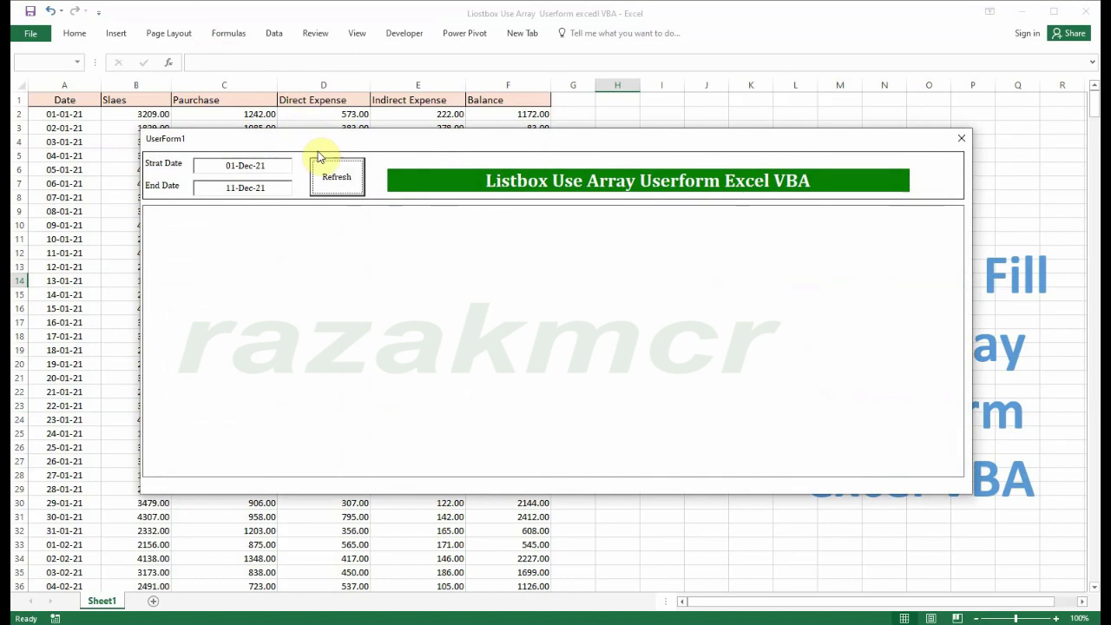
Step: Re-list the 12-Mar-21 to 11-Apr-21 range and scroll to confirm no duplicated rows
click(318, 173)
drag(289, 165, 78, 174)
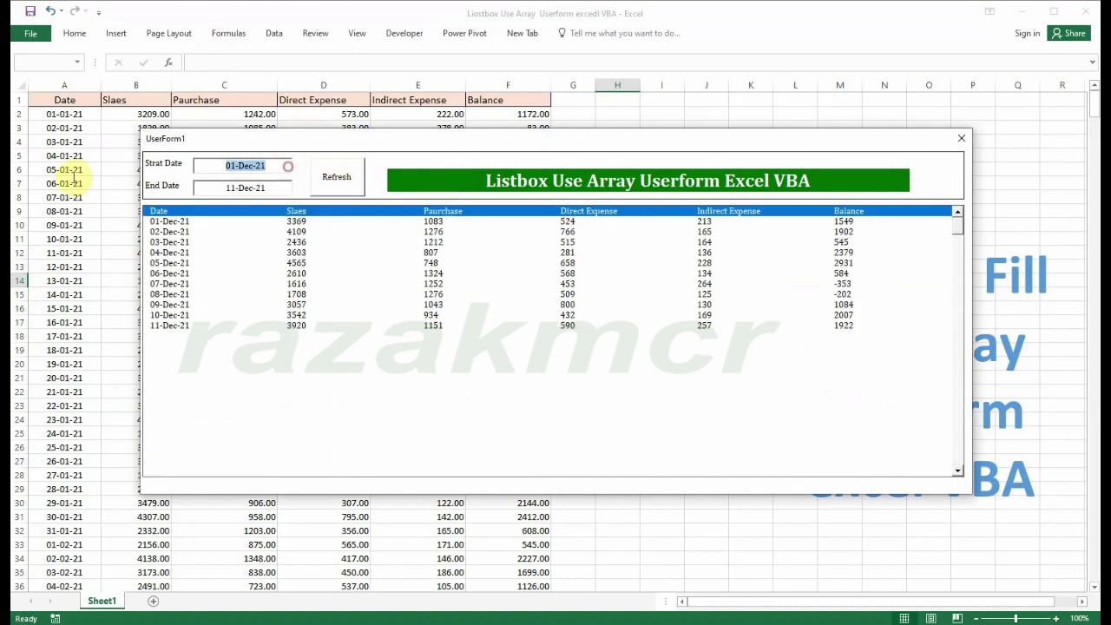
text(12/3)
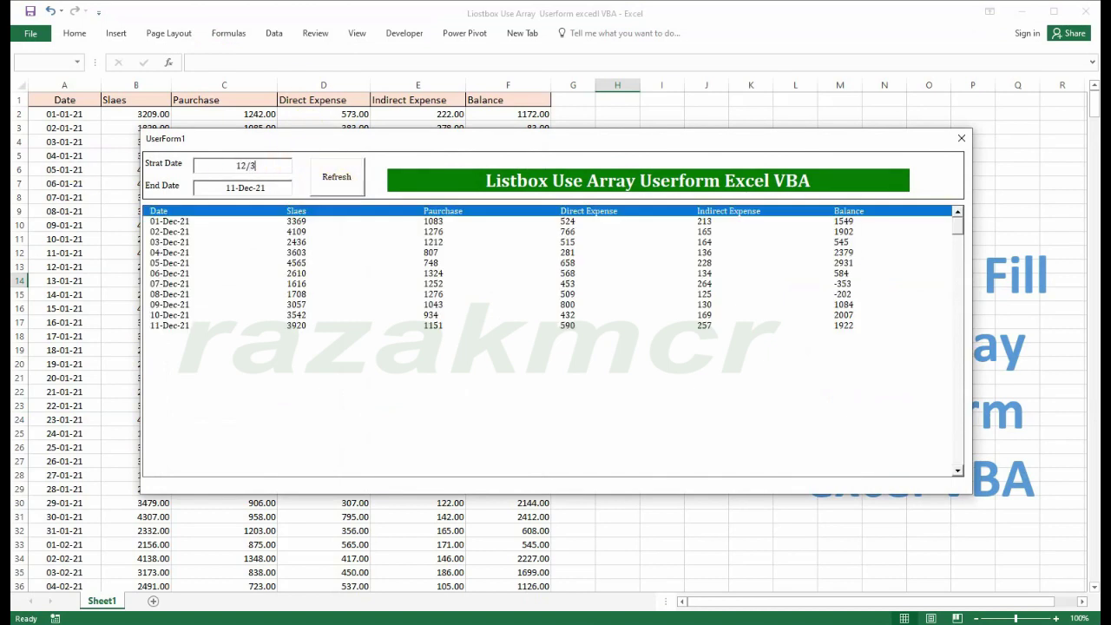
key(Tab)
text(10)
key(Tab)
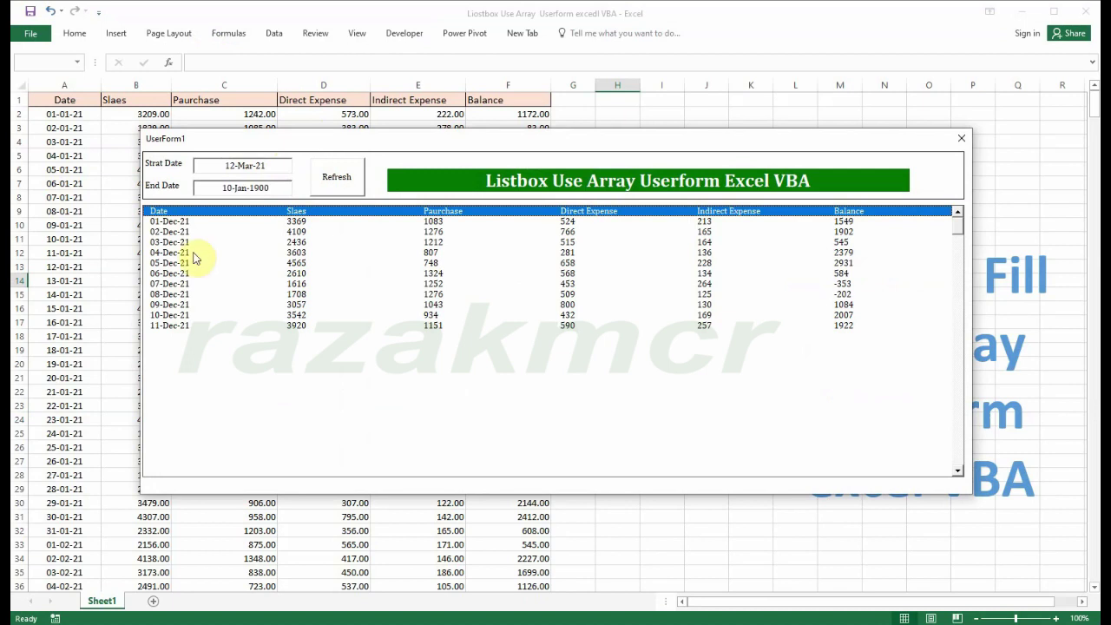
drag(281, 184, 14, 183)
text(11/4)
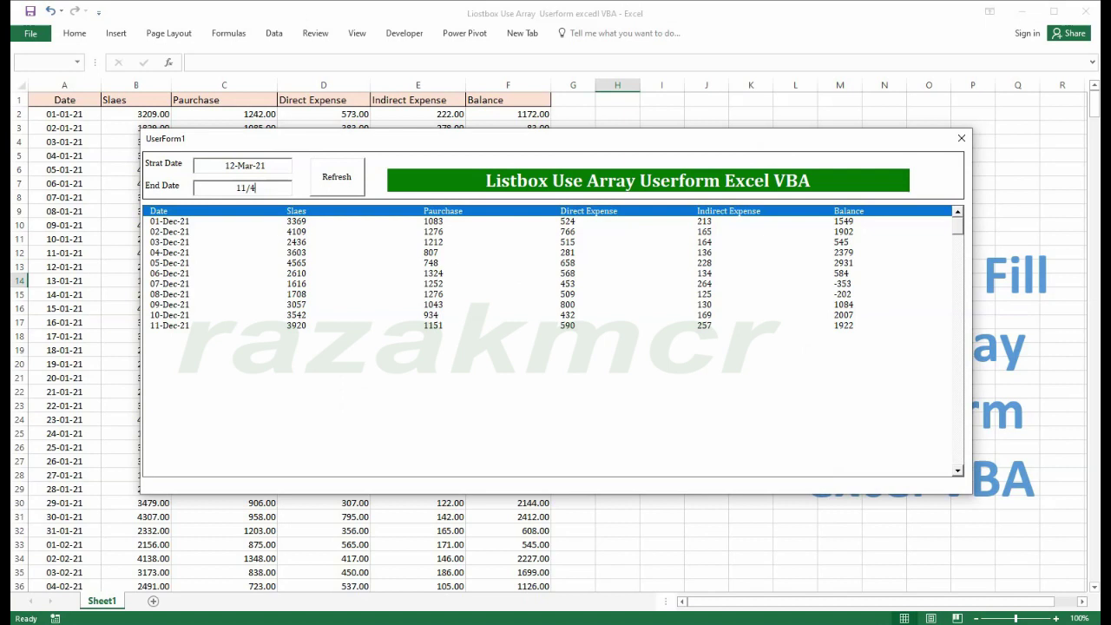
key(Tab)
click(338, 177)
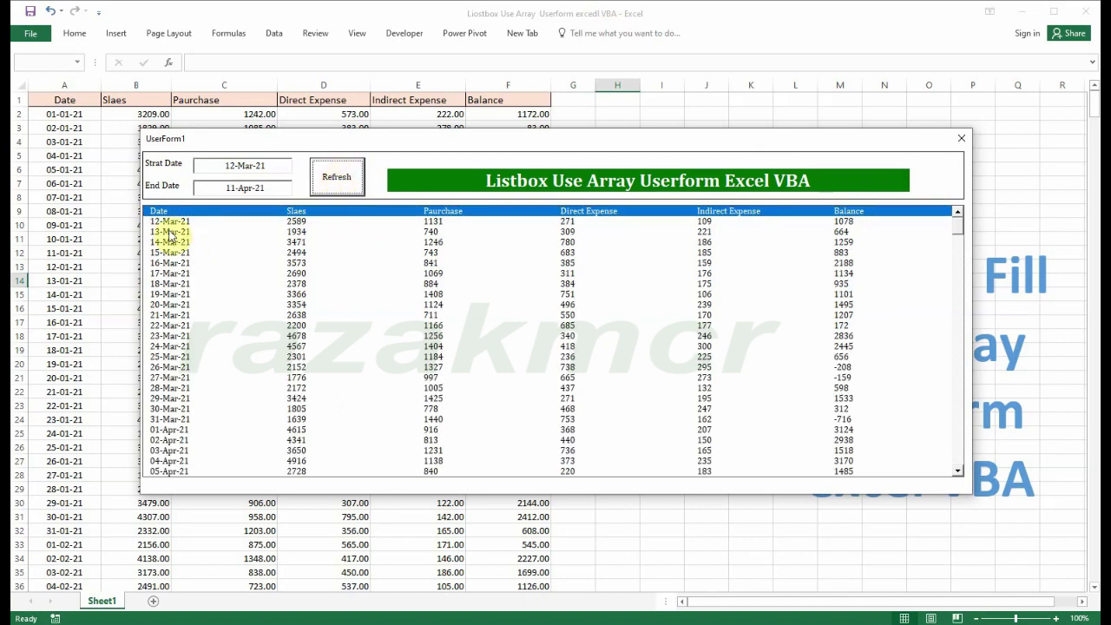
click(170, 221)
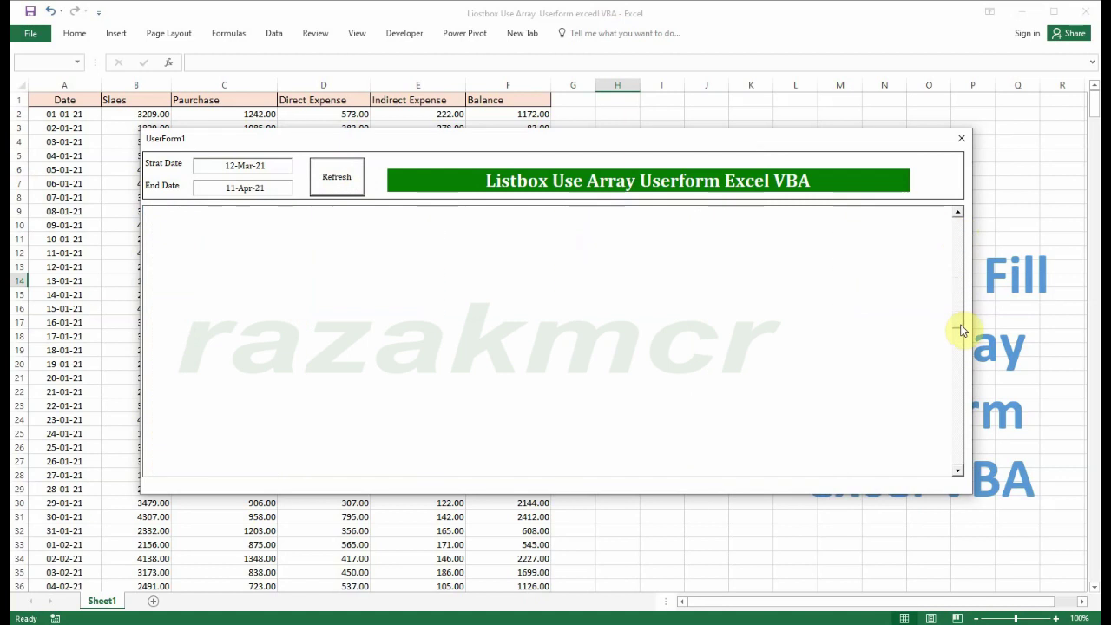
drag(961, 289, 956, 217)
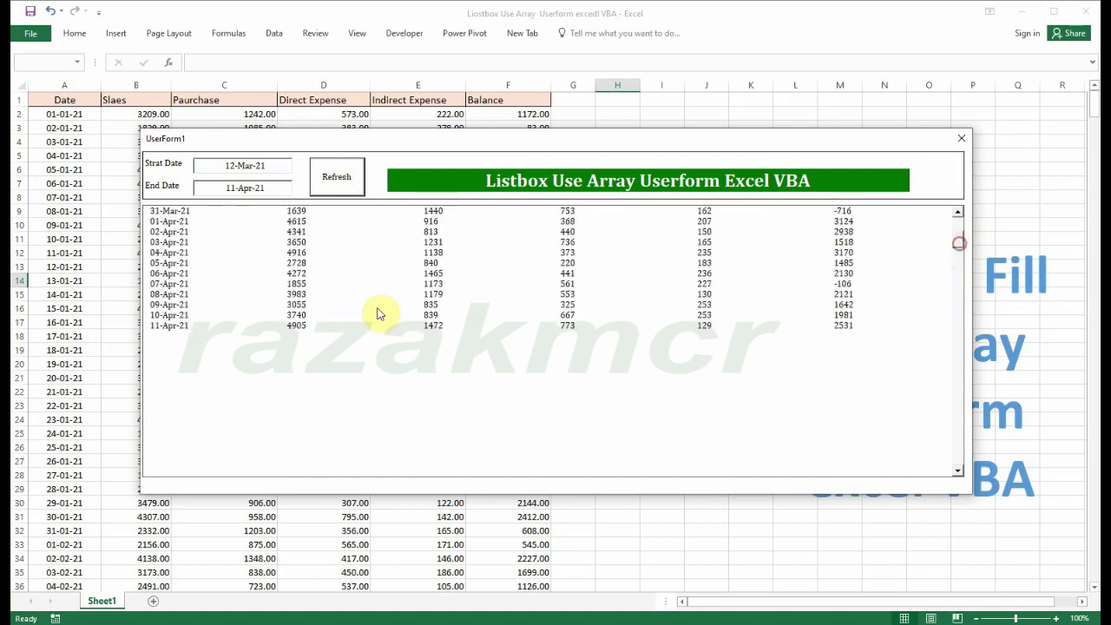
Step: Set the range to 01-May-21 through 01-Jun-21 and refresh the list
click(169, 327)
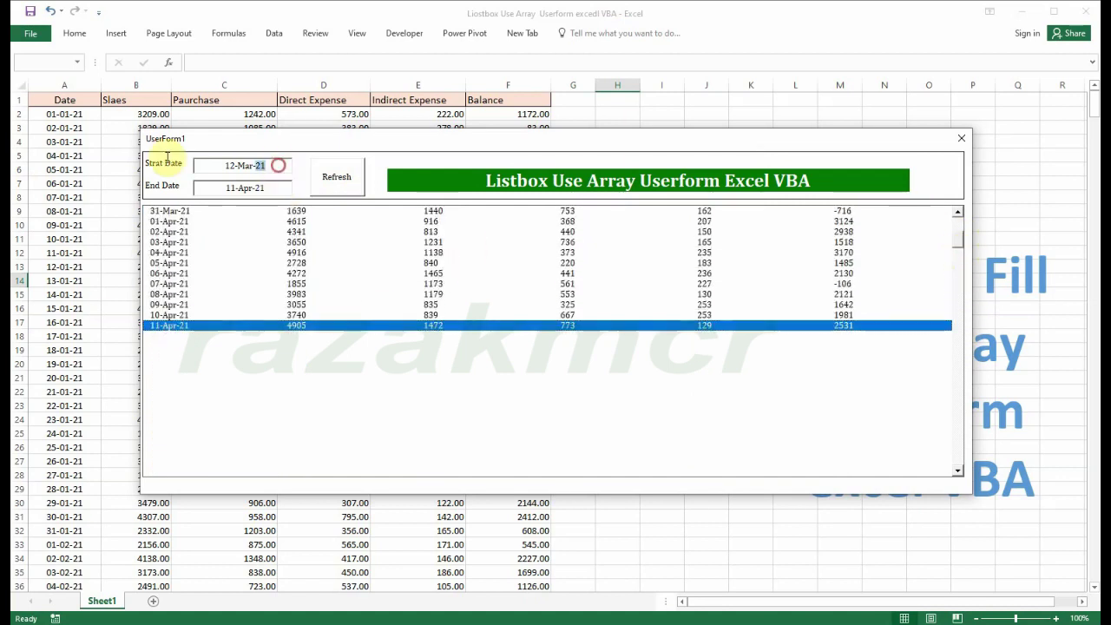
drag(280, 165, 165, 154)
text(1/5)
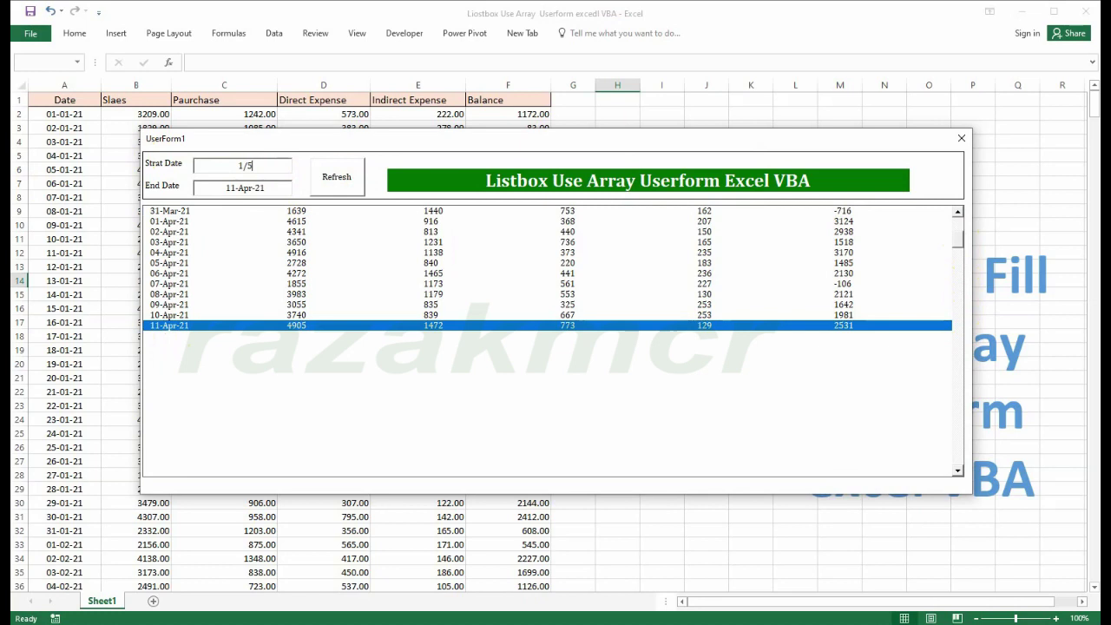
key(Tab)
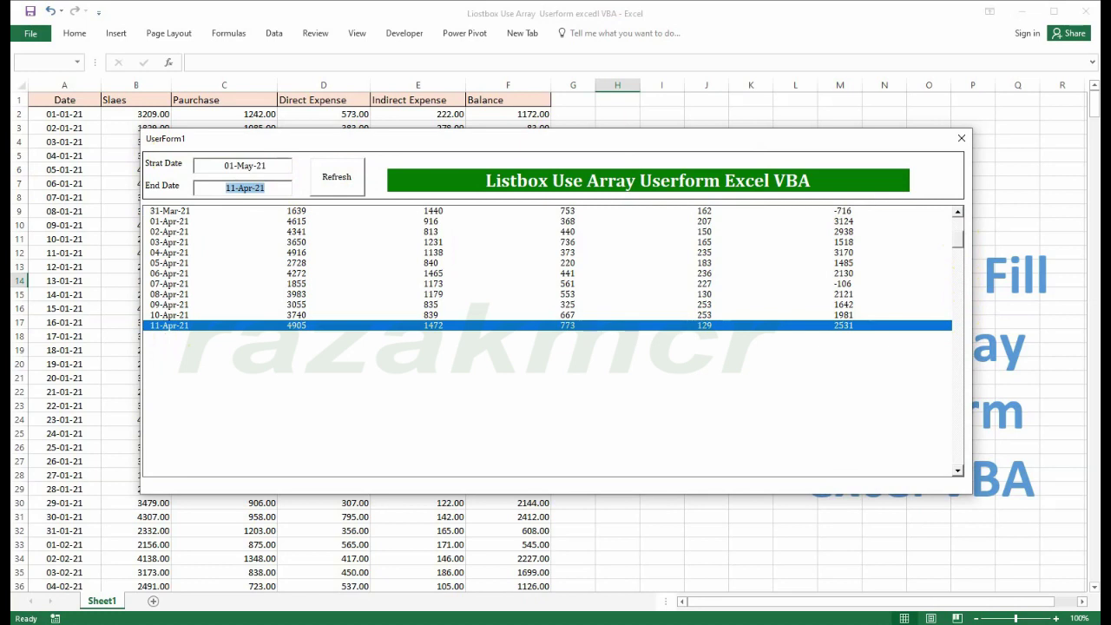
text(1)
click(337, 177)
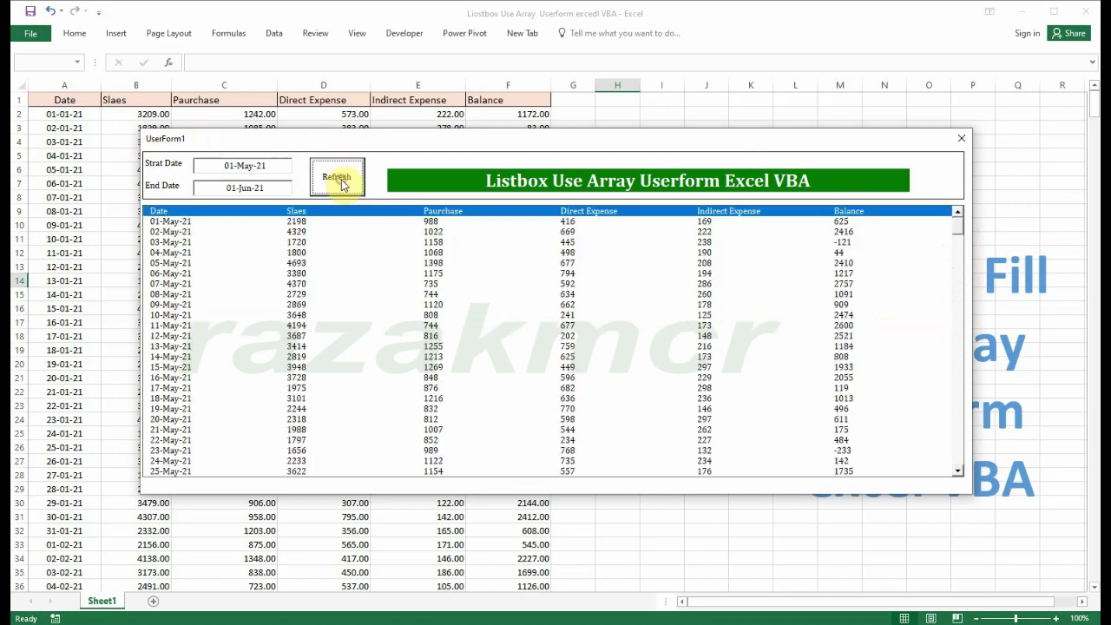
Step: Check the rows down to 01-Jun-21 and the header row, then close the form
click(149, 222)
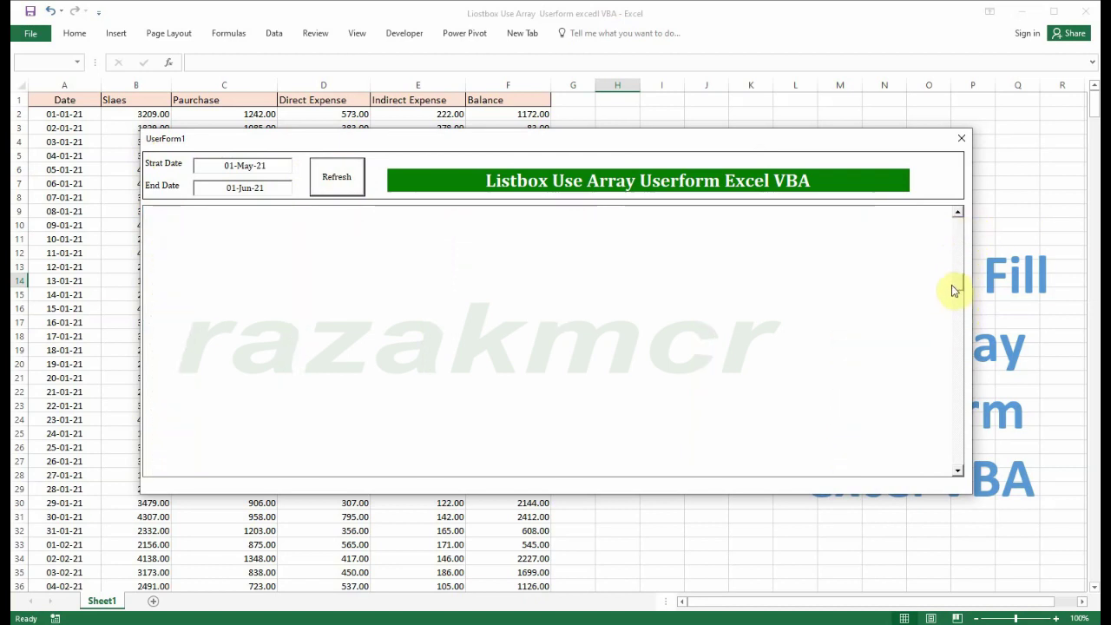
click(956, 252)
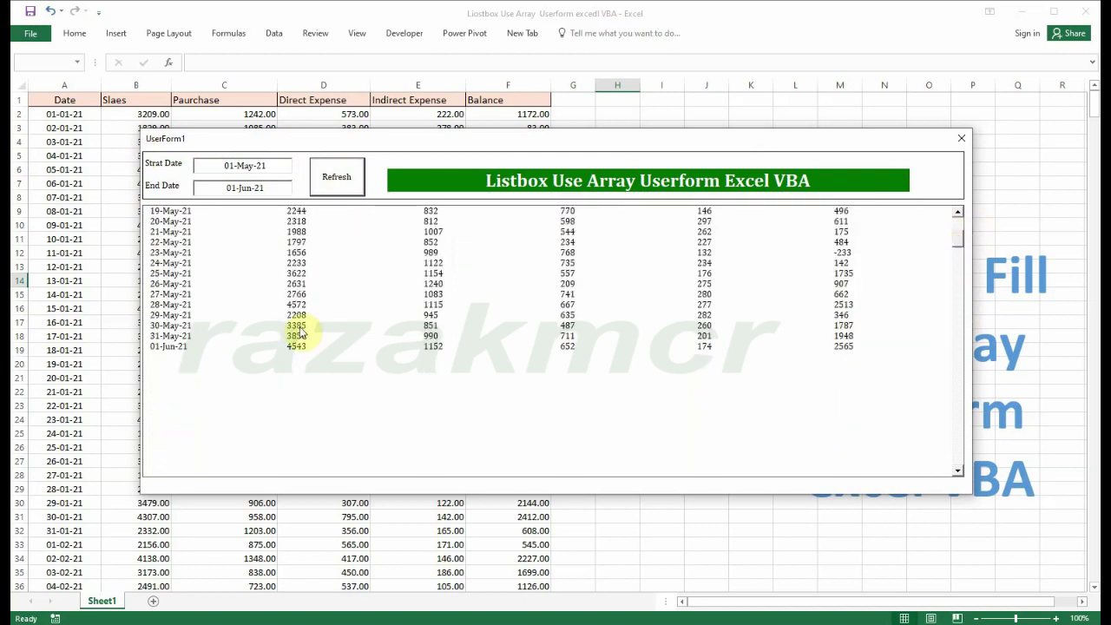
click(167, 347)
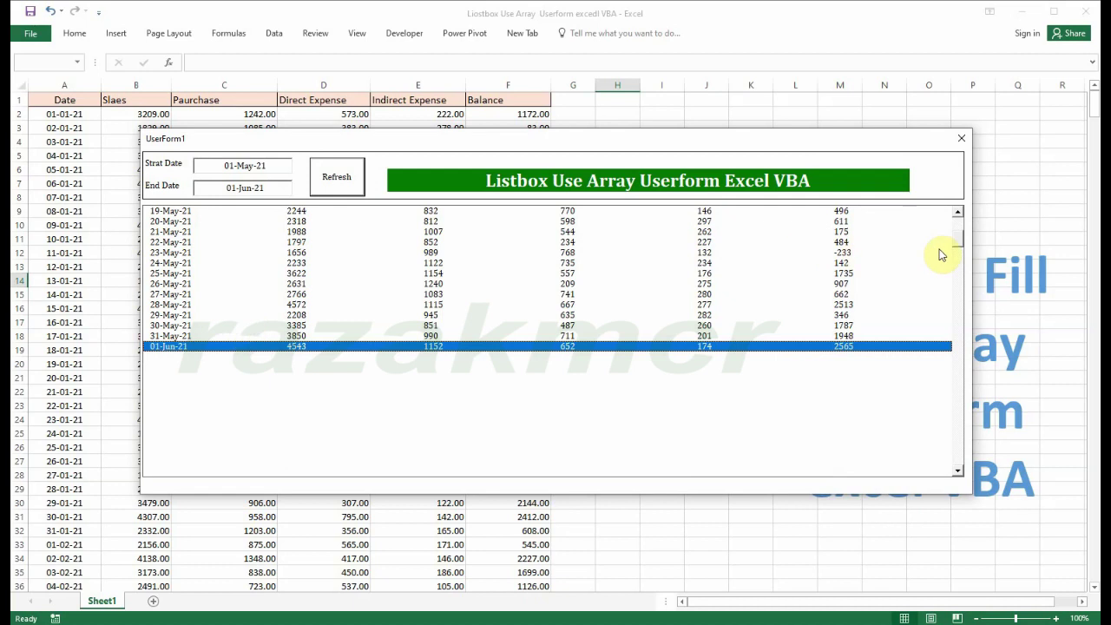
scroll(959, 241, up, 1)
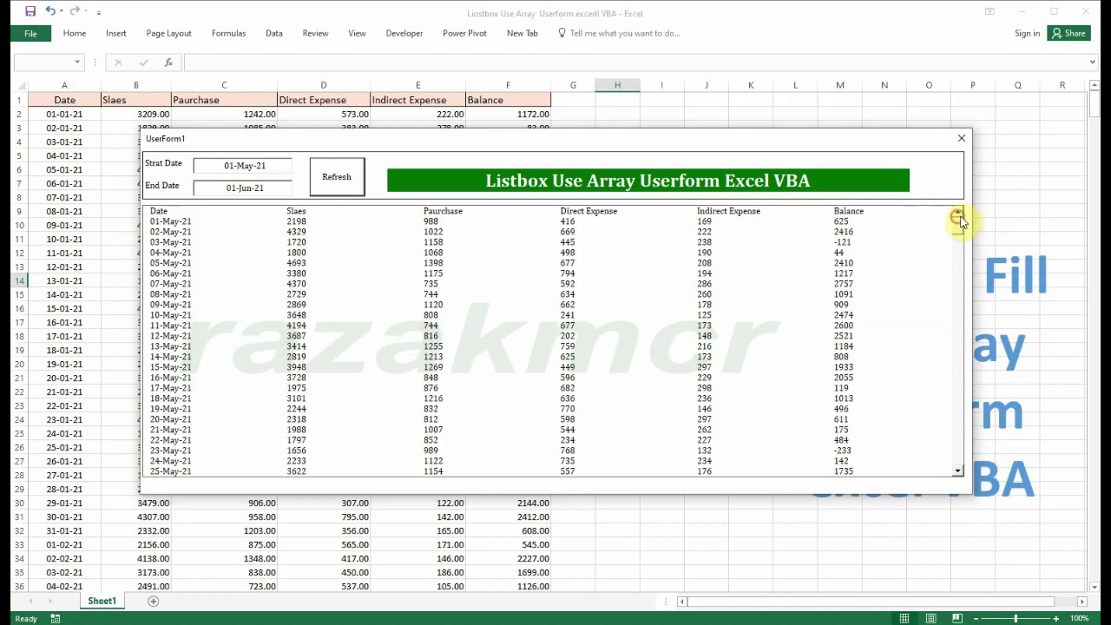
click(300, 213)
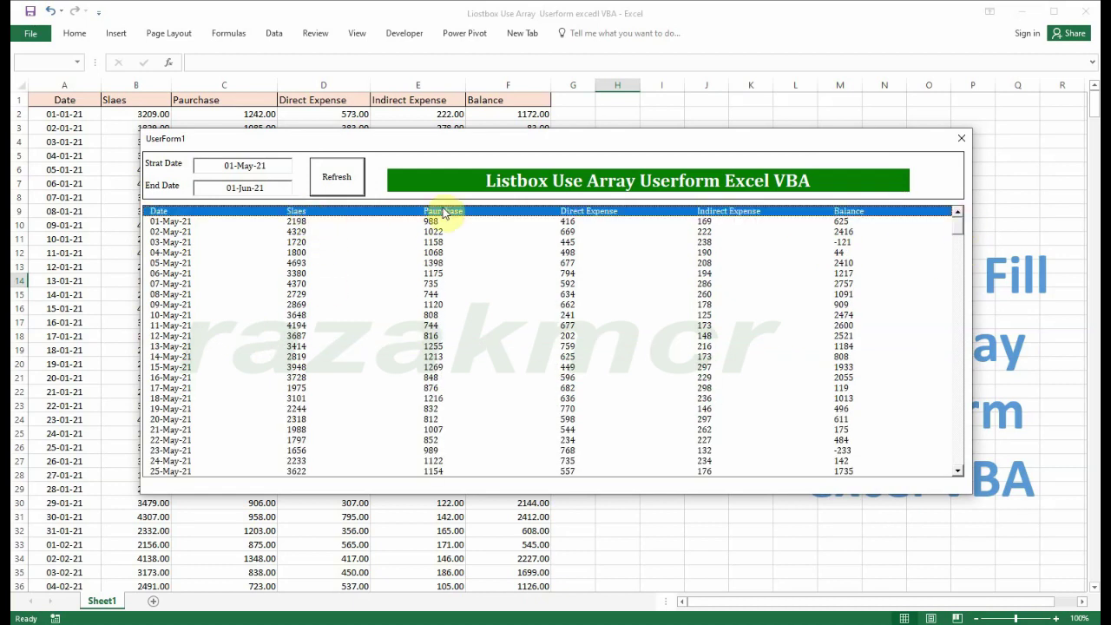
click(961, 138)
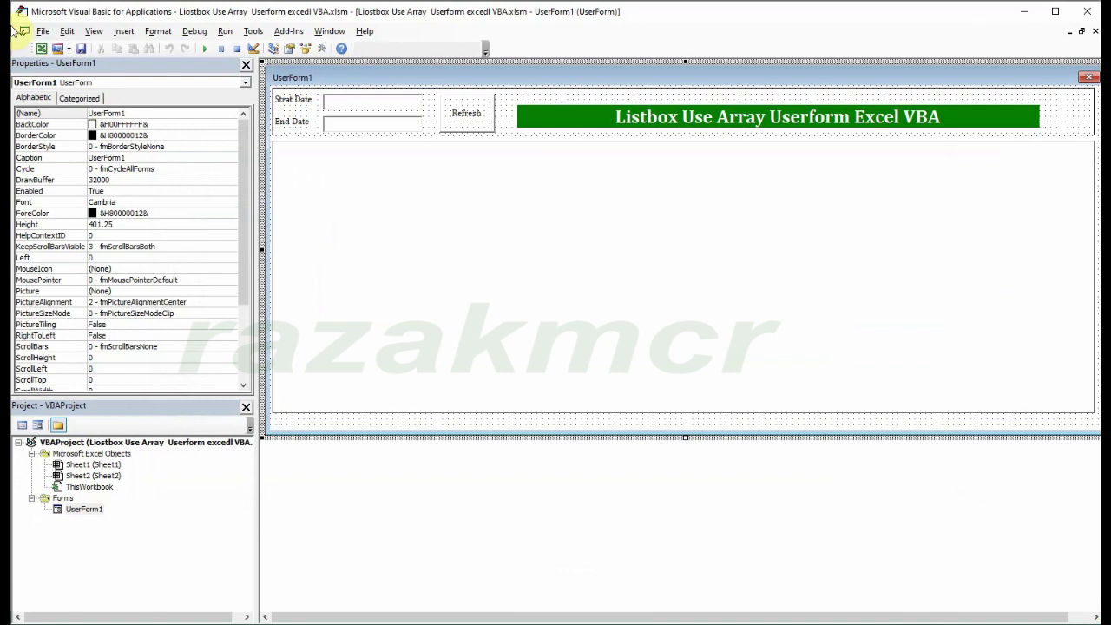
Step: Fill the Balance cells F1:F12 across to column W and reopen the listbox form
click(40, 48)
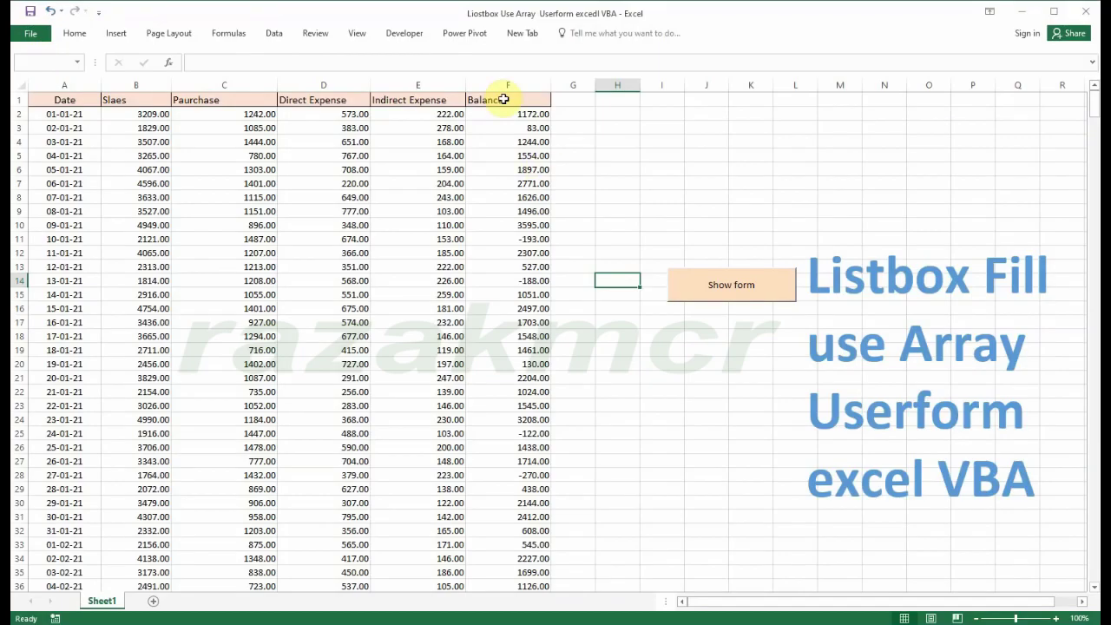
mouse_move(503, 100)
mouse_down()
mouse_move(521, 252)
mouse_move(1085, 226)
mouse_up()
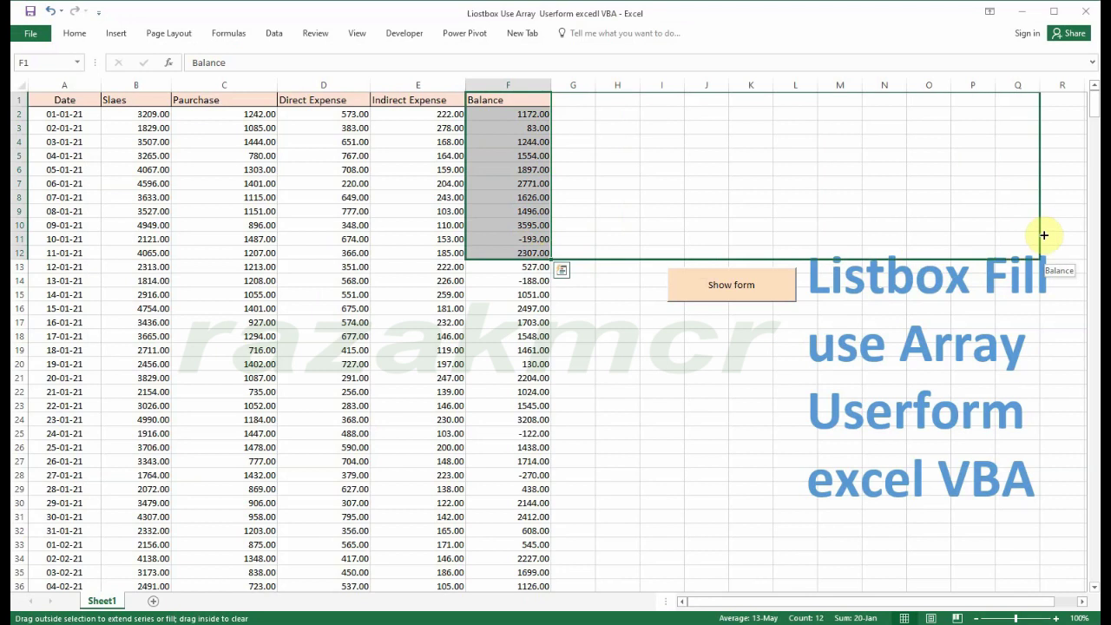
drag(1084, 226, 989, 232)
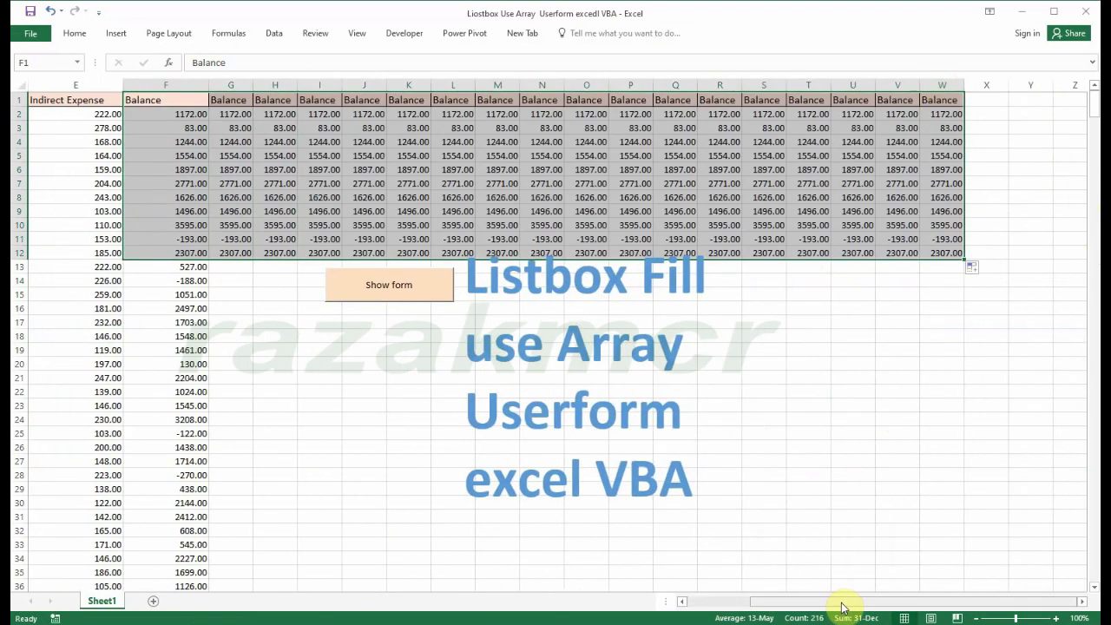
drag(842, 602, 808, 597)
click(656, 514)
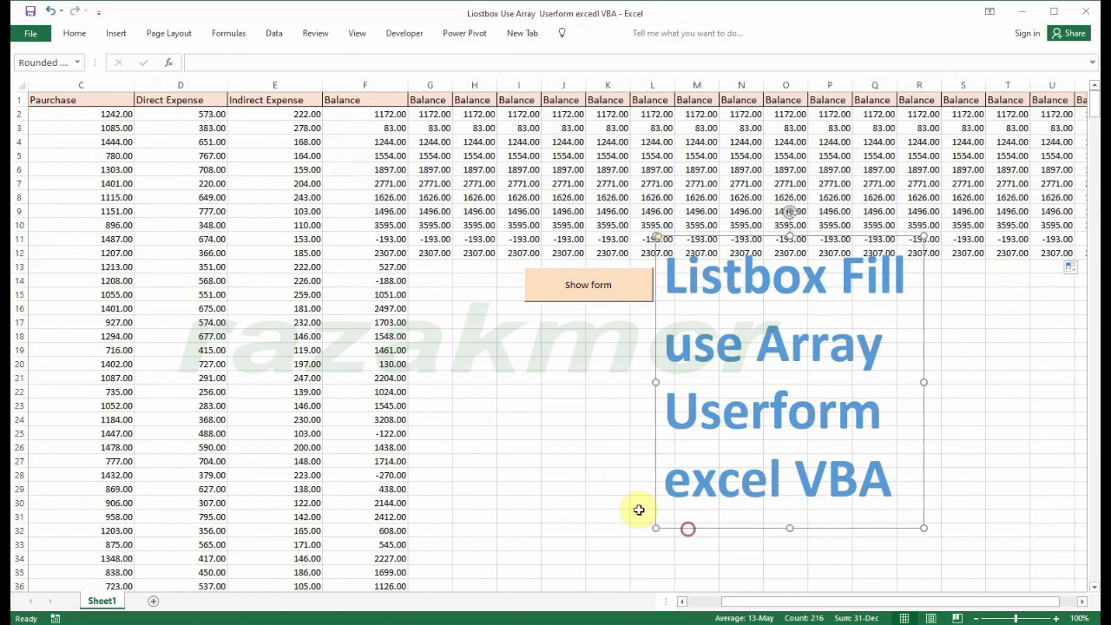
click(578, 282)
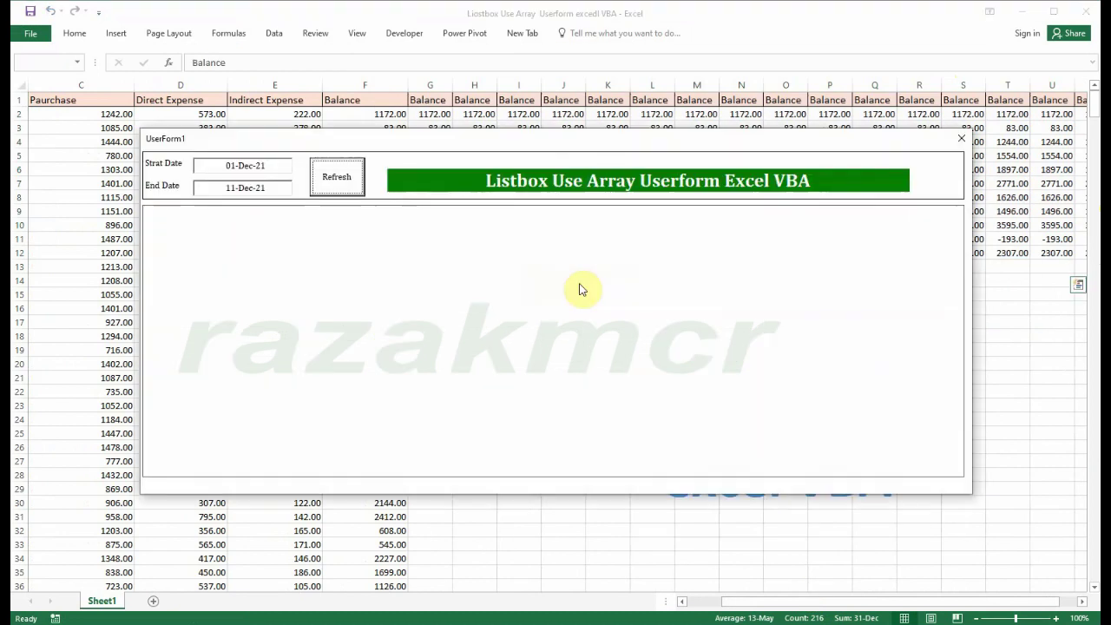
Step: List the 01-Jan-21 to 12-Jan-21 rows and scroll sideways through the extra Balance columns
click(337, 184)
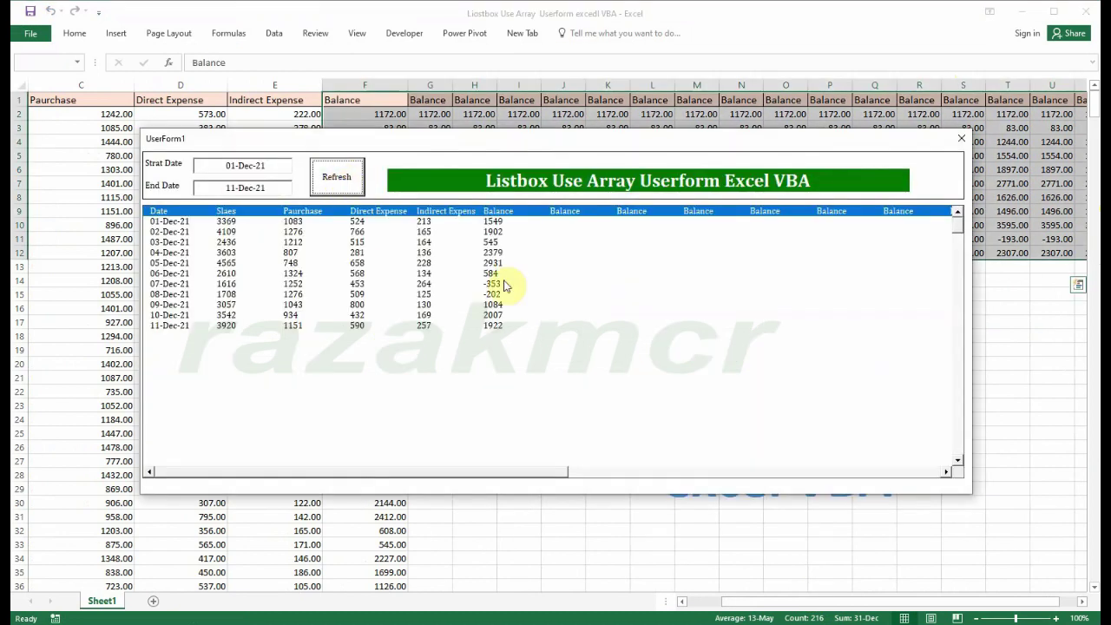
click(352, 433)
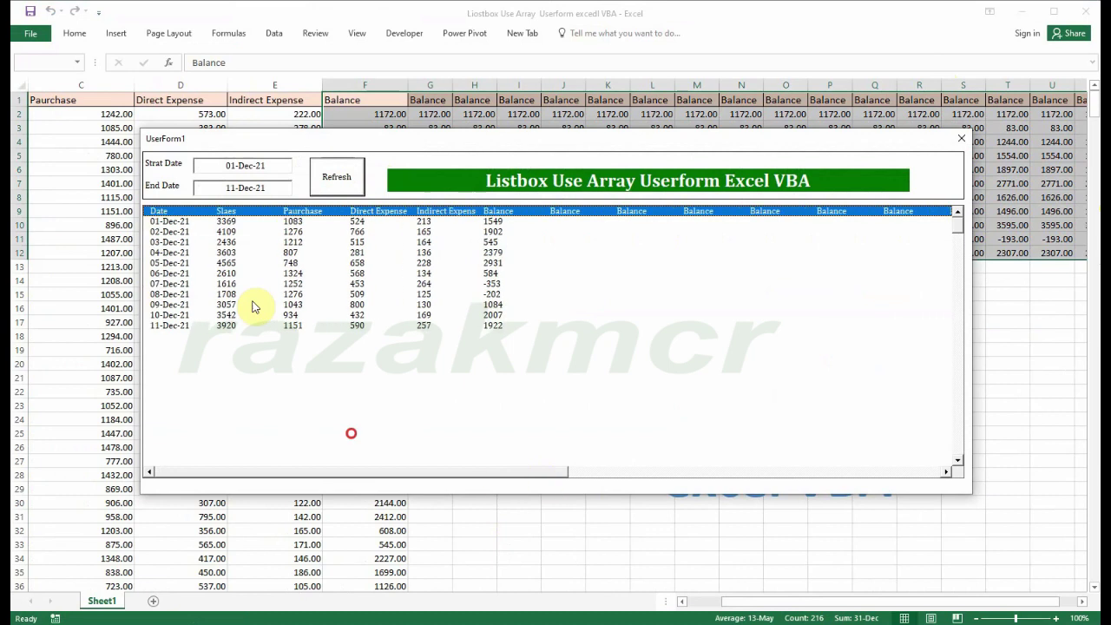
drag(285, 166, 155, 174)
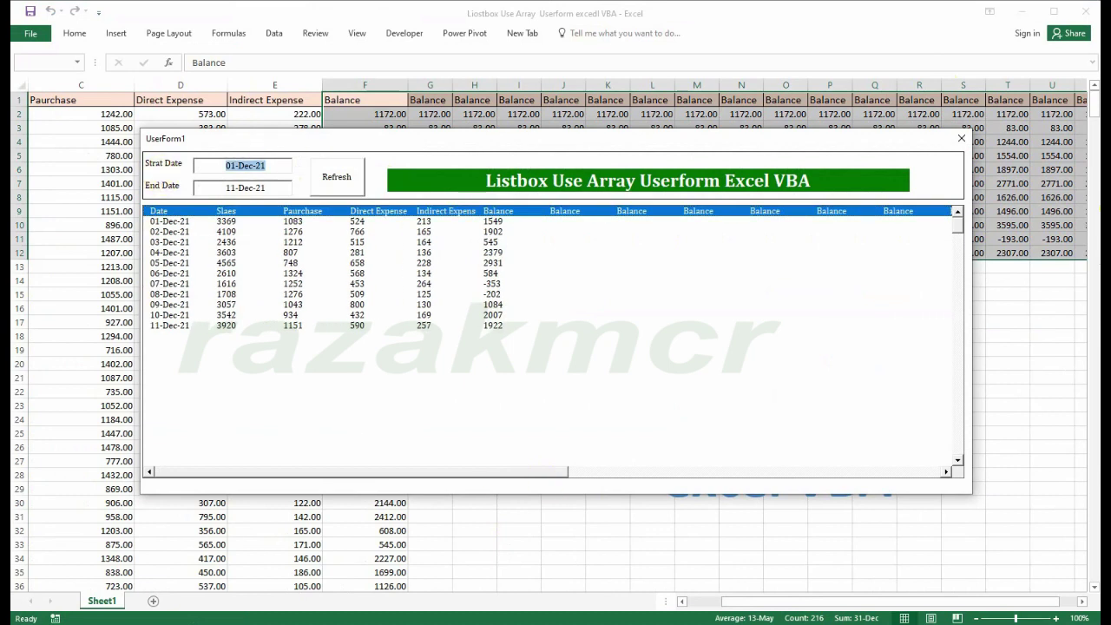
text(1/1)
key(Tab)
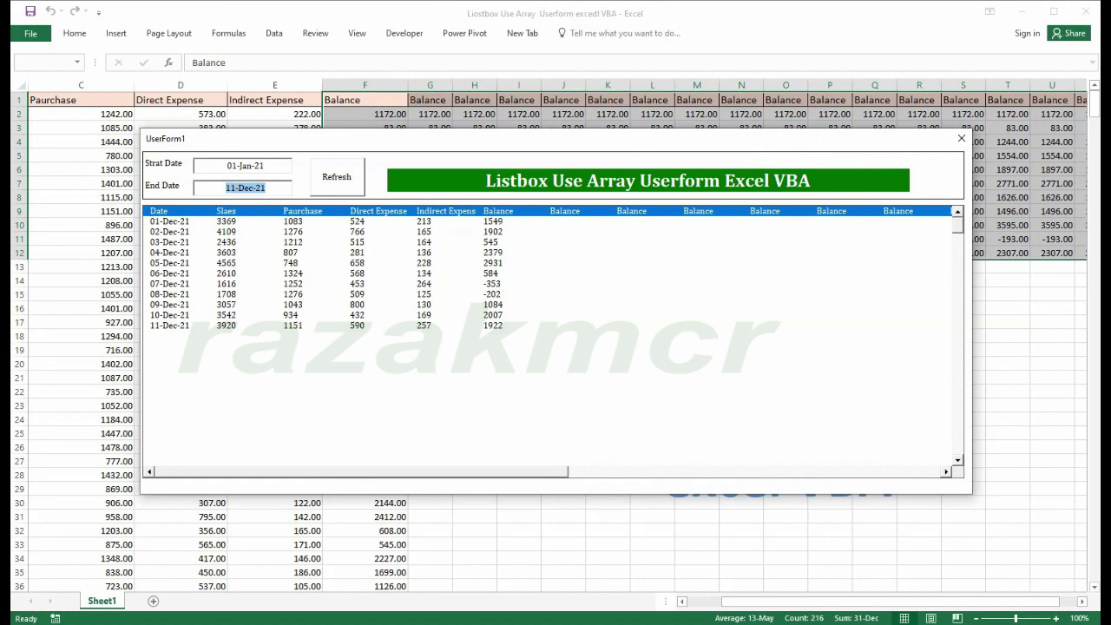
text(1)
click(322, 177)
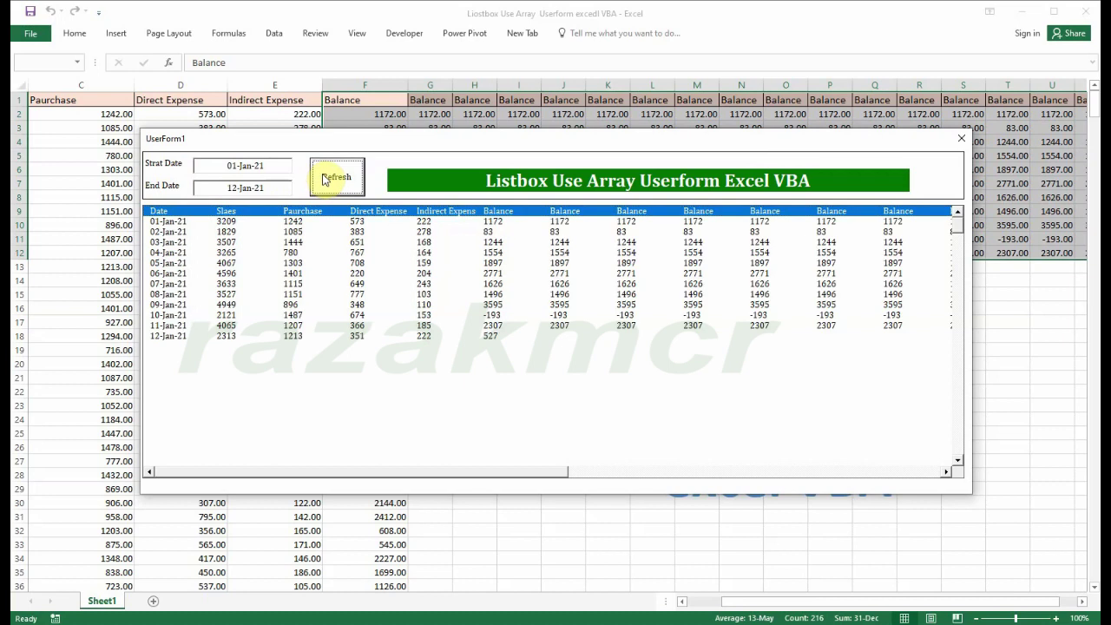
mouse_move(533, 471)
mouse_down()
mouse_move(899, 452)
mouse_move(842, 466)
mouse_move(449, 484)
mouse_move(912, 466)
mouse_move(839, 483)
mouse_move(541, 506)
mouse_move(471, 496)
mouse_move(466, 472)
mouse_up()
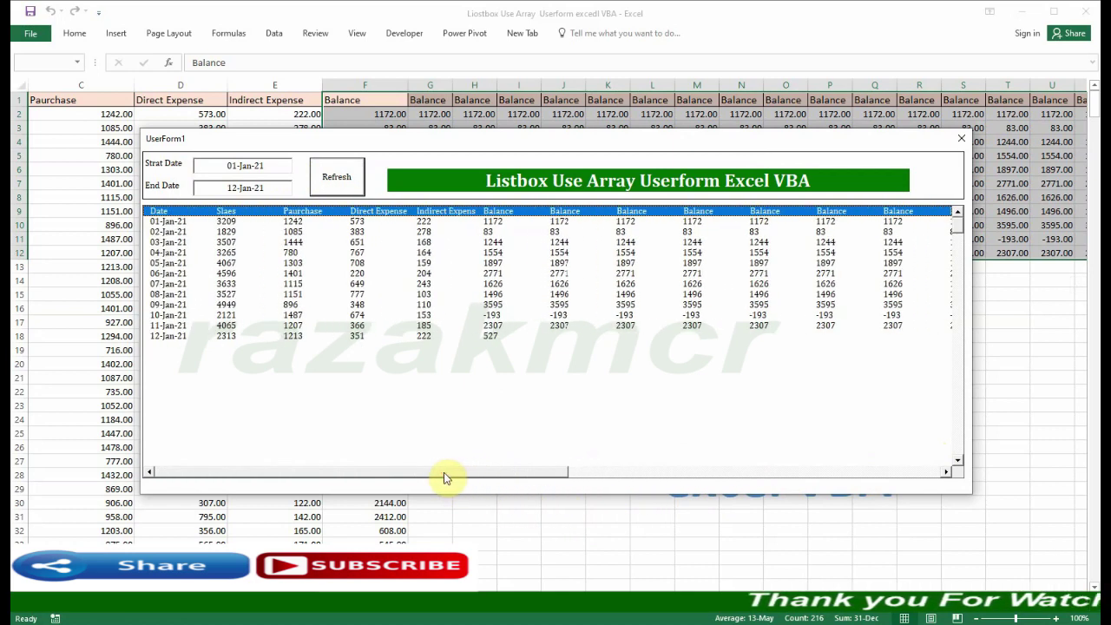
Step: Change the end date to 31-Jan-21, refresh, and scroll the list to check every January row
mouse_move(444, 477)
mouse_down()
mouse_move(508, 476)
mouse_move(329, 469)
mouse_up()
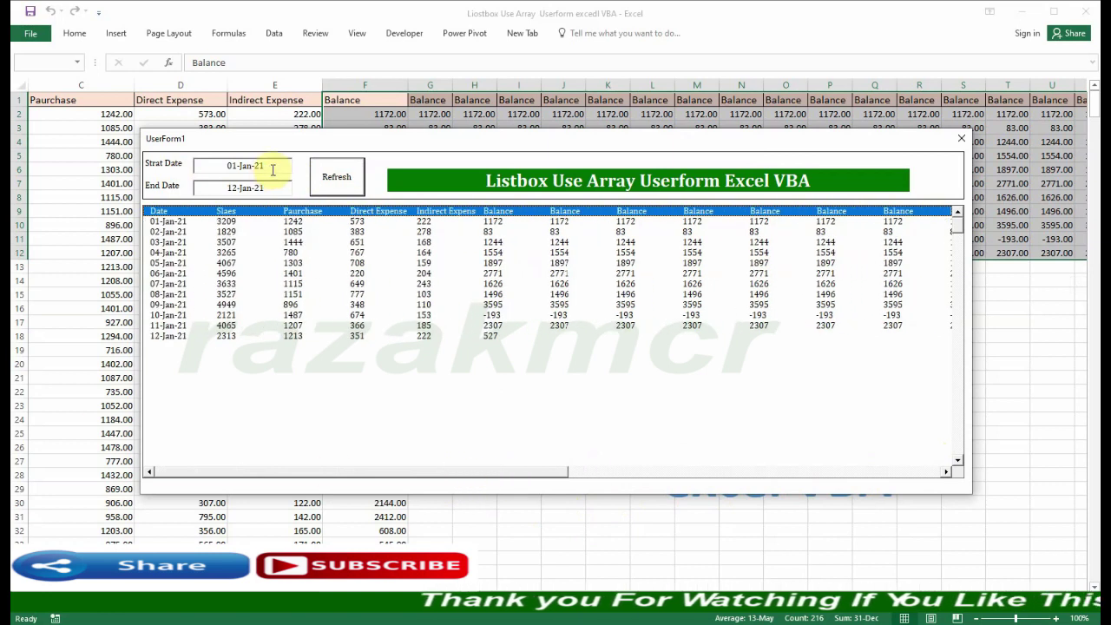
drag(273, 186, 166, 201)
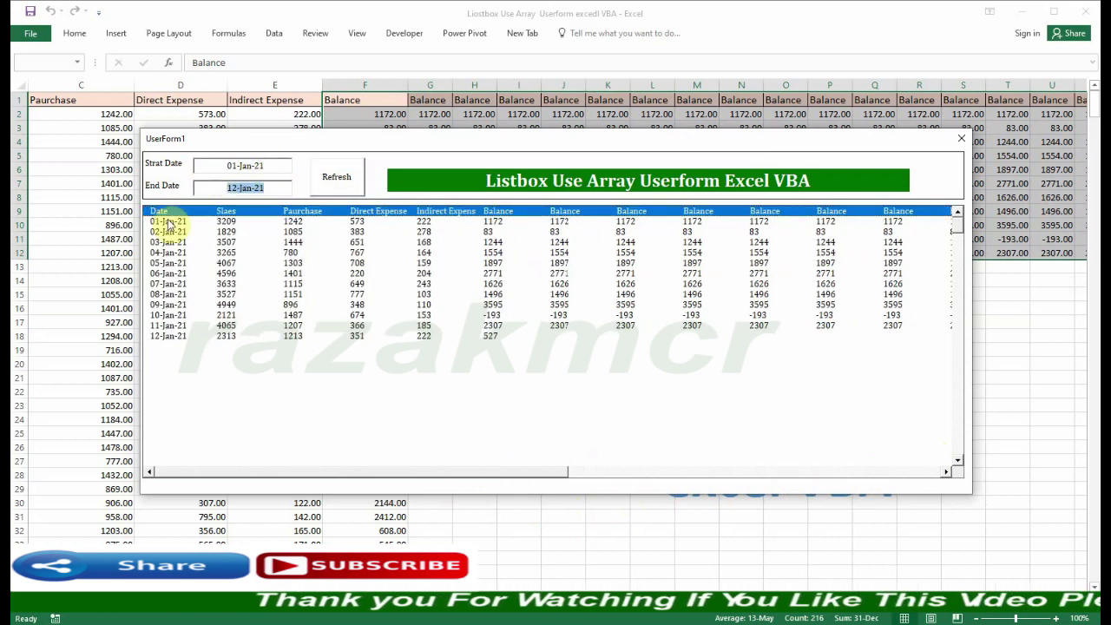
text(31-Jan-21)
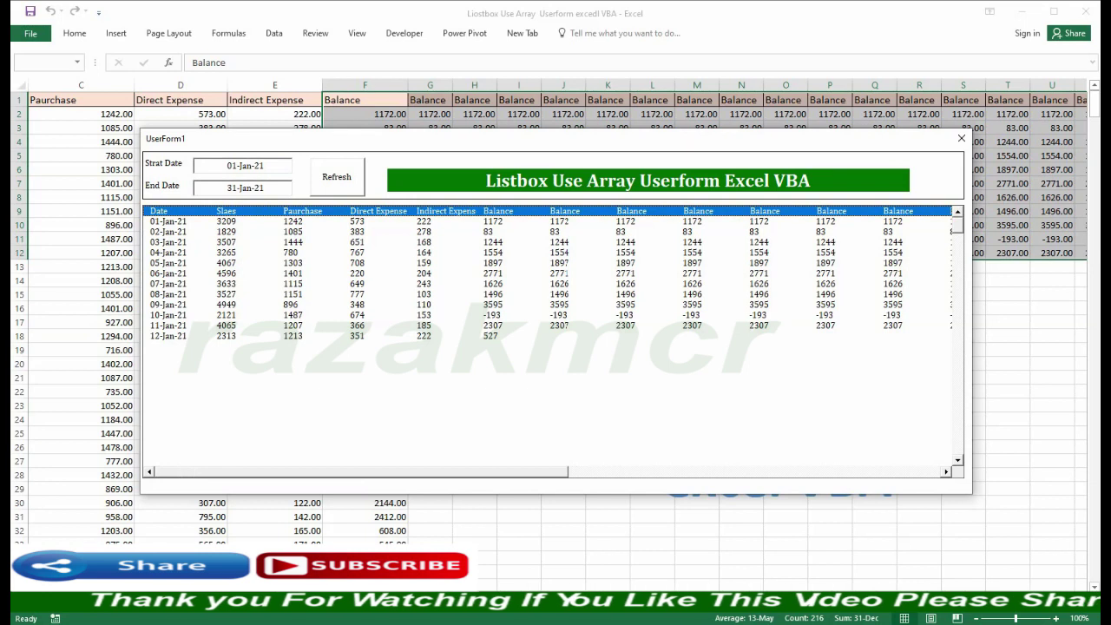
click(337, 176)
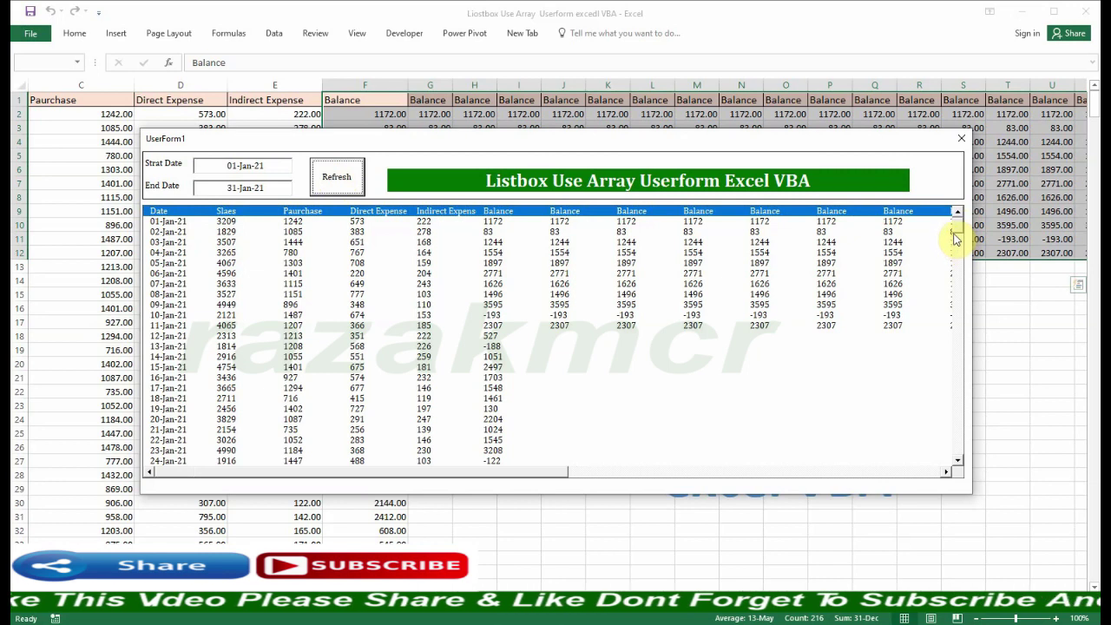
click(957, 225)
drag(957, 225, 959, 224)
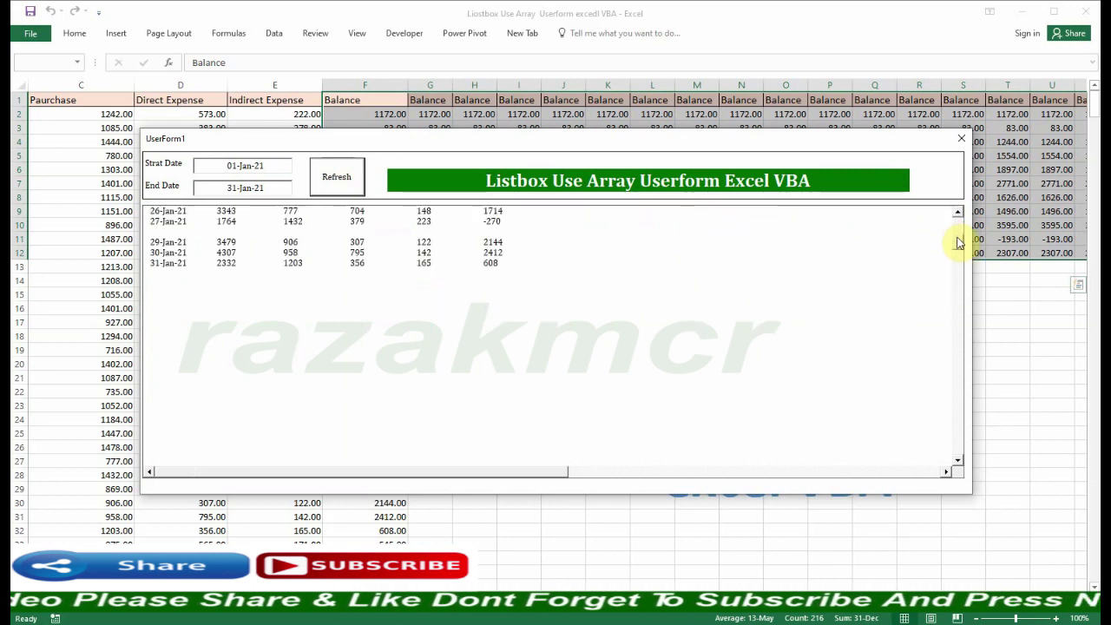
mouse_move(960, 217)
mouse_down()
mouse_move(952, 322)
mouse_move(951, 219)
mouse_up()
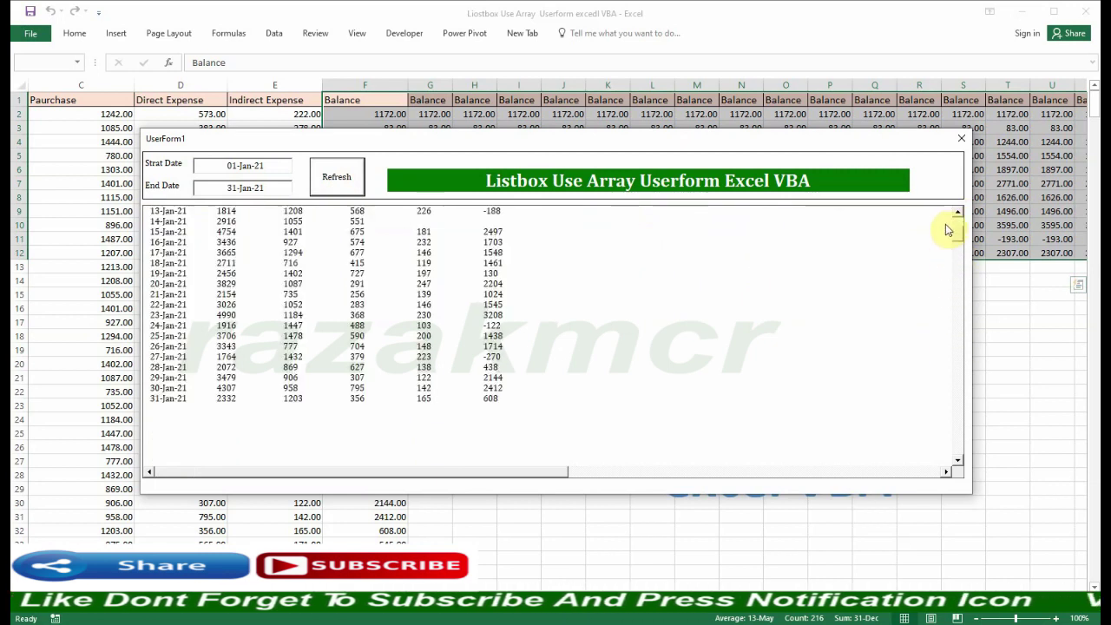
mouse_move(564, 475)
mouse_down()
mouse_move(949, 460)
mouse_move(508, 472)
mouse_up()
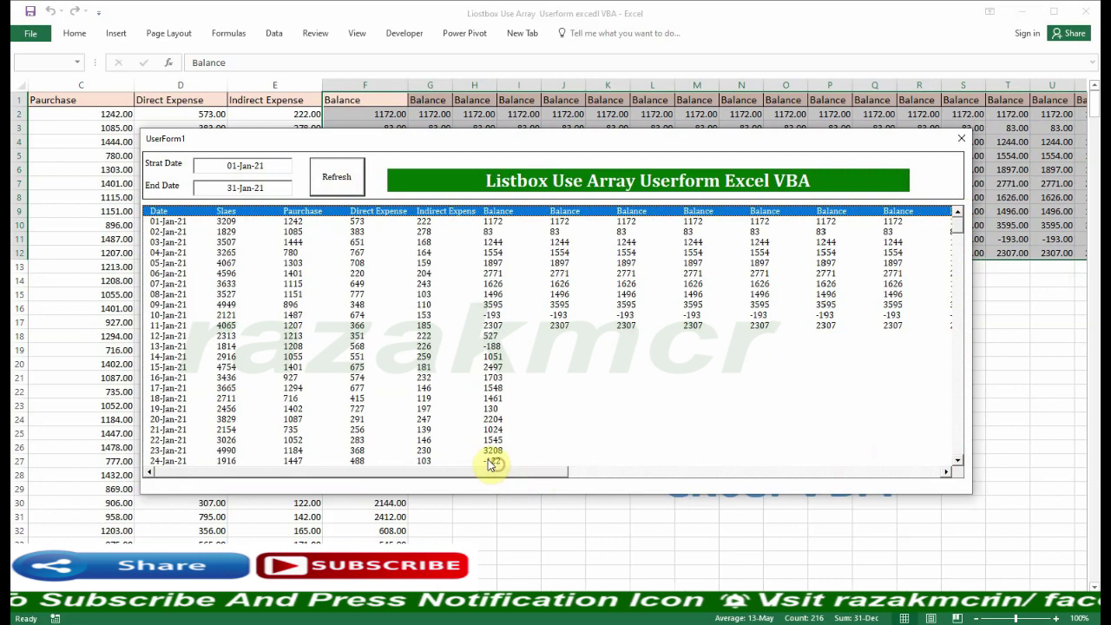